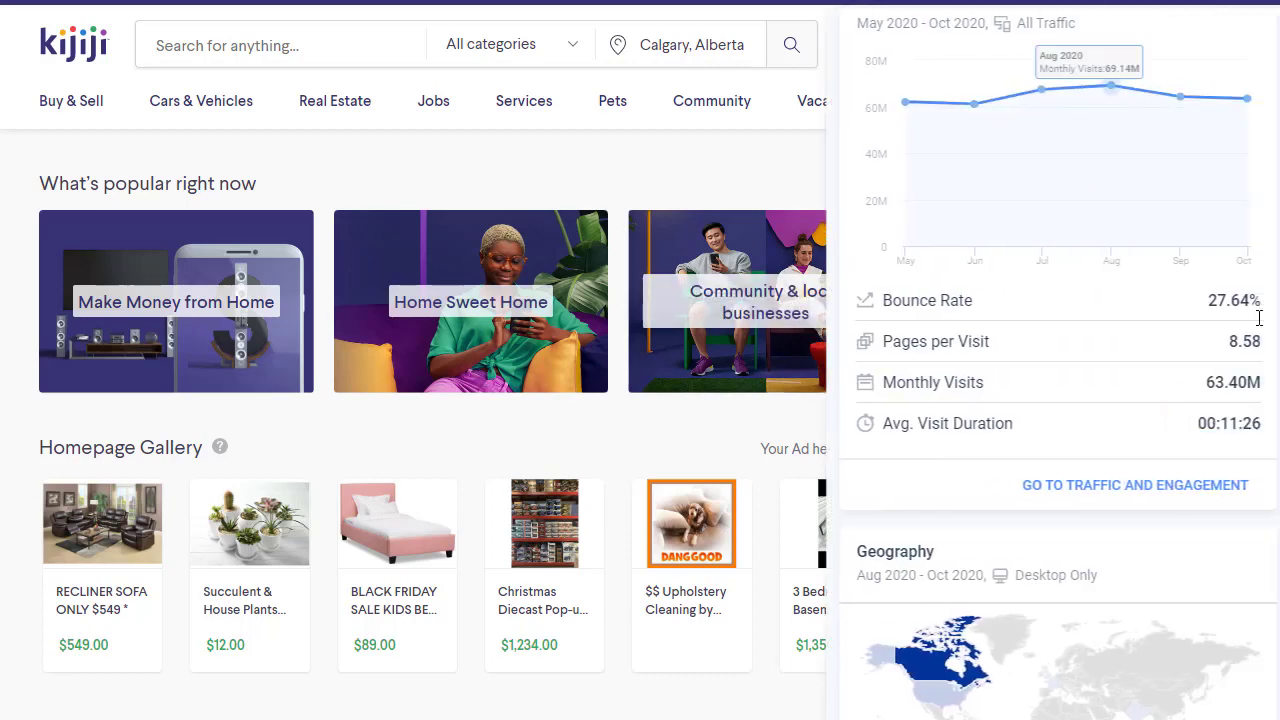
Review the top visitor countries for Kijiji and look over its homepage categories and popular listings.
scroll(1275, 180, "down", 5)
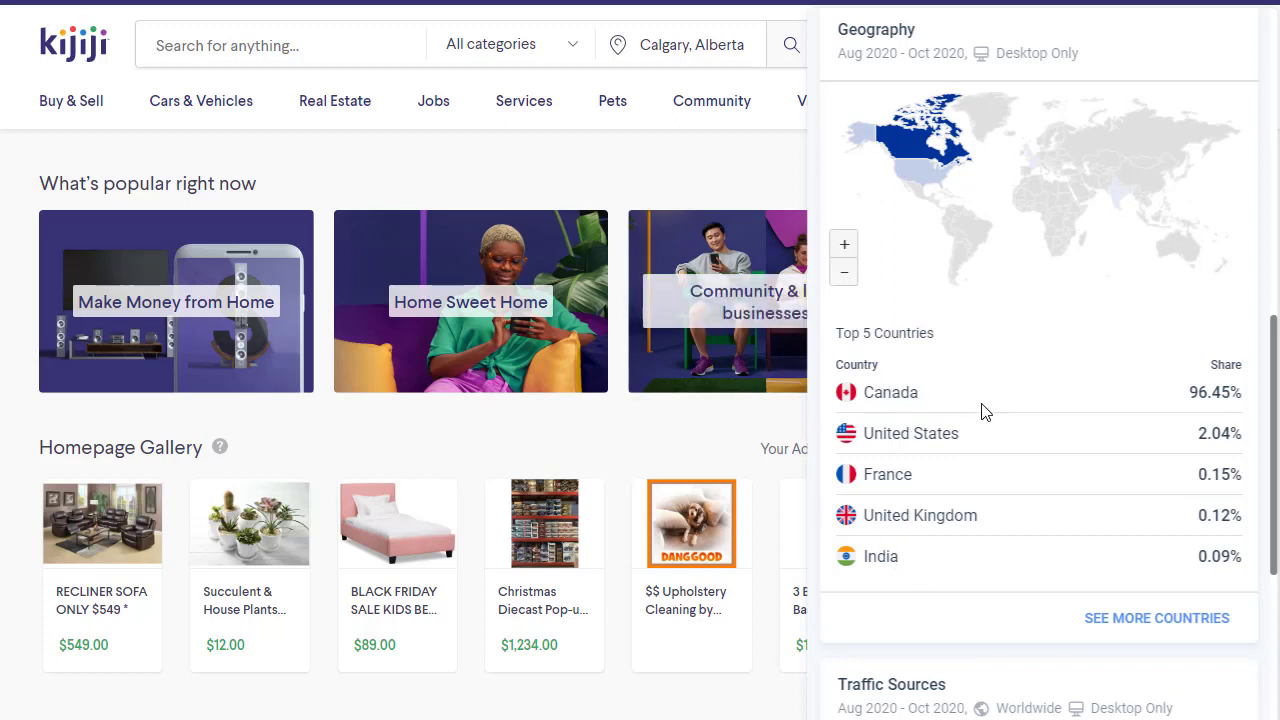
left_click(626, 148)
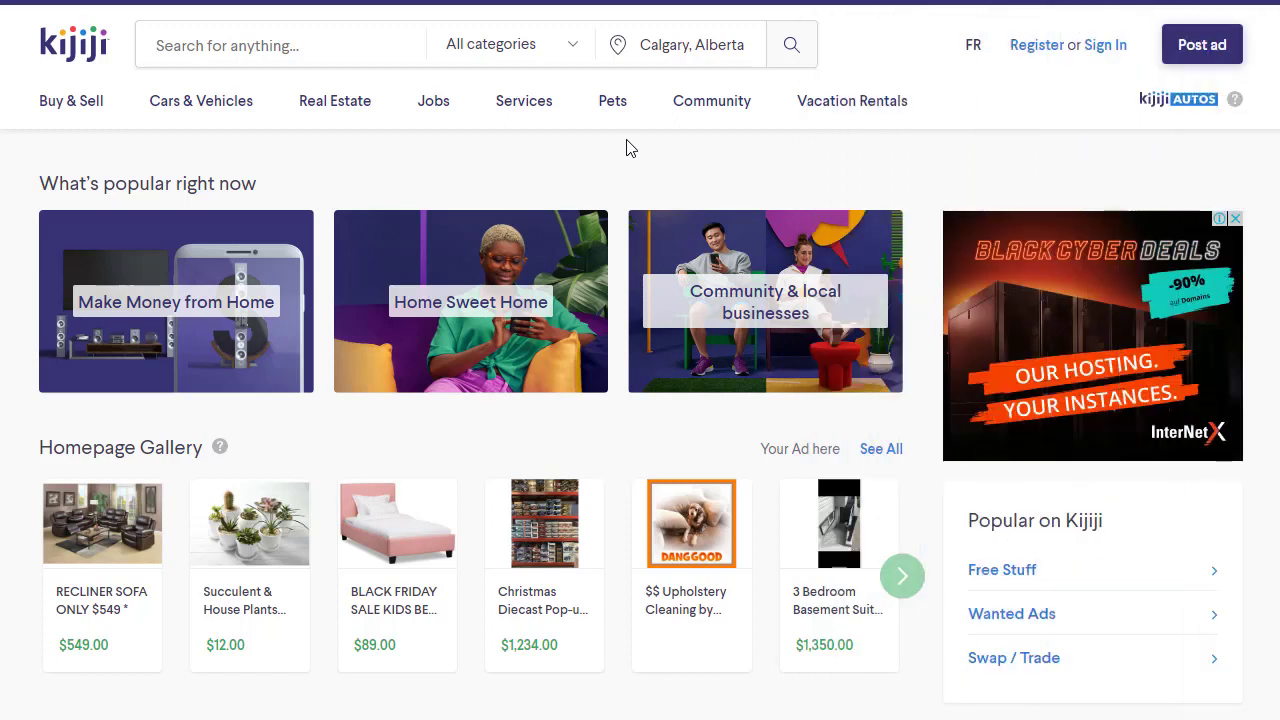
left_click(251, 47)
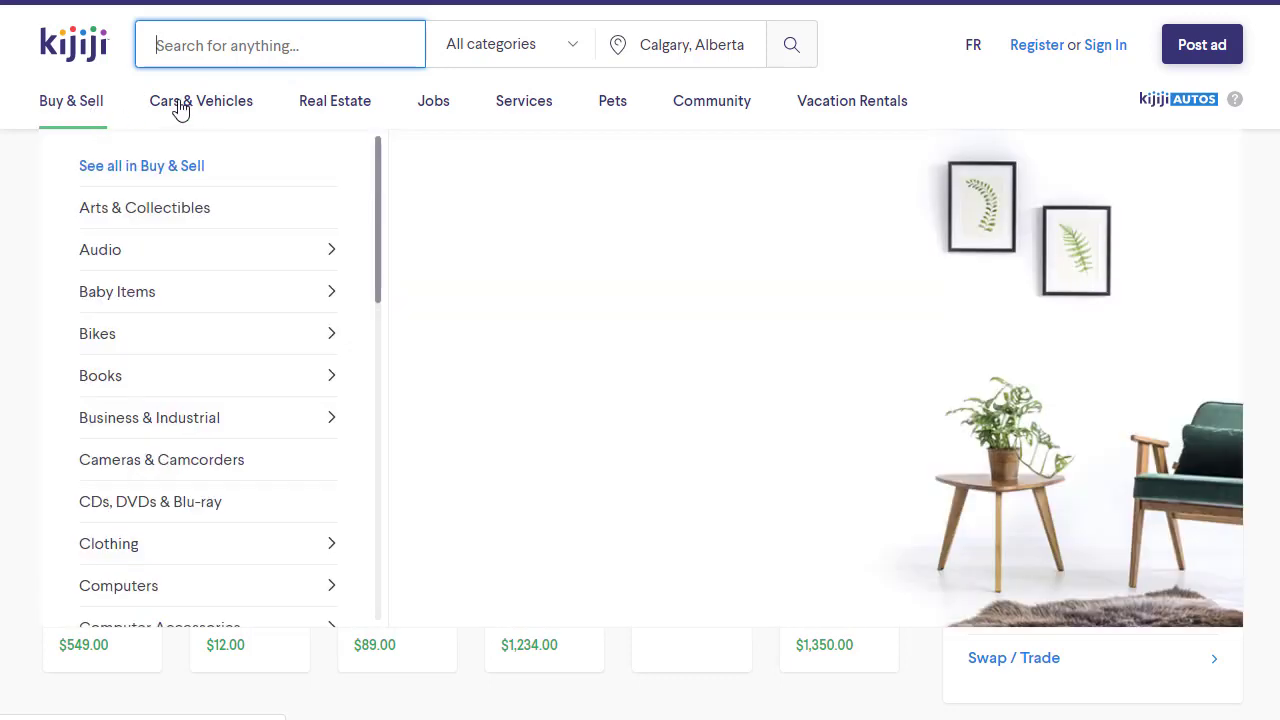
left_click(212, 115)
mouse_move(86, 114)
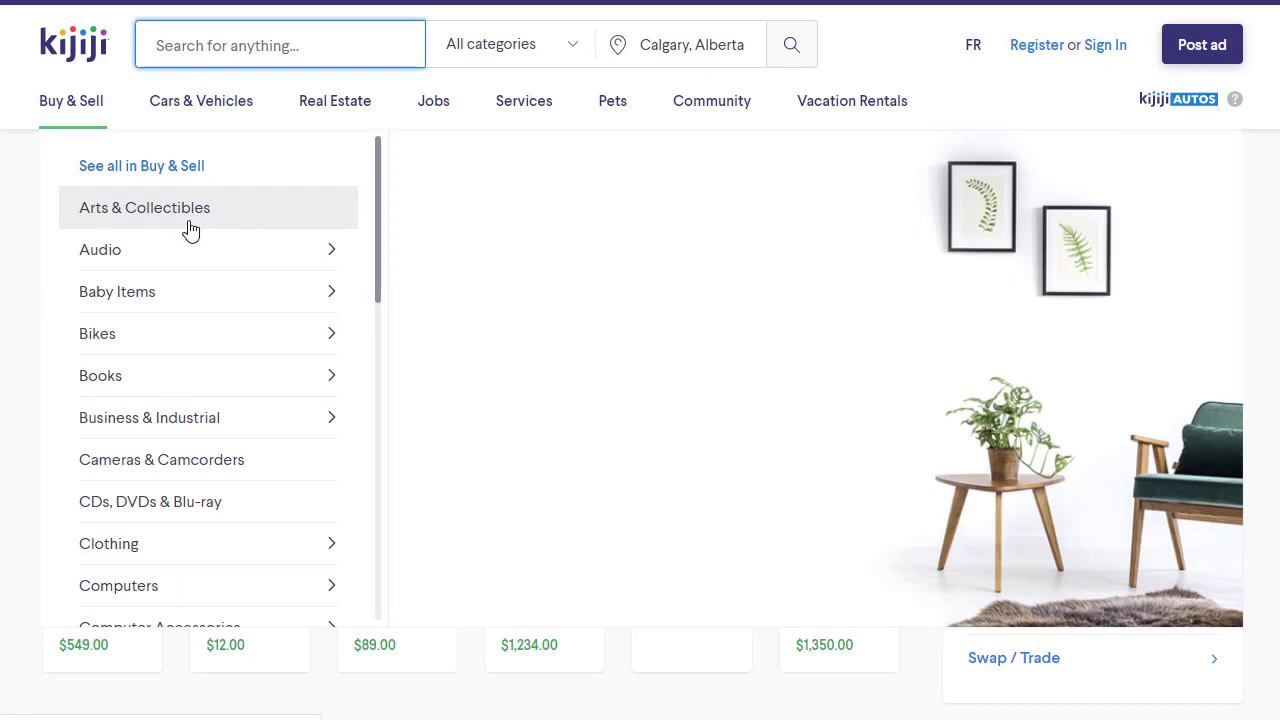
mouse_move(213, 270)
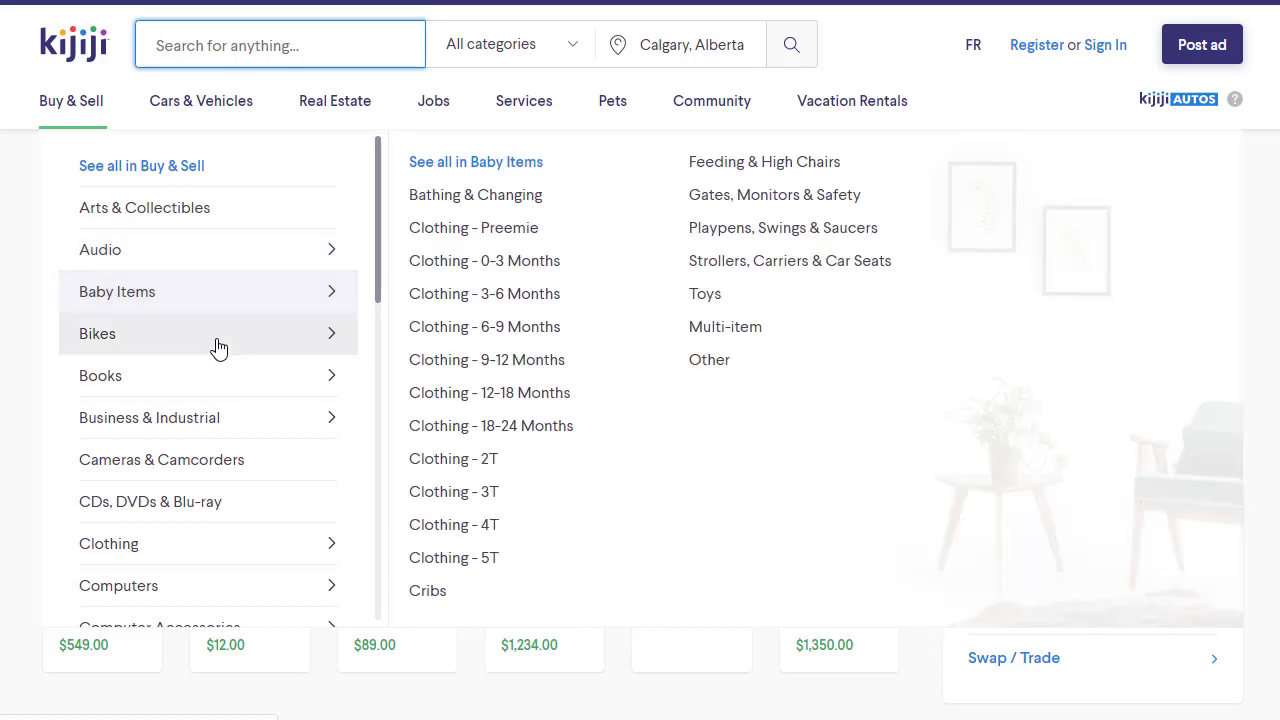
mouse_move(230, 350)
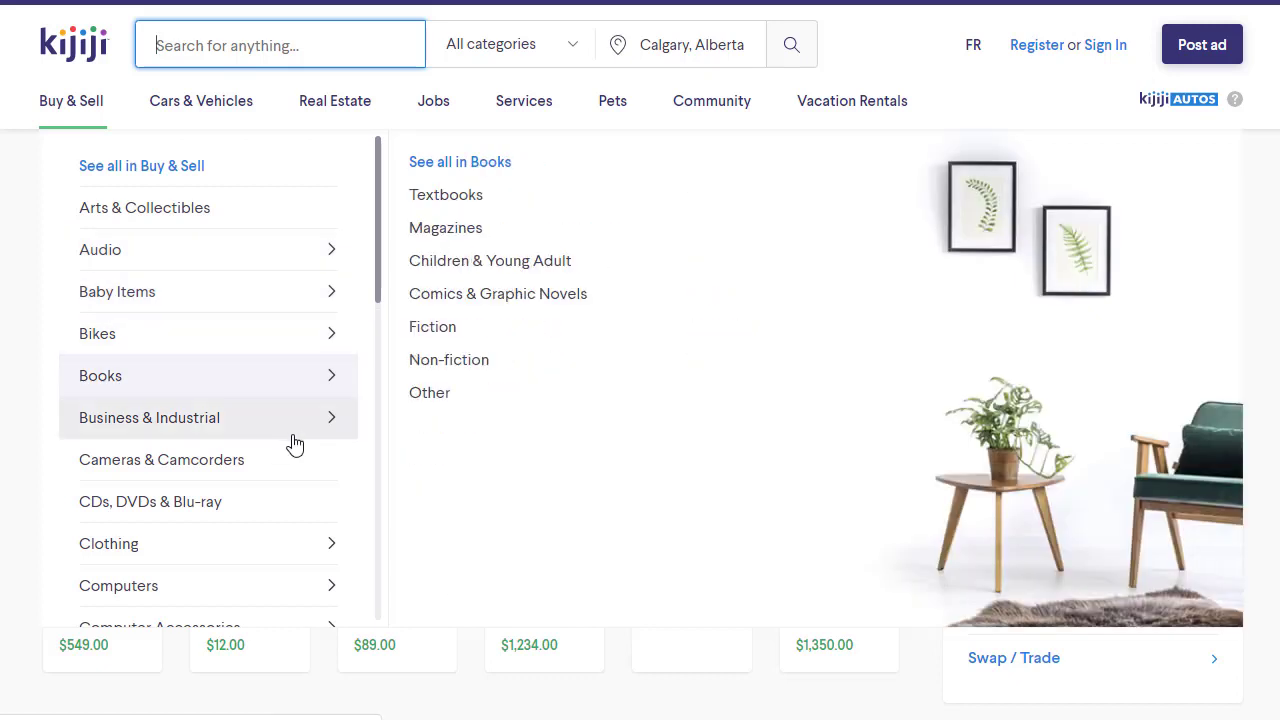
mouse_move(292, 437)
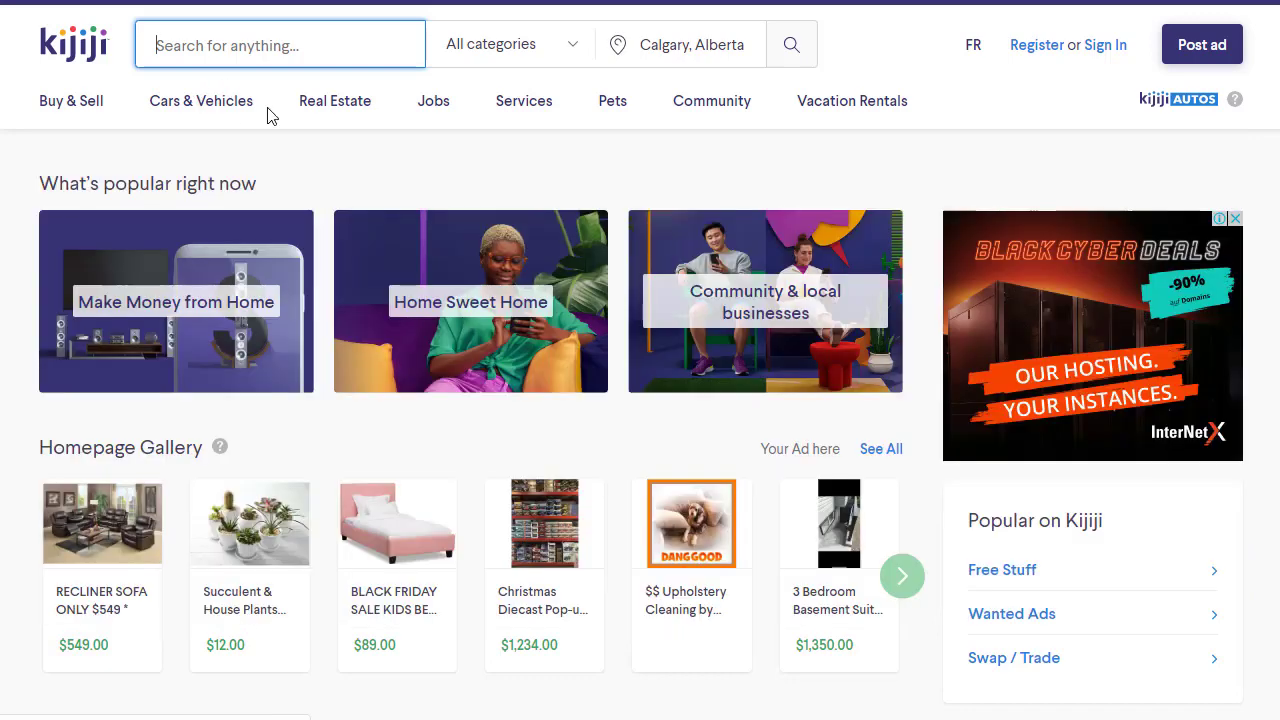
mouse_move(347, 118)
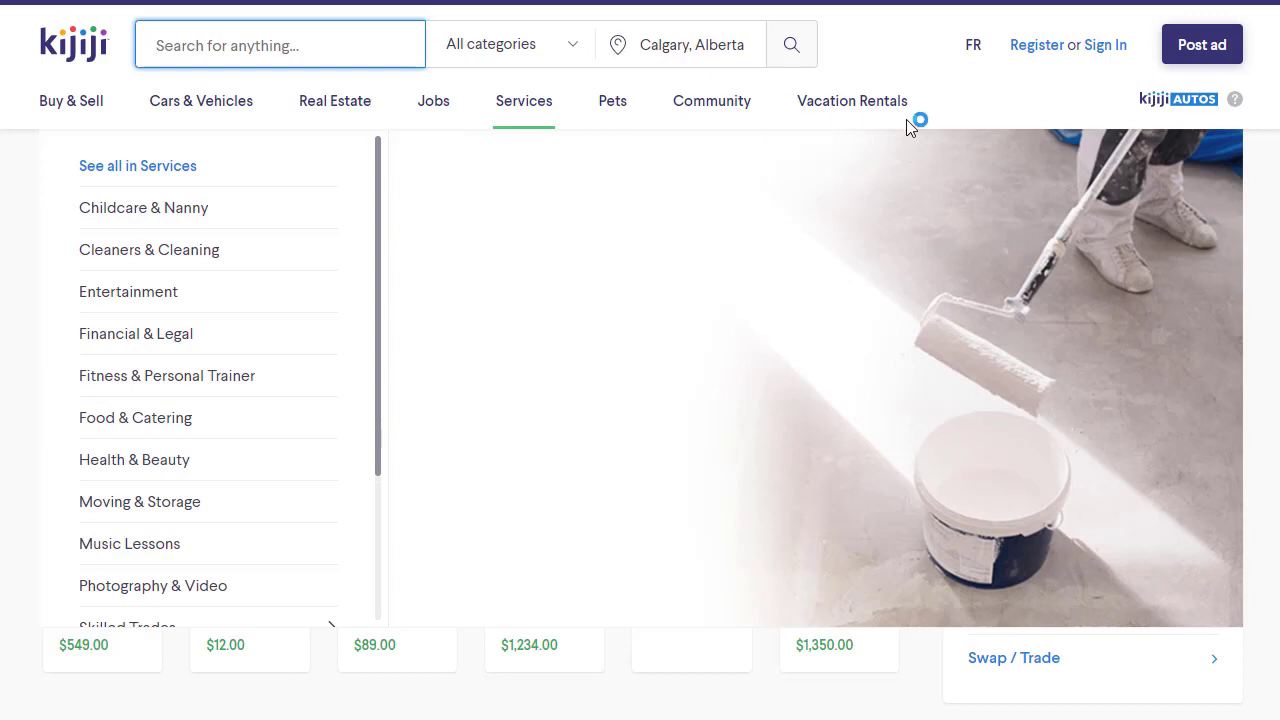
mouse_move(949, 117)
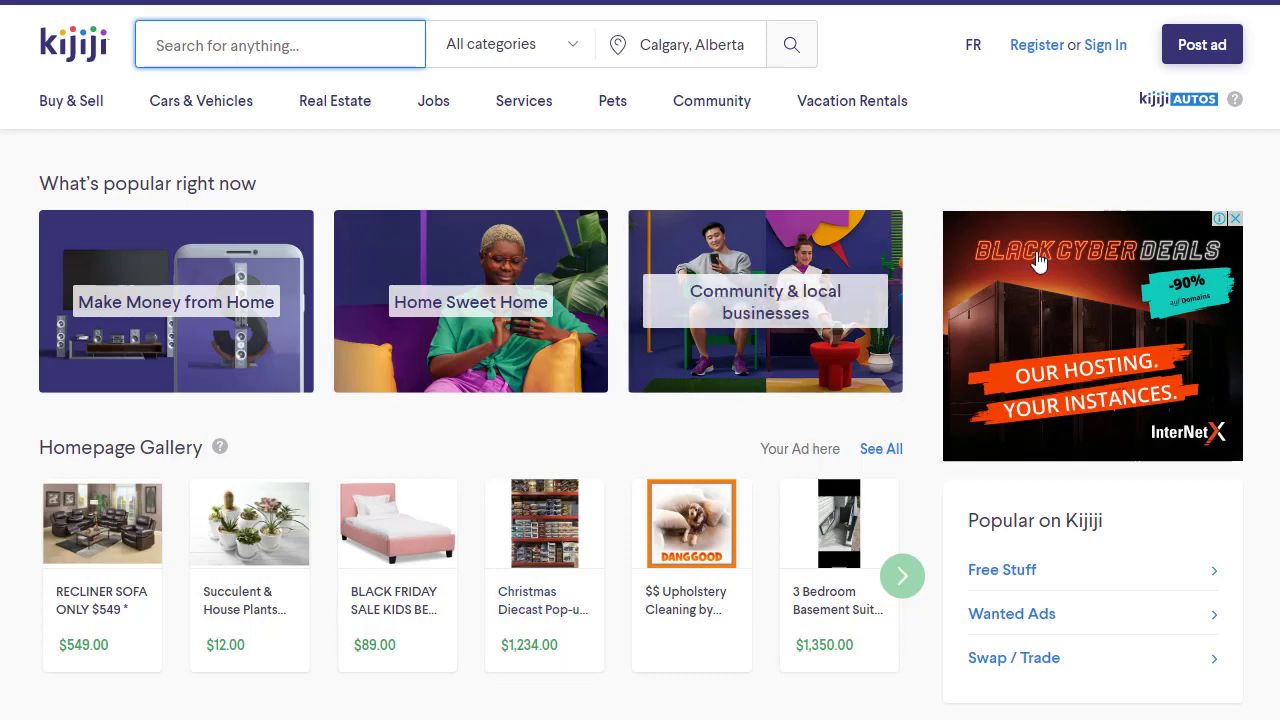
scroll(640, 400, "down", 3)
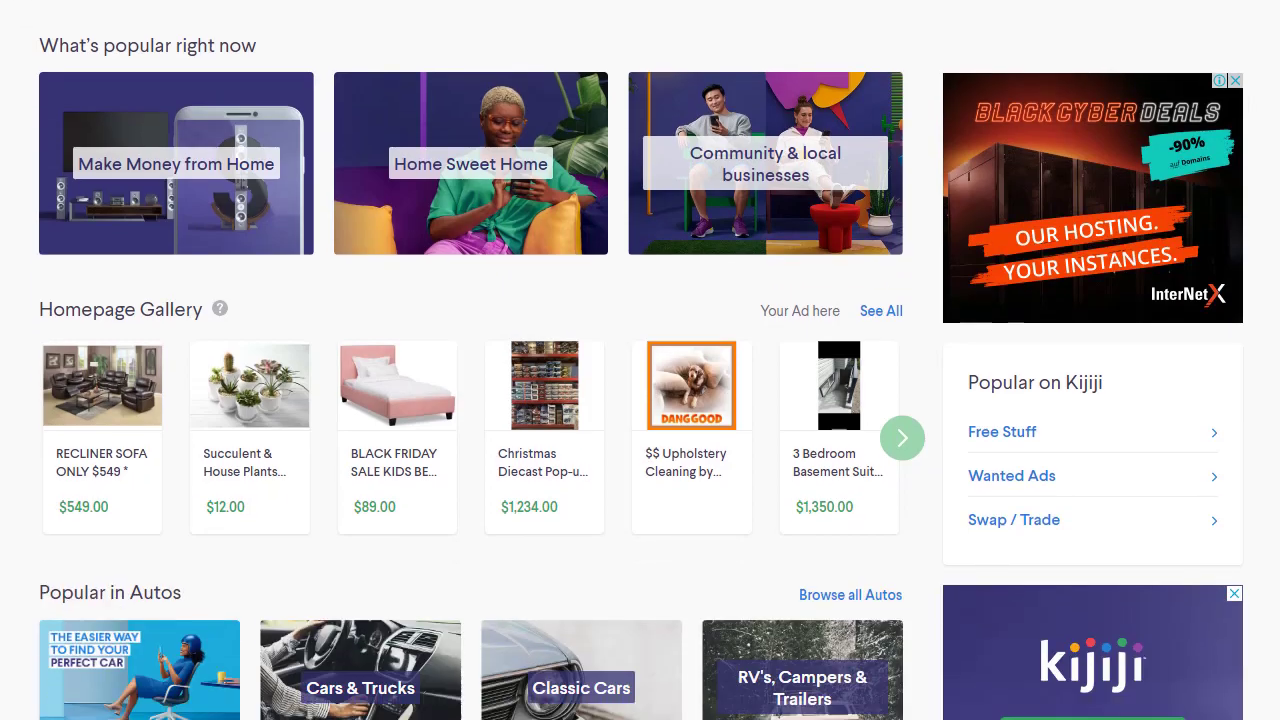
scroll(640, 400, "up", 3)
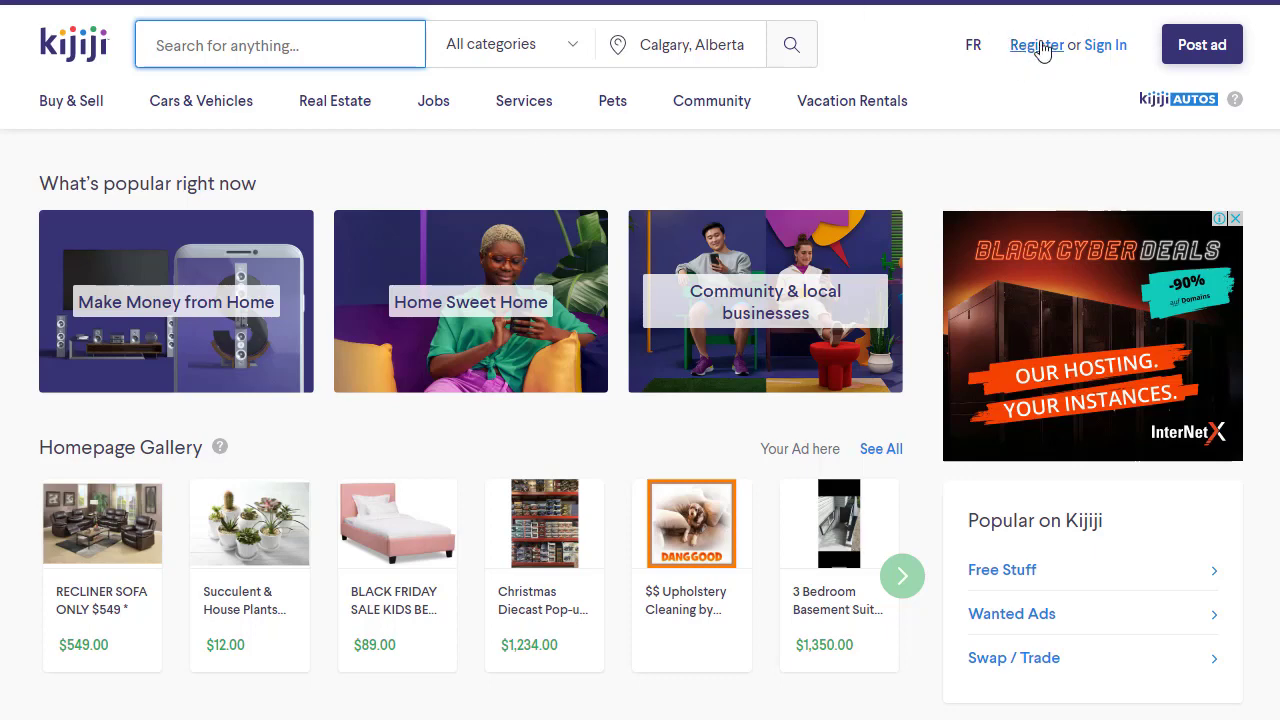
Start posting a new ad on Kijiji and begin with its ad title.
left_click(1165, 44)
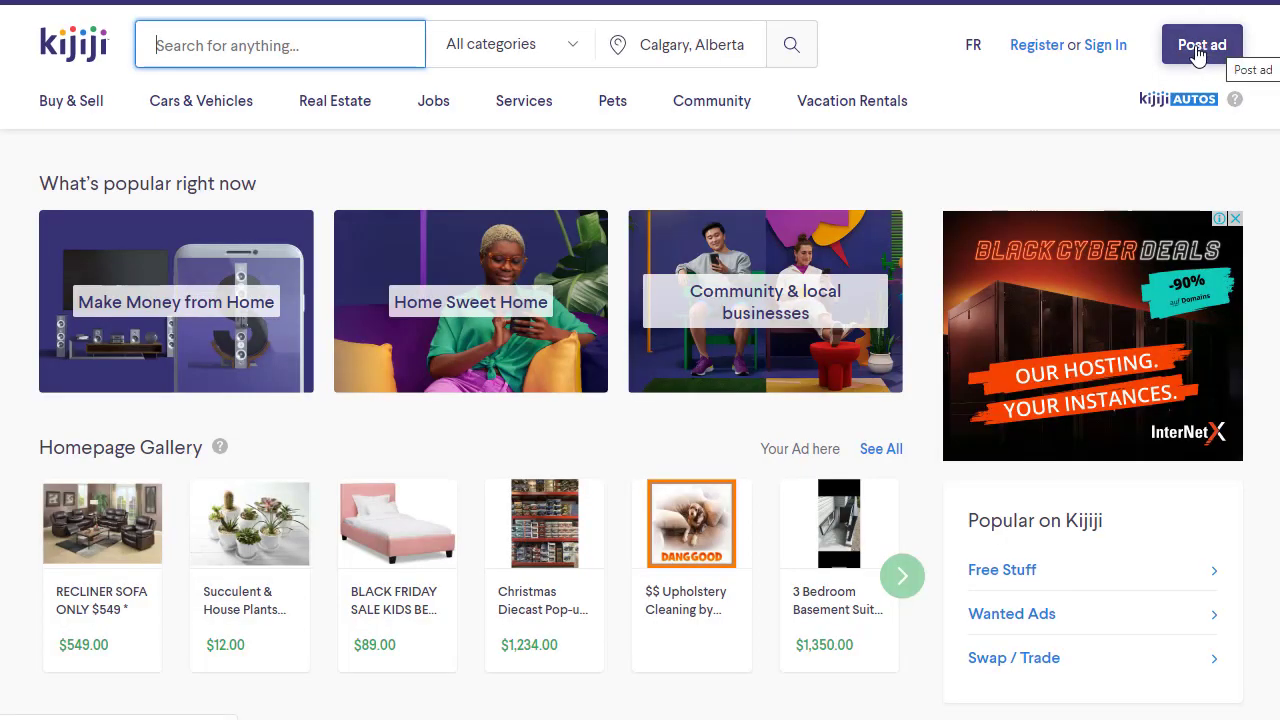
left_click(1197, 52)
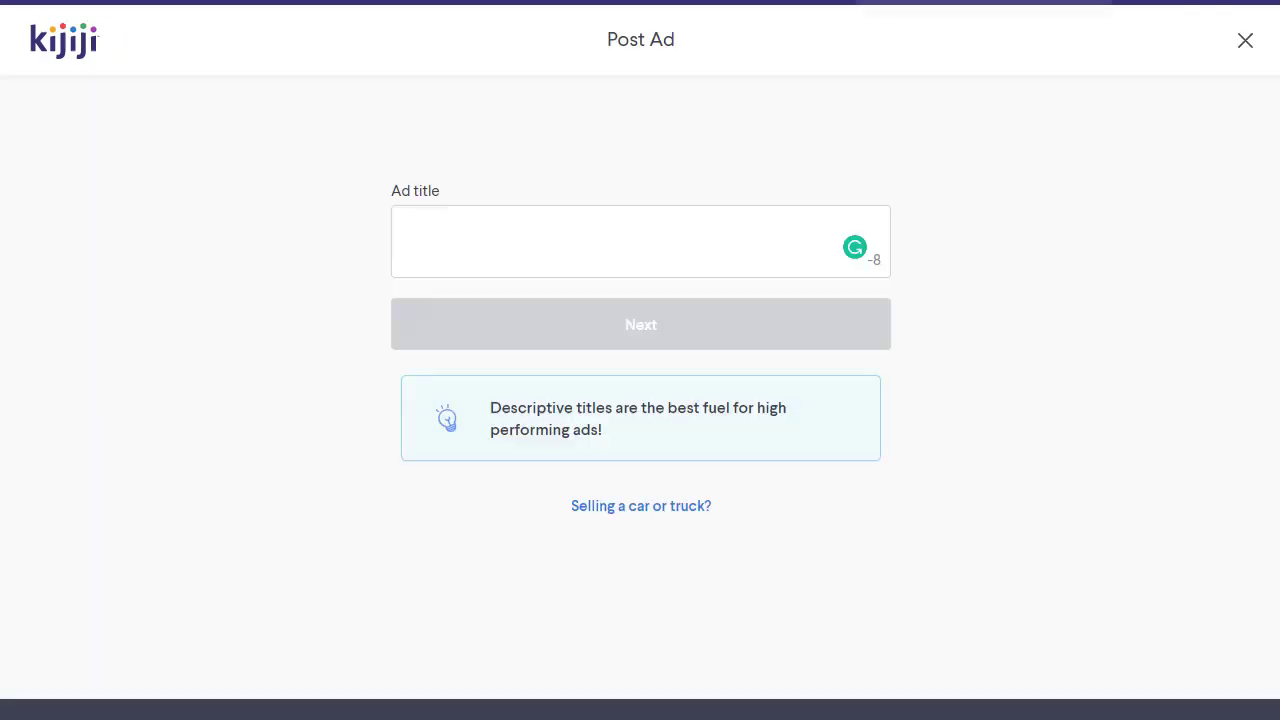
left_click(554, 222)
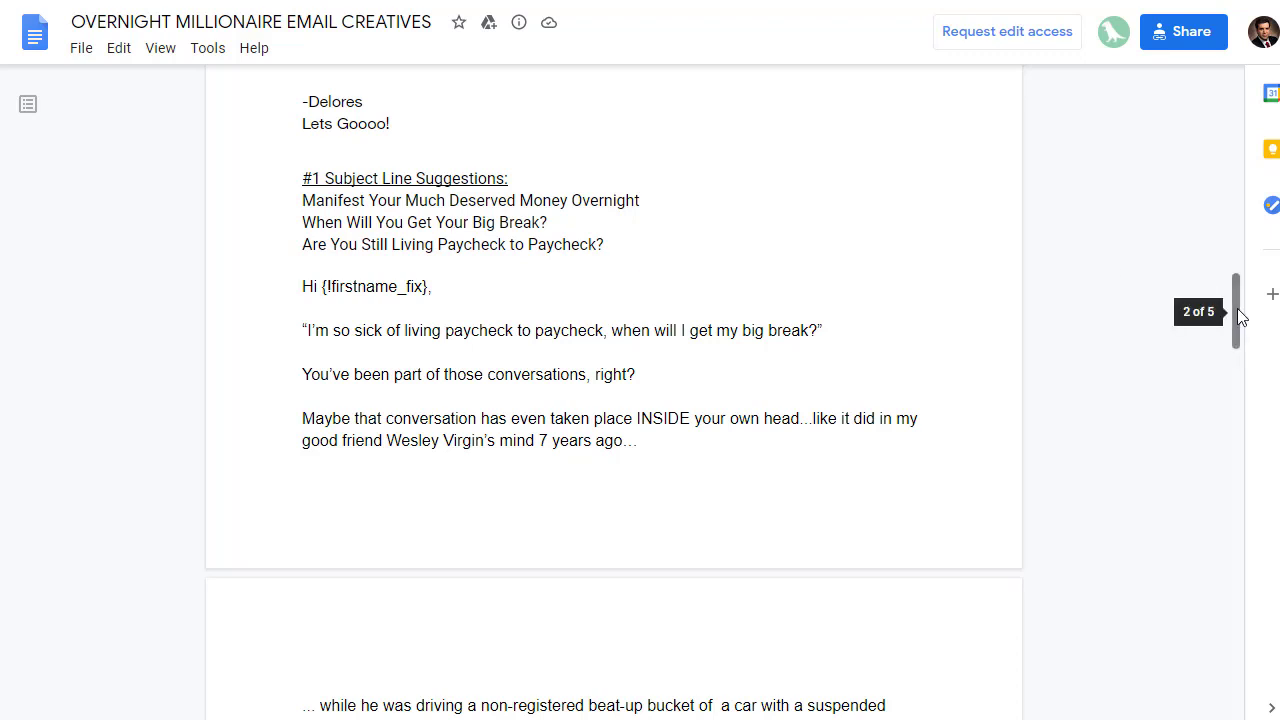
Copy the subject line "Are You Still Living Paycheck to Paycheck?" from the Google Docs email creatives into the Kijiji ad title and continue.
scroll(1240, 314, "up", 1)
scroll(1240, 314, "up", 2)
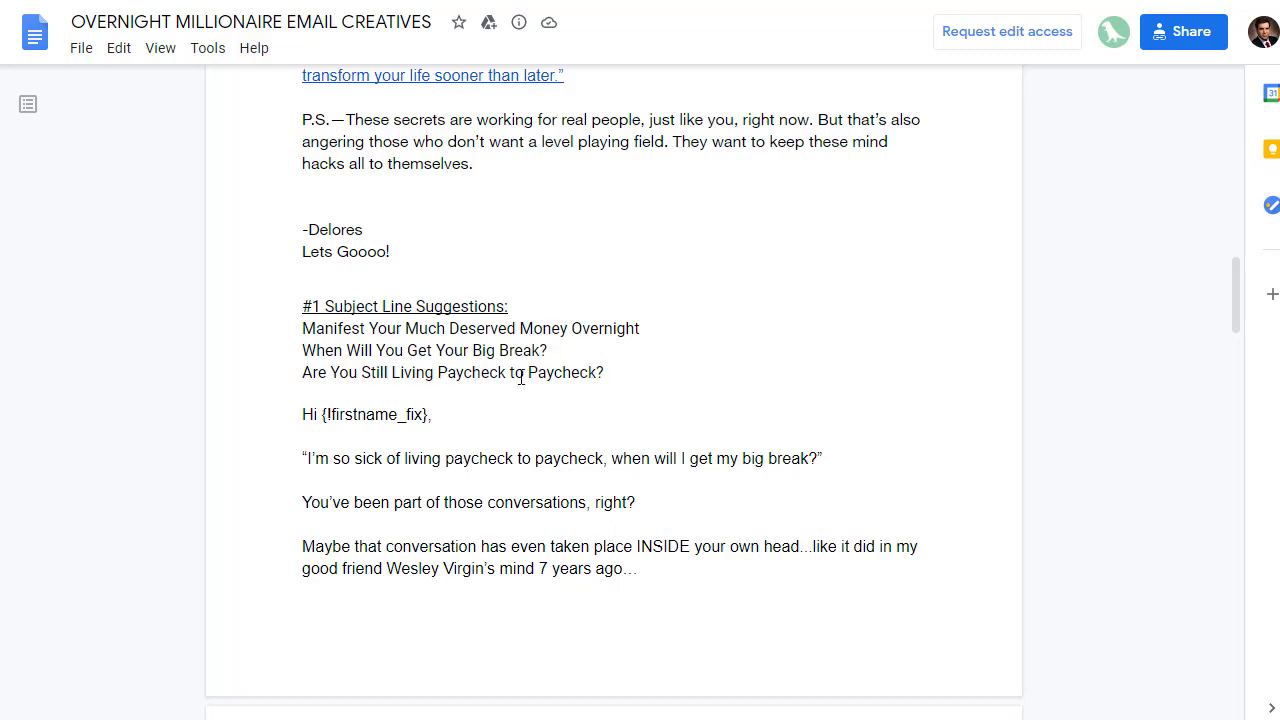
left_click_drag(603, 372, 595, 372)
triple_click(595, 372)
right_click(595, 372)
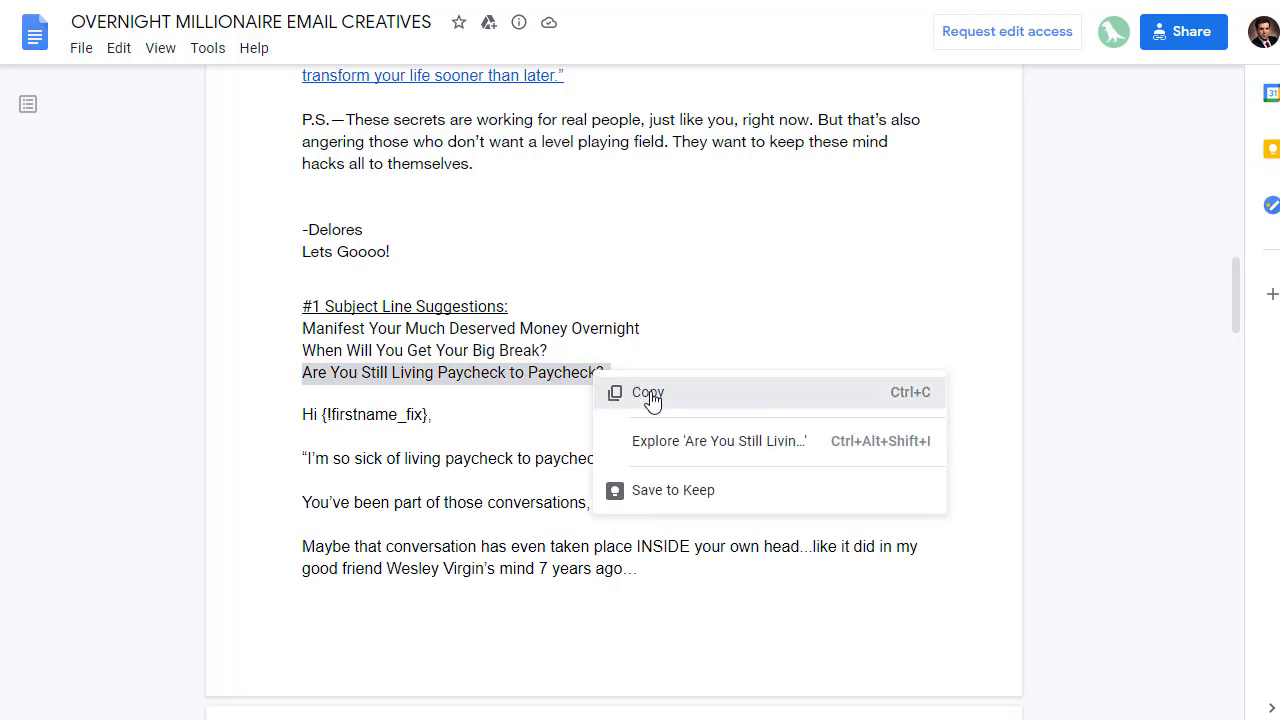
left_click(654, 400)
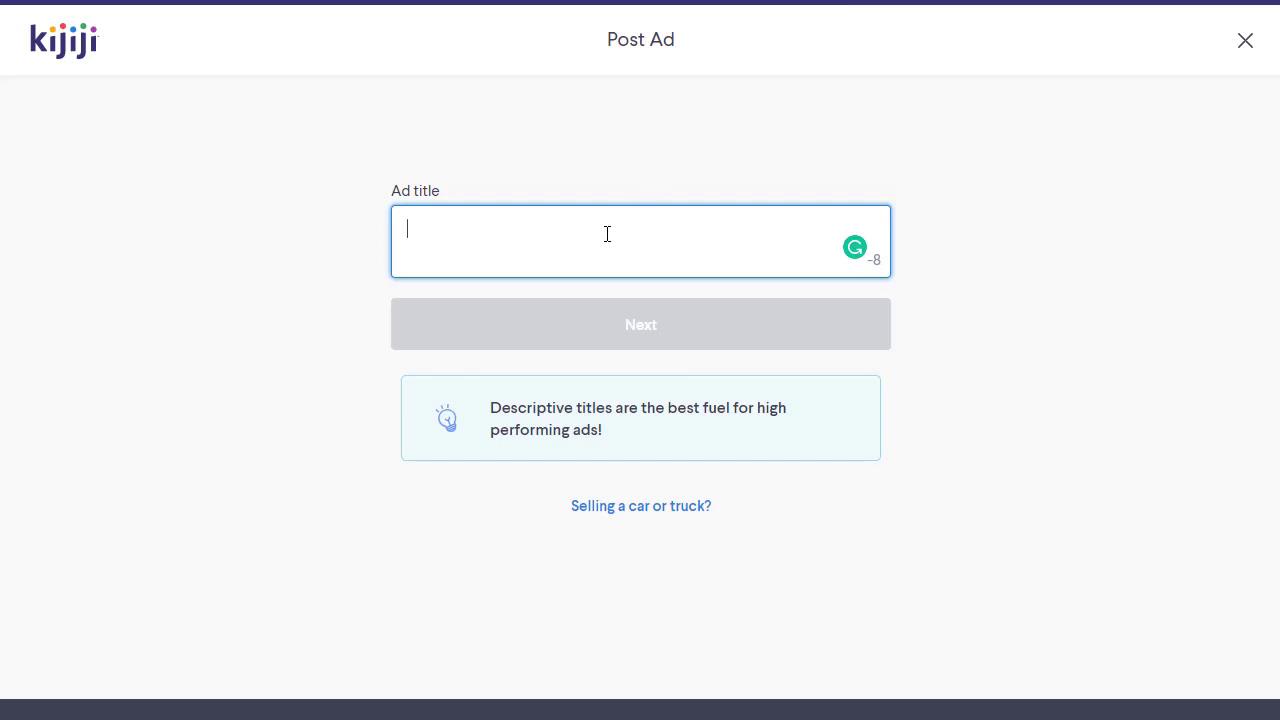
key("ctrl+v")
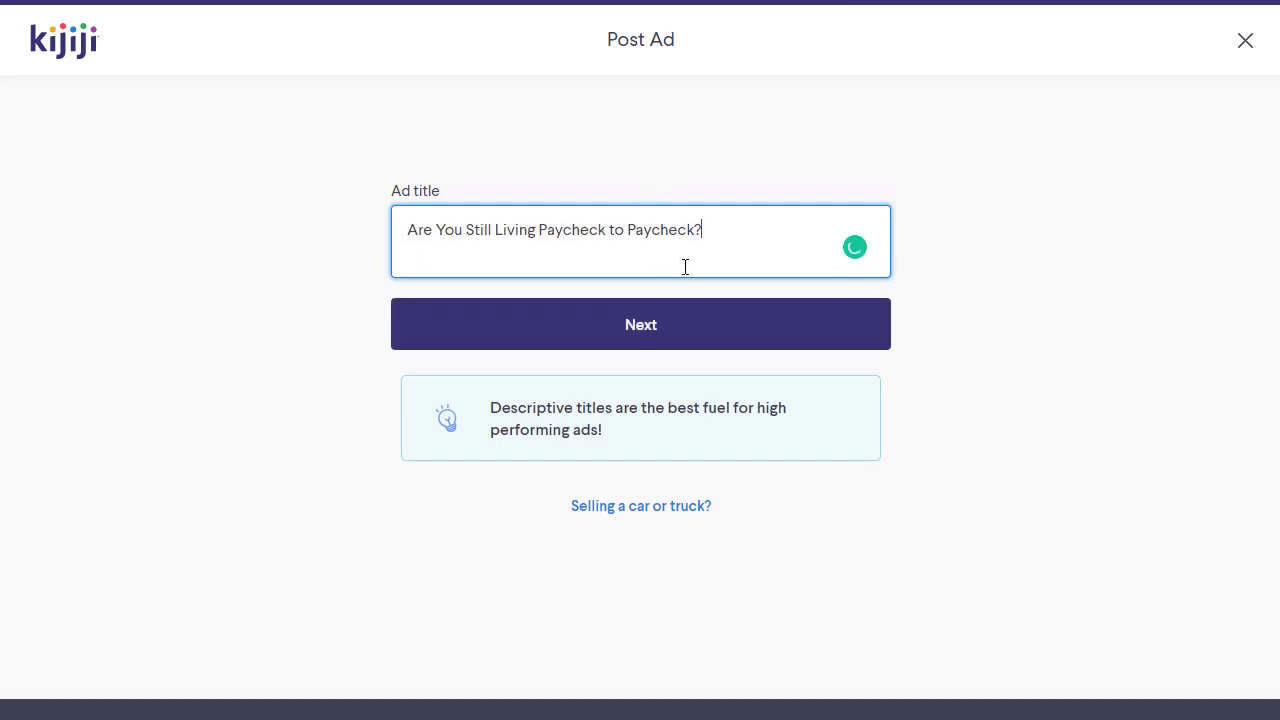
left_click(690, 332)
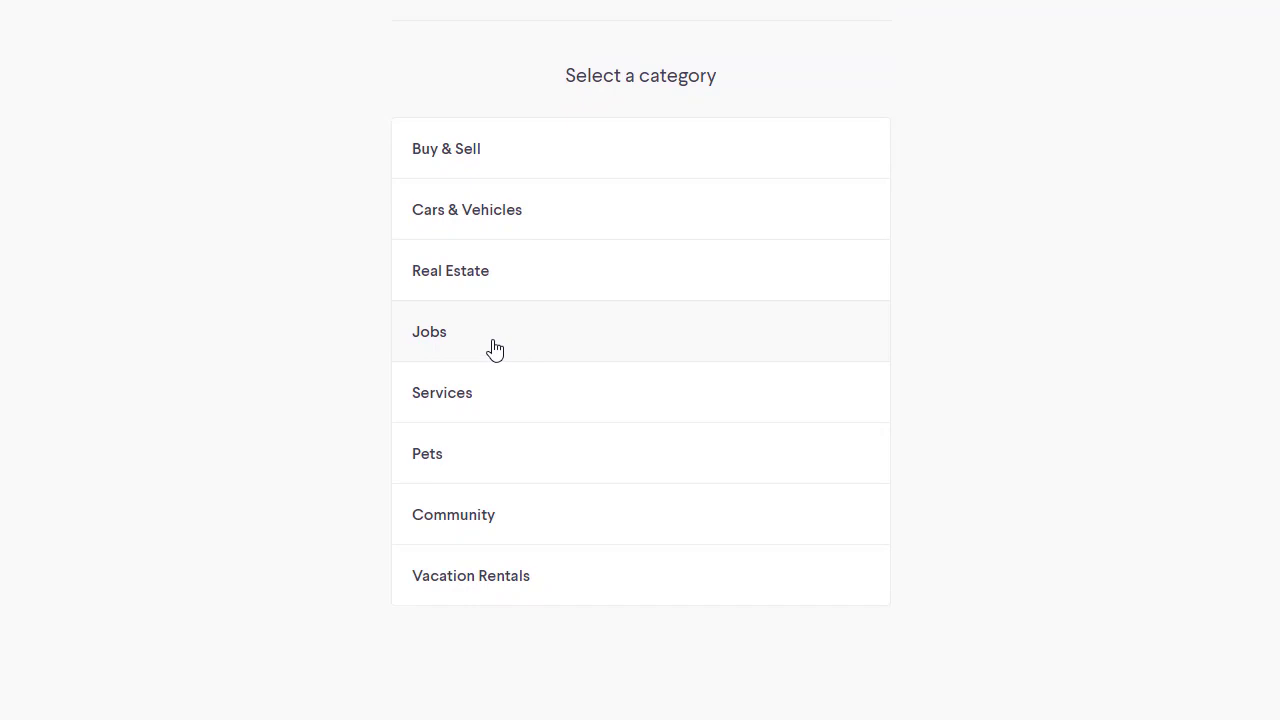
Choose Jobs as the ad's category with Other as the subcategory.
left_click(495, 349)
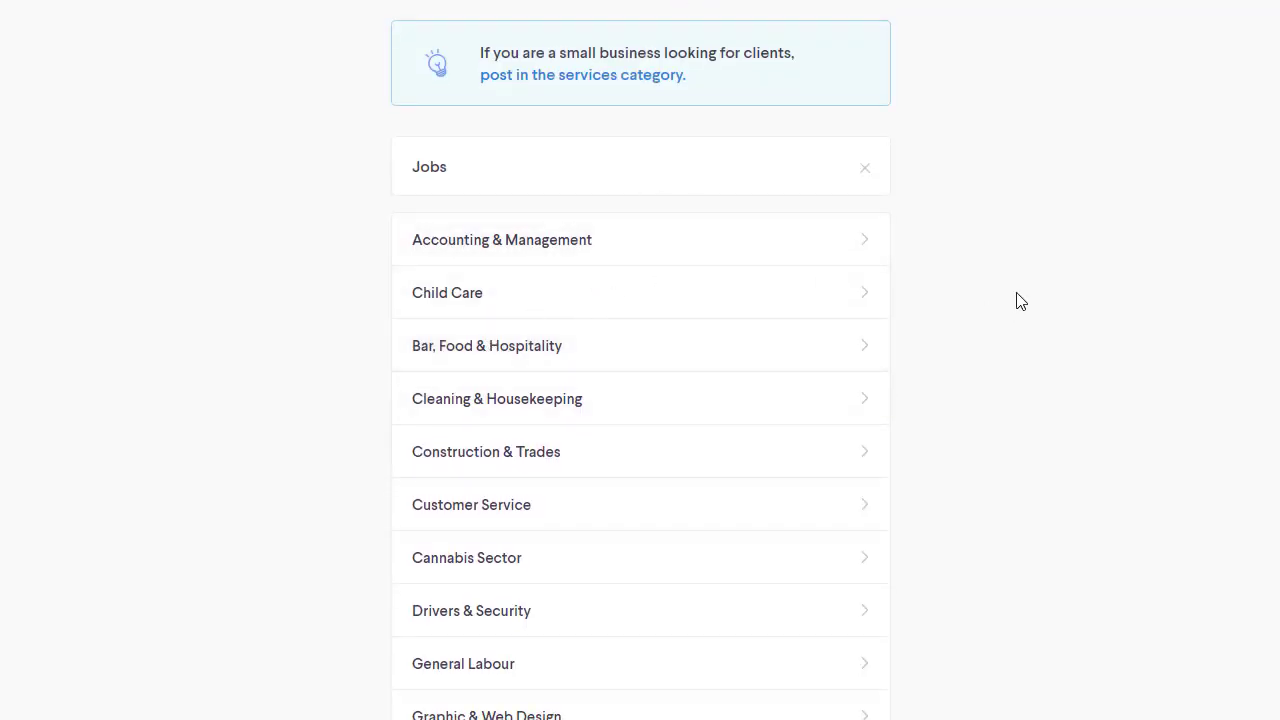
scroll(1020, 301, "down", 2)
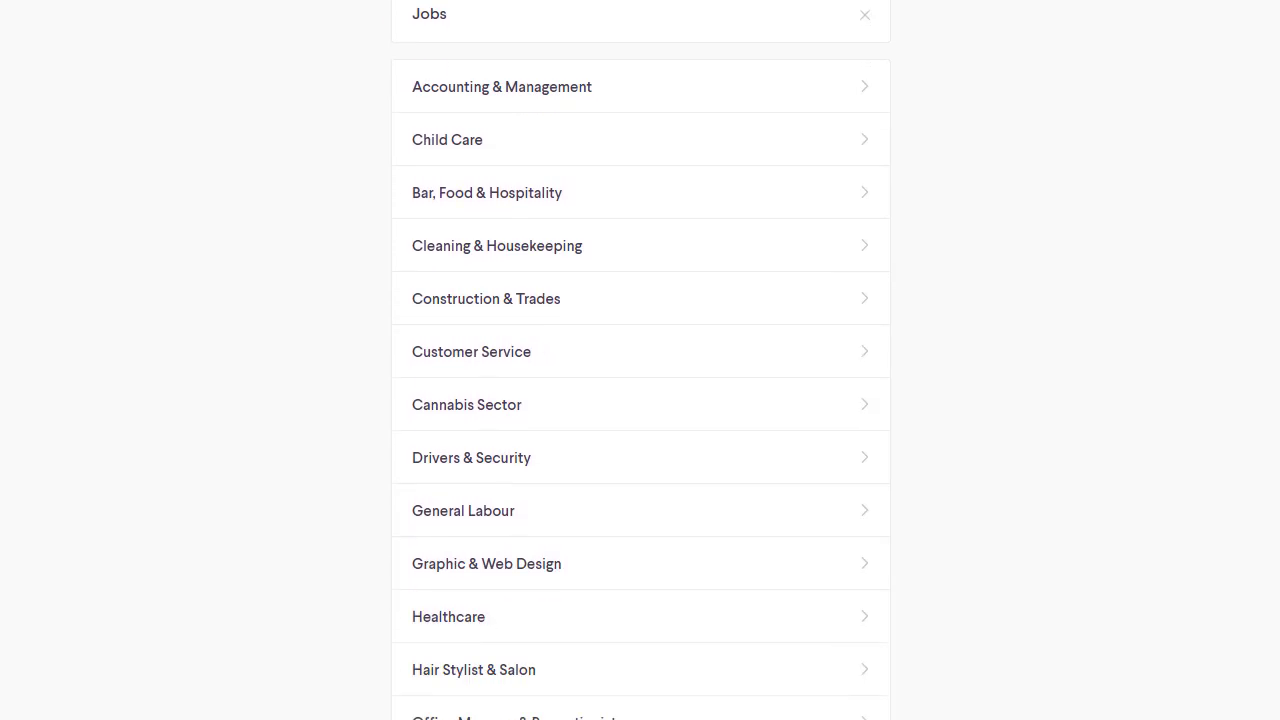
scroll(642, 362, "down", 1)
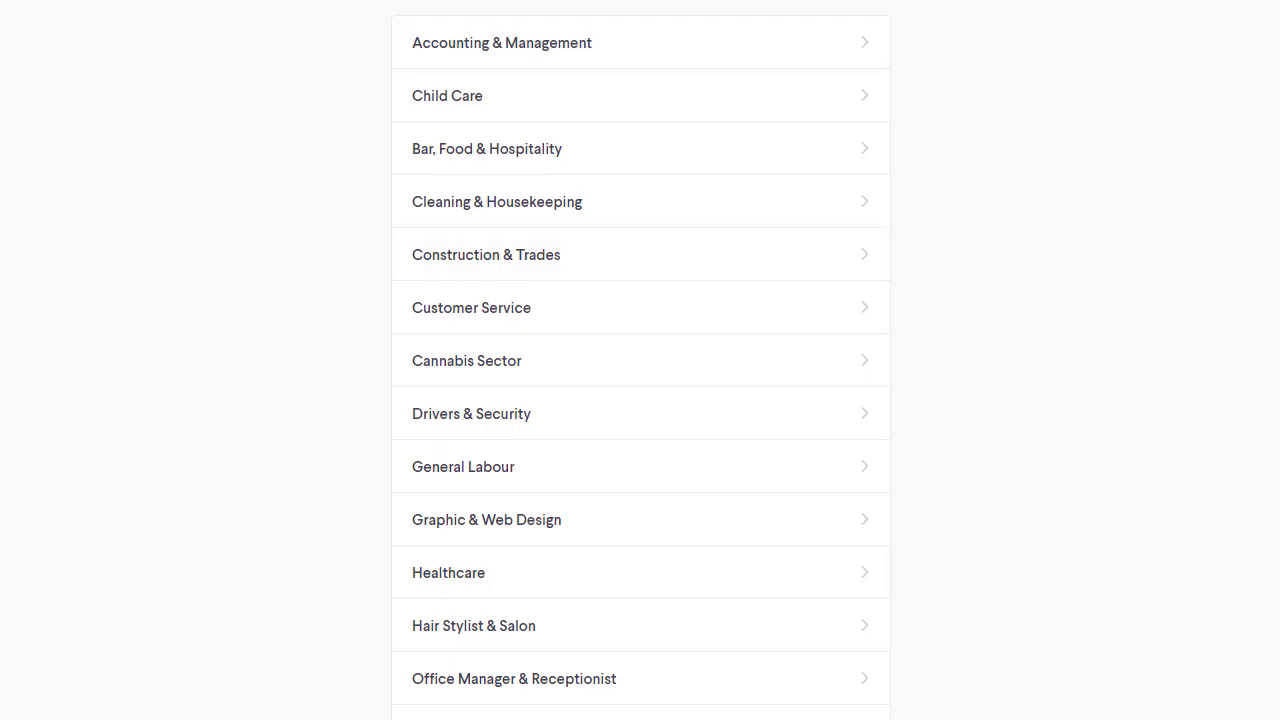
scroll(640, 367, "down", 3)
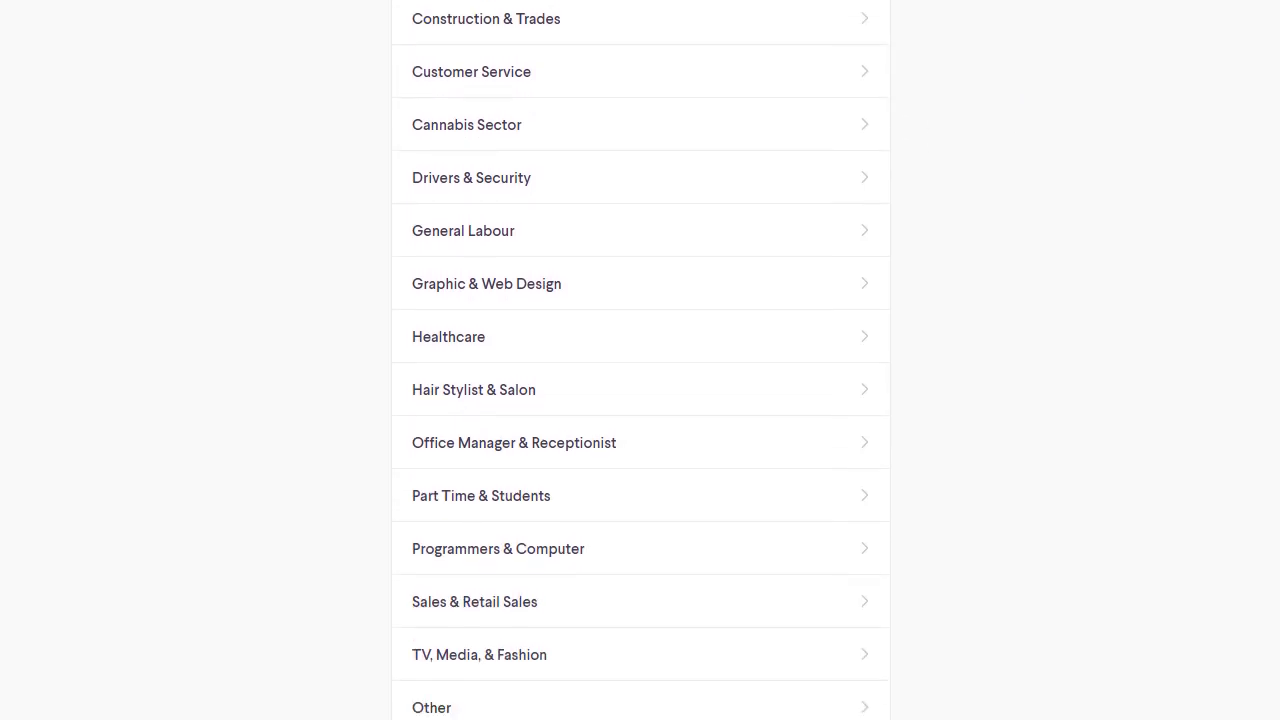
scroll(640, 367, "down", 1)
scroll(640, 367, "down", 1)
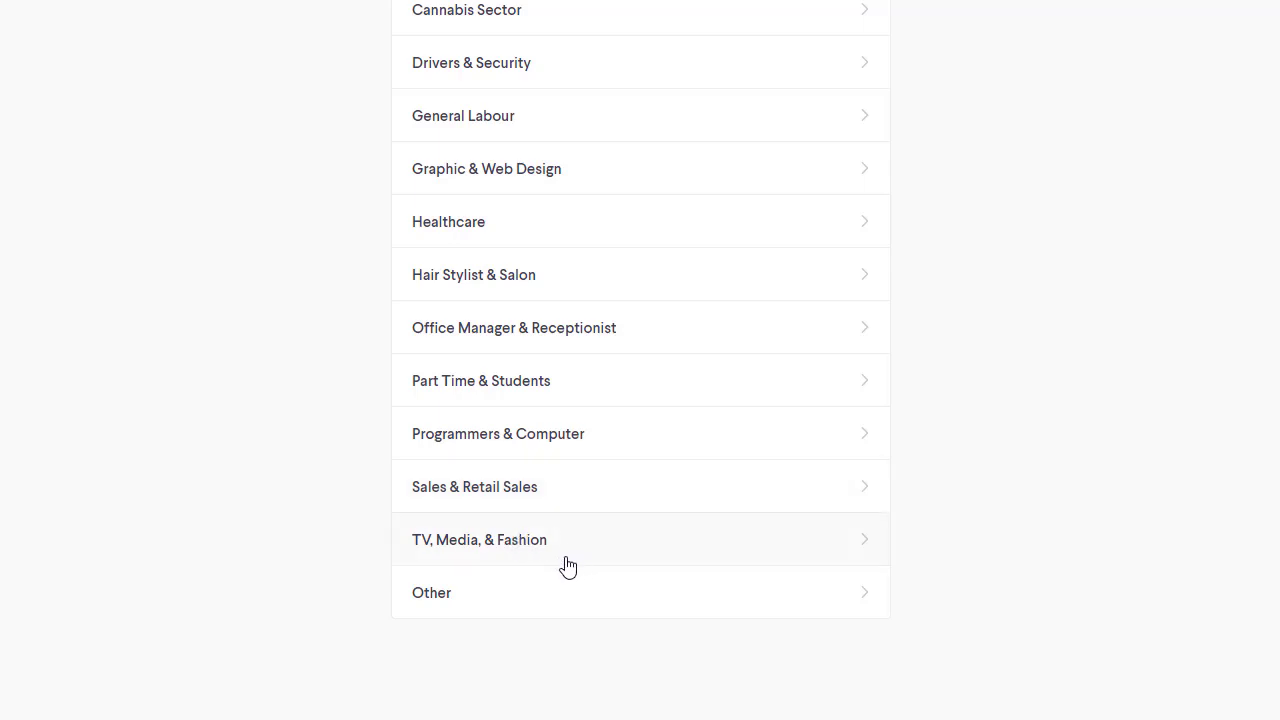
left_click(450, 604)
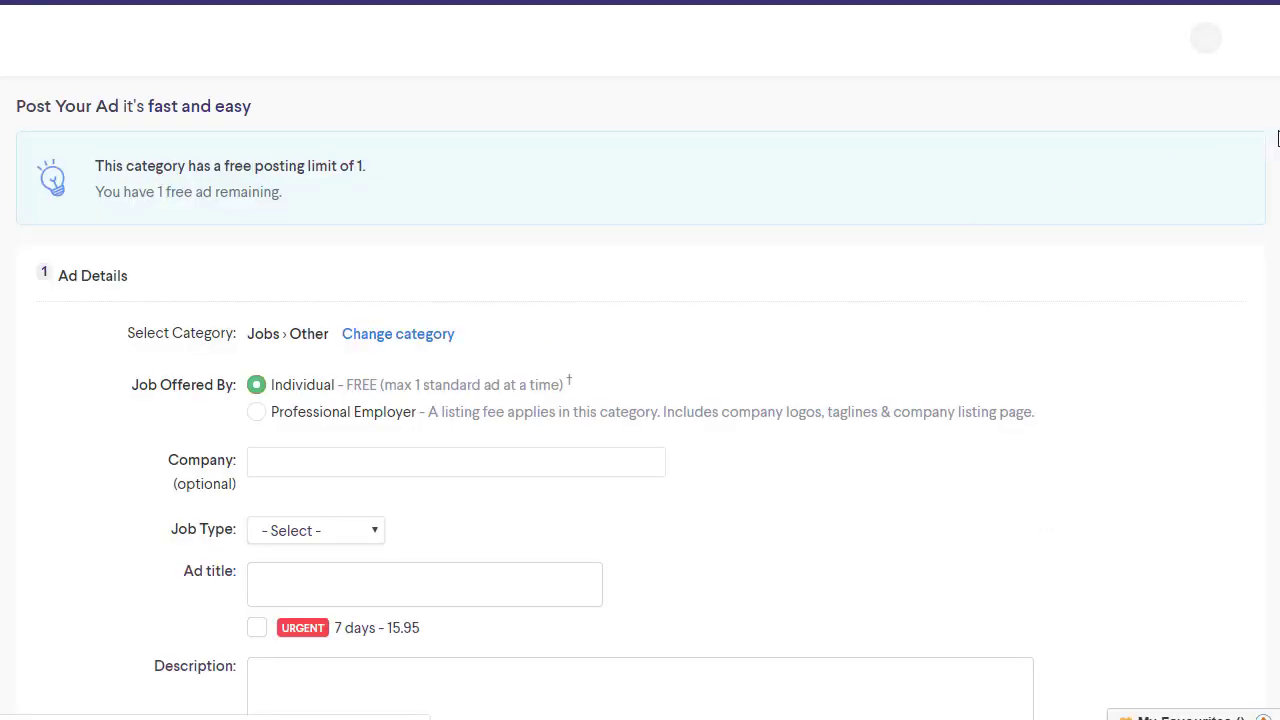
Set the job type to Part-Time in the ad details.
key("ctrl+v")
scroll(640, 360, "down", 4)
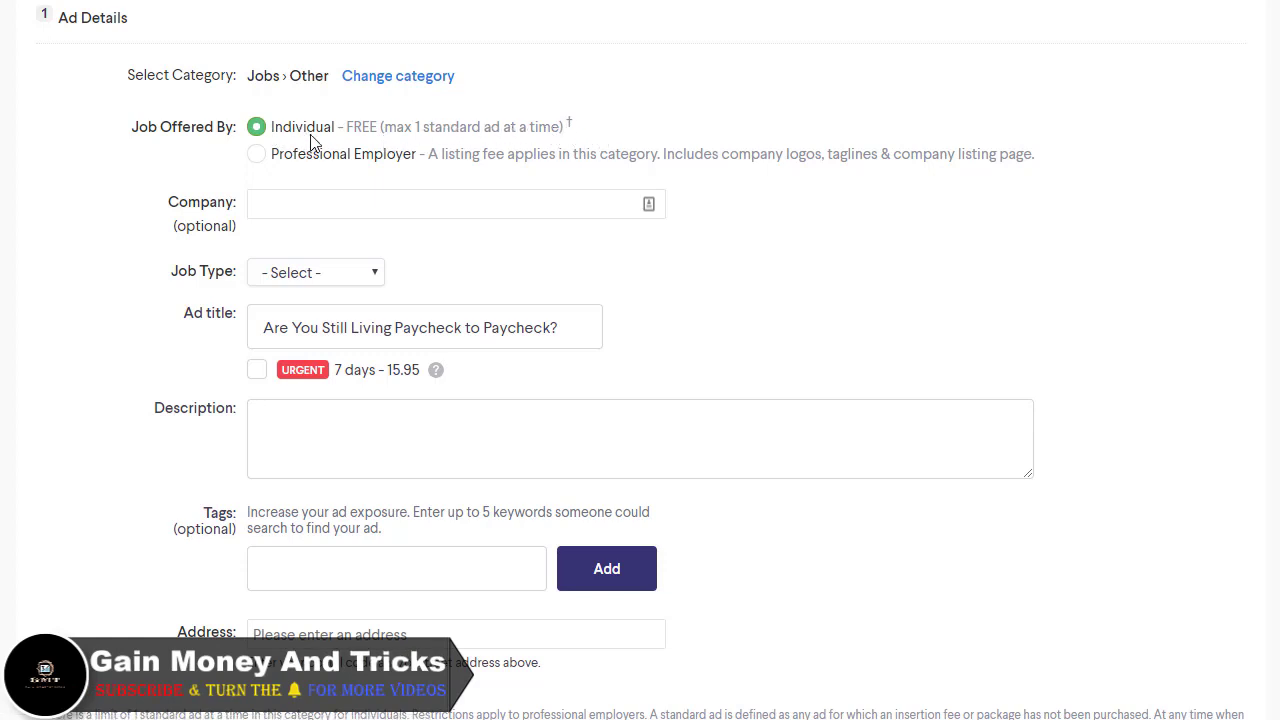
left_click(320, 210)
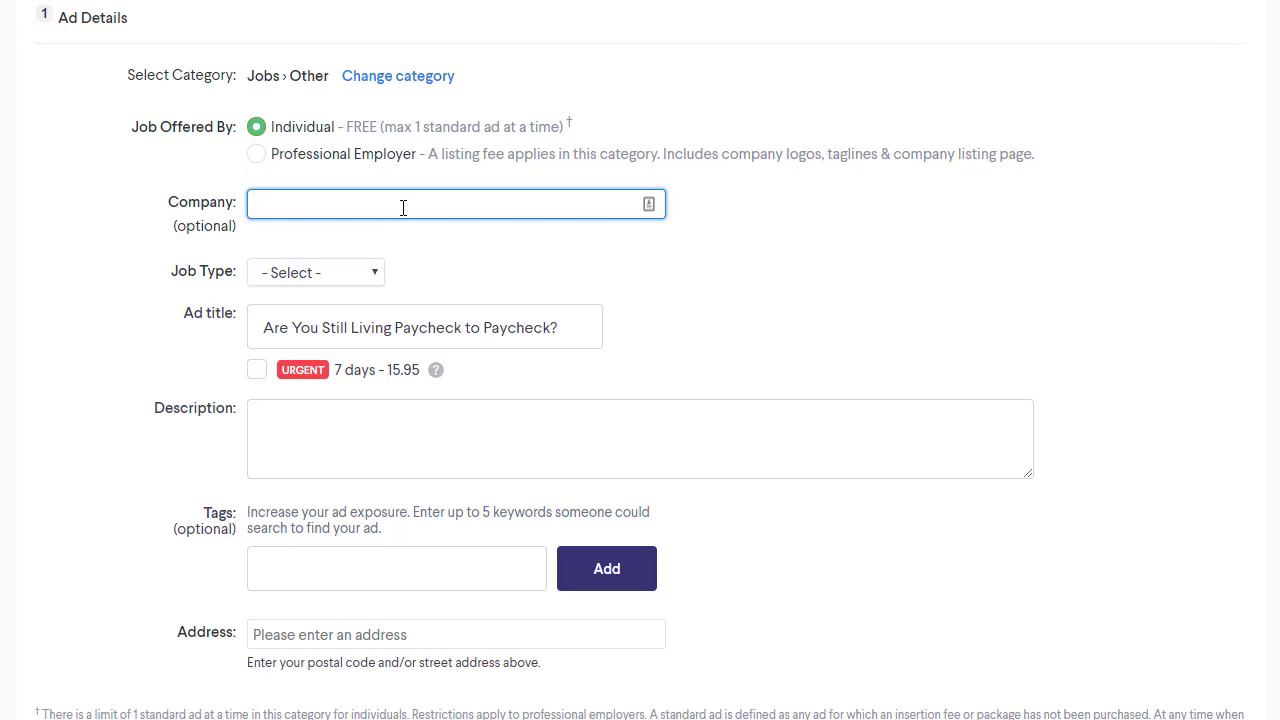
left_click(366, 278)
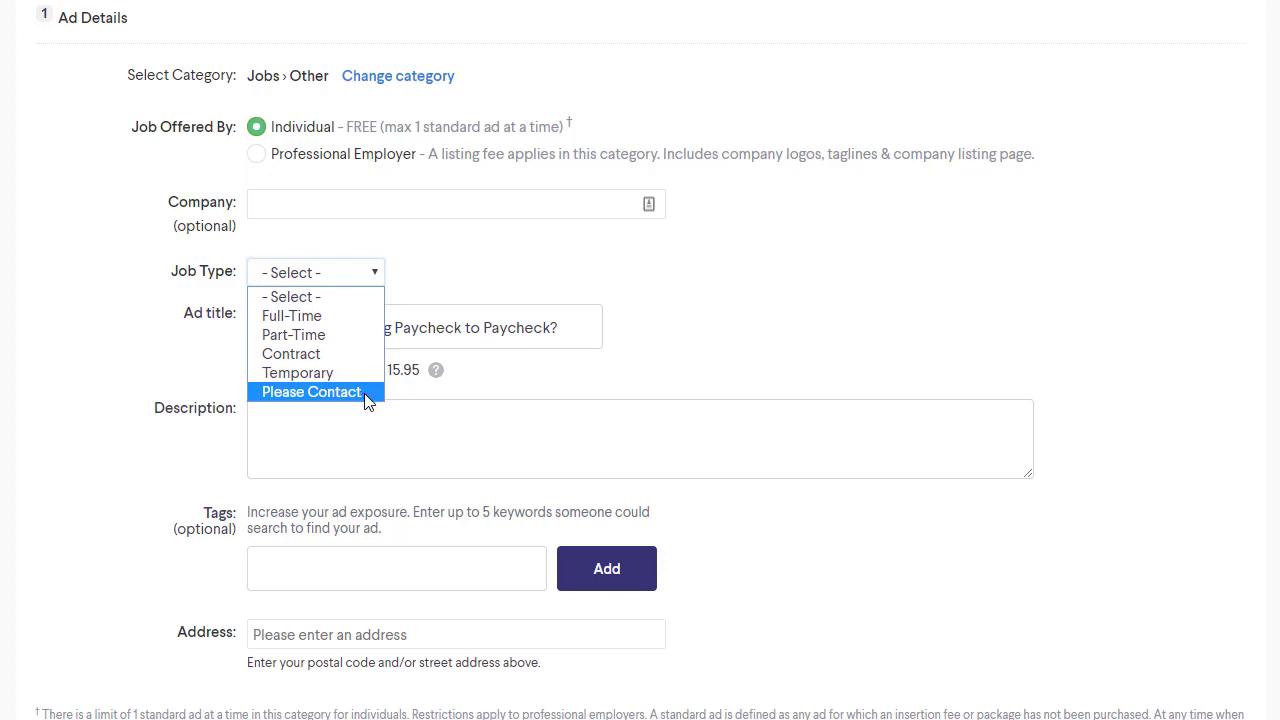
left_click(331, 342)
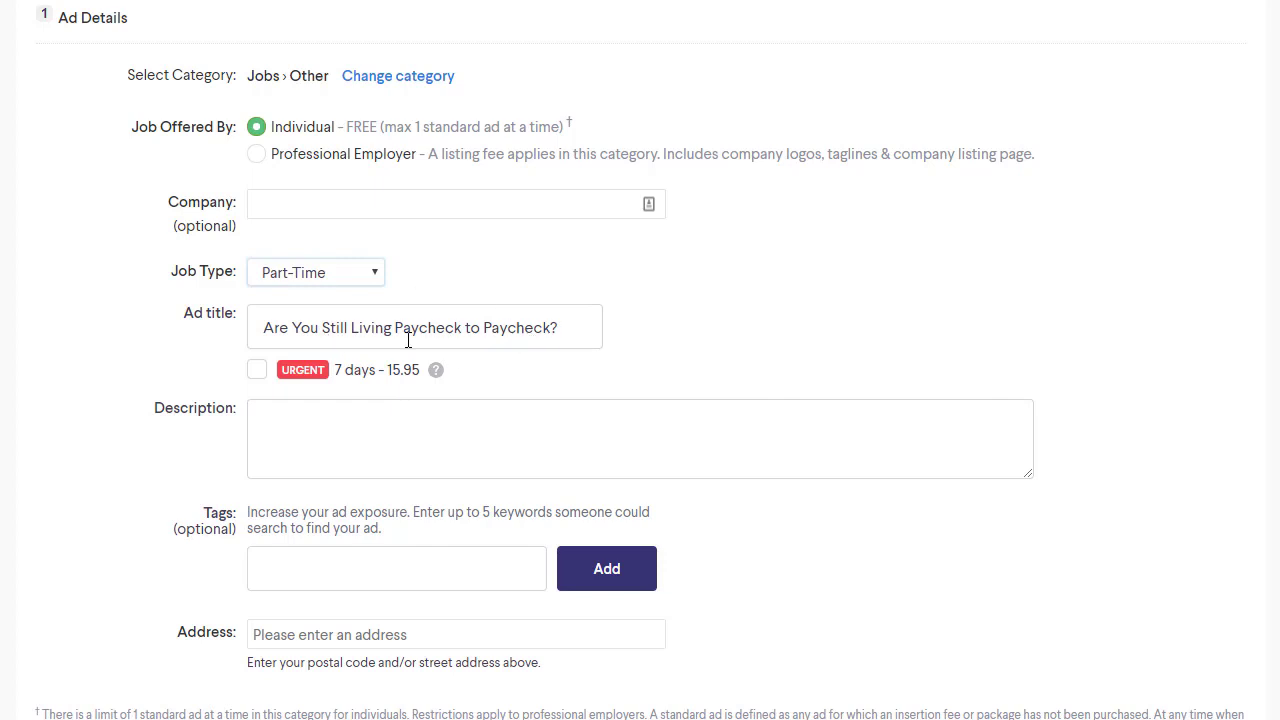
For the description, copy the Google Docs email text from "I'm so sick of living paycheck to paycheck" through "I mean RADICALLY changed.".
left_click(360, 320)
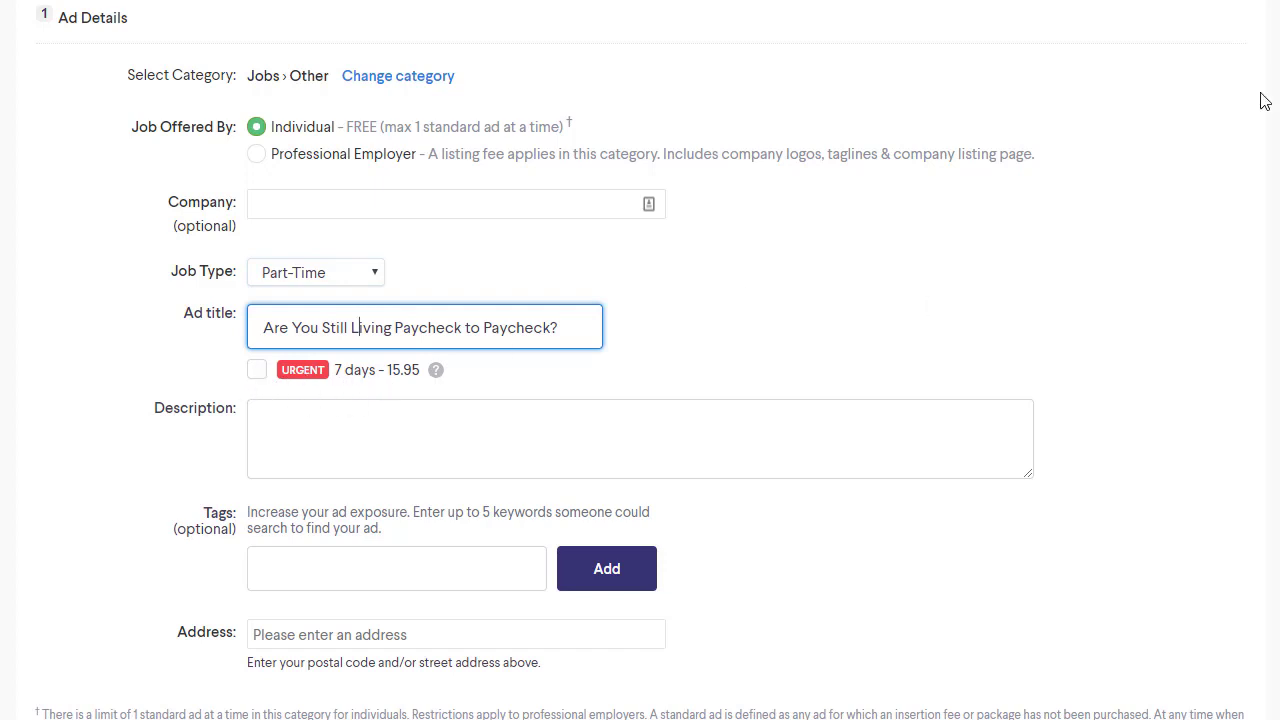
scroll(1019, 152, "down", 1)
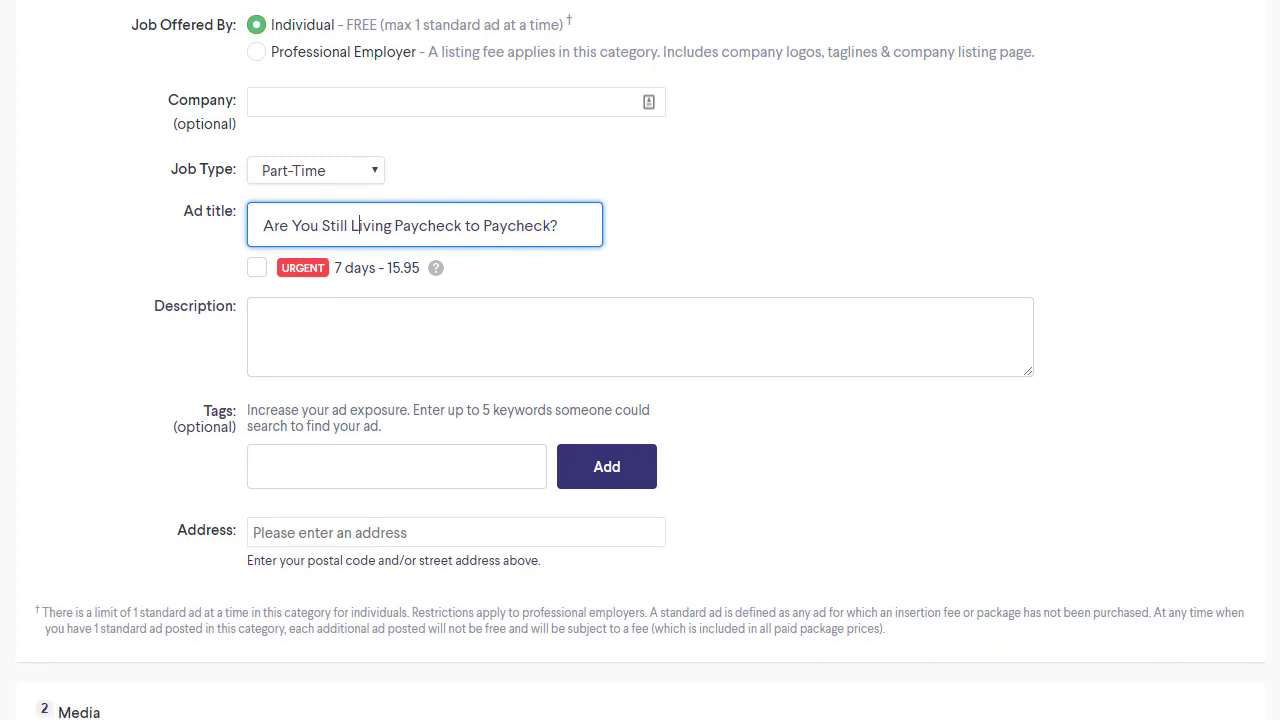
left_click(374, 309)
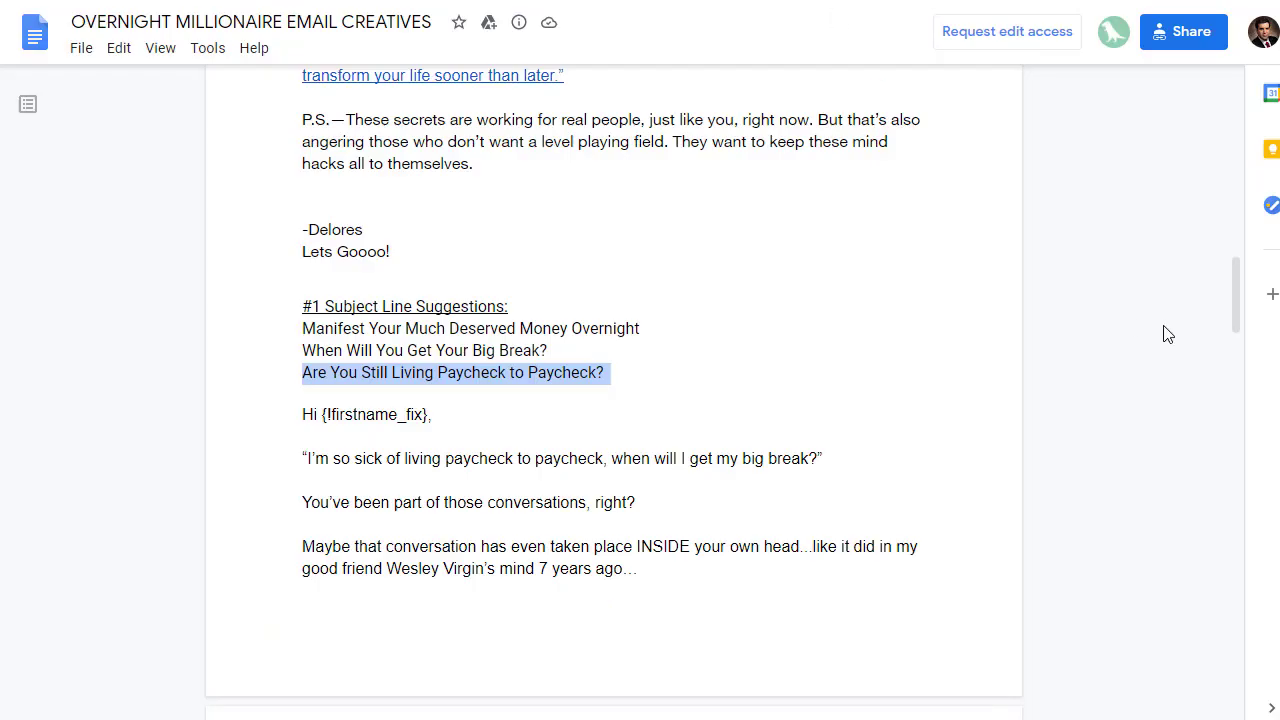
left_click_drag(1235, 288, 1248, 358)
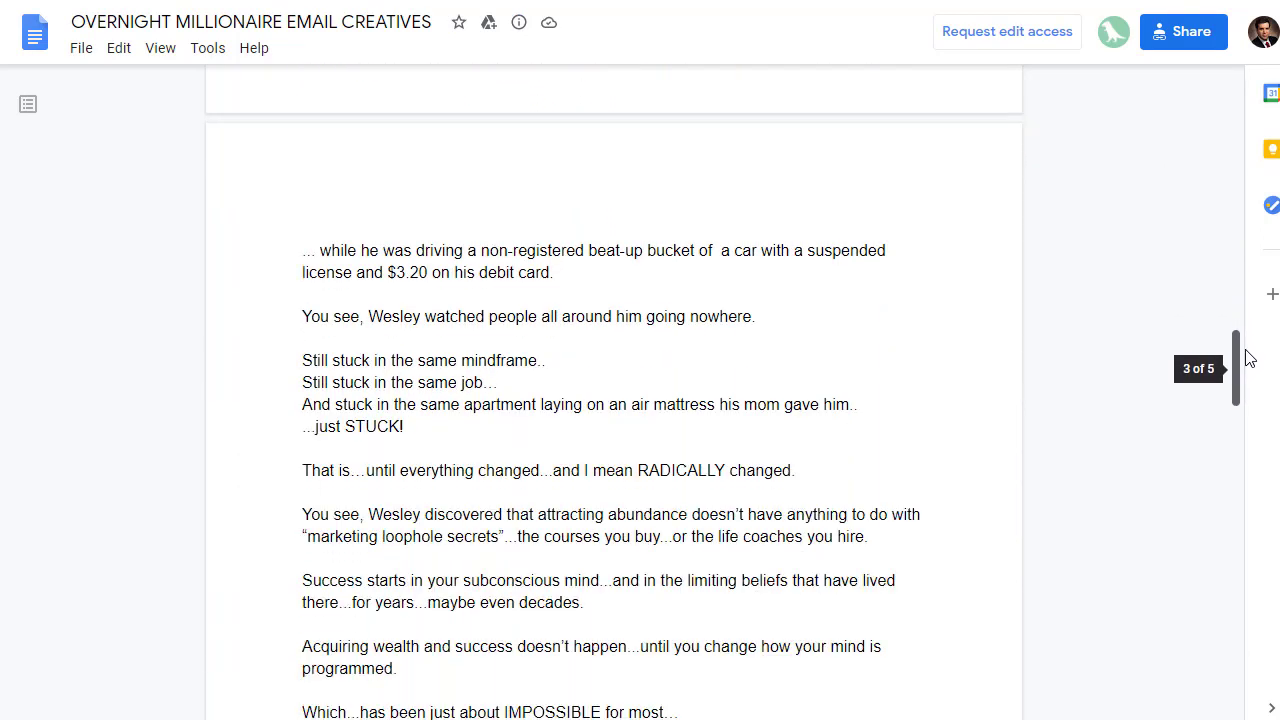
left_click_drag(809, 470, 718, 338)
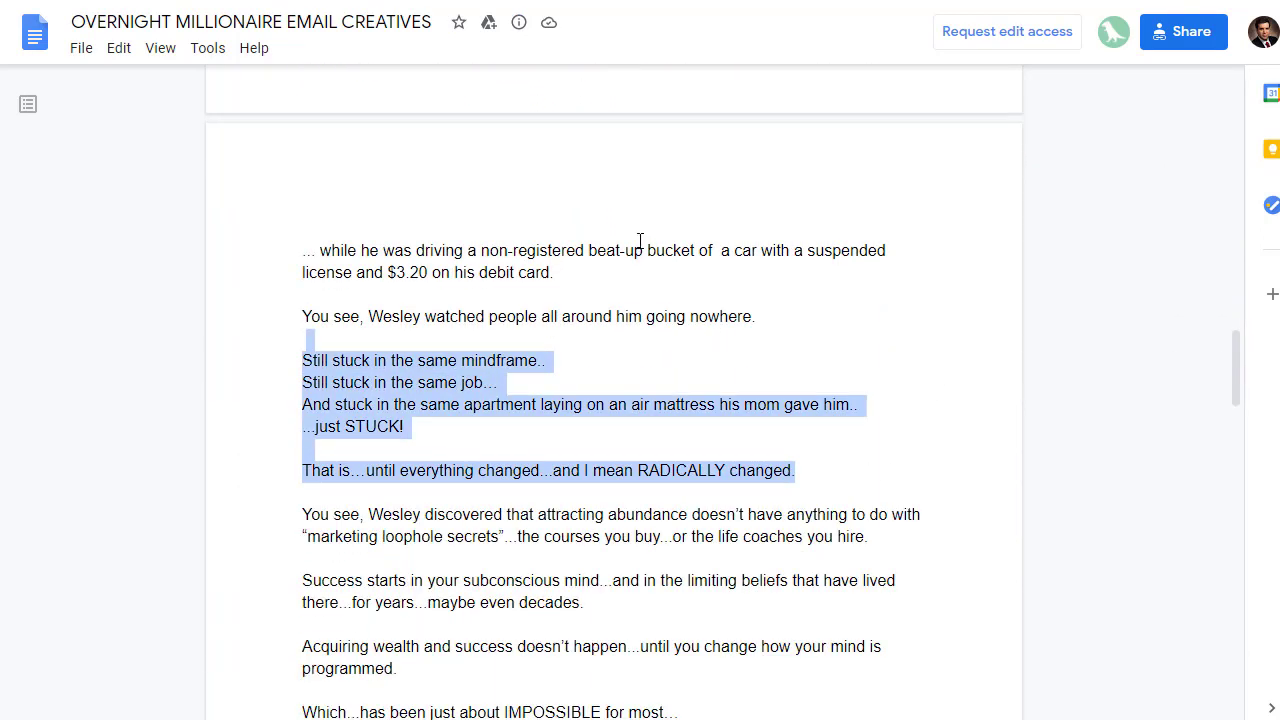
left_click_drag(640, 242, 303, 110)
right_click(323, 116)
left_click(400, 136)
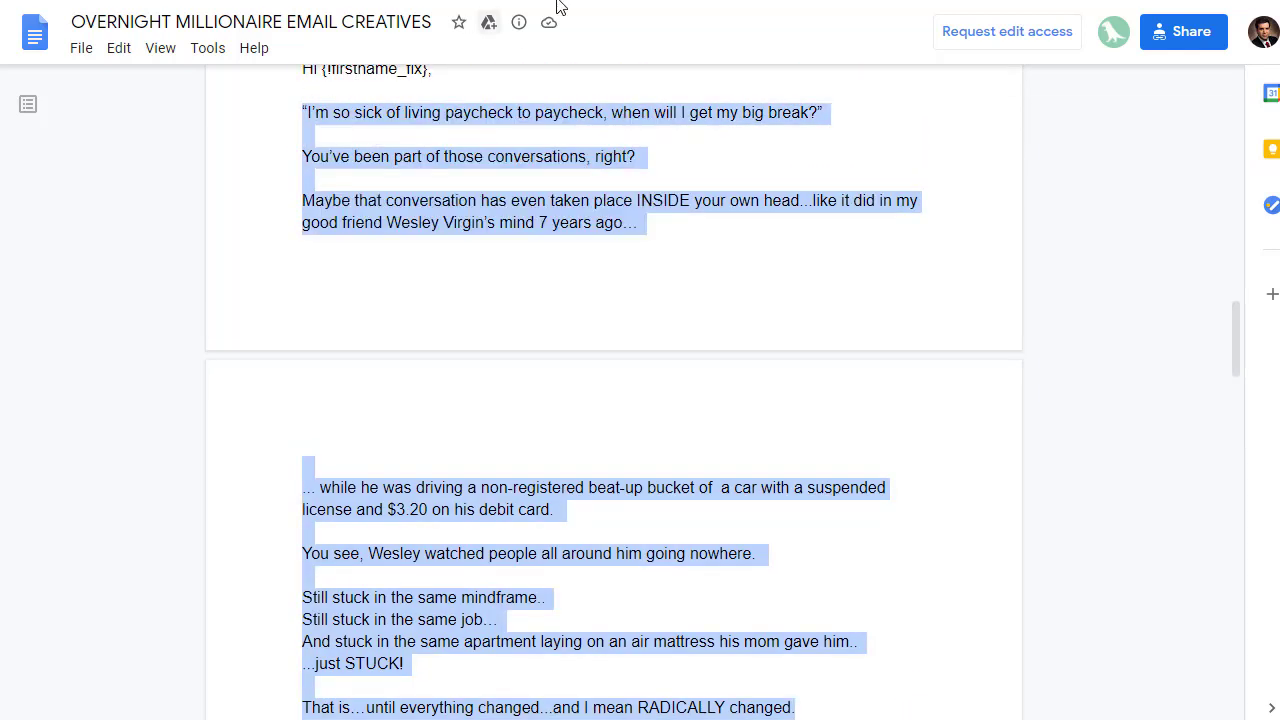
Paste the copied email text into the Kijiji ad description and return to its first line.
key("ctrl+Tab")
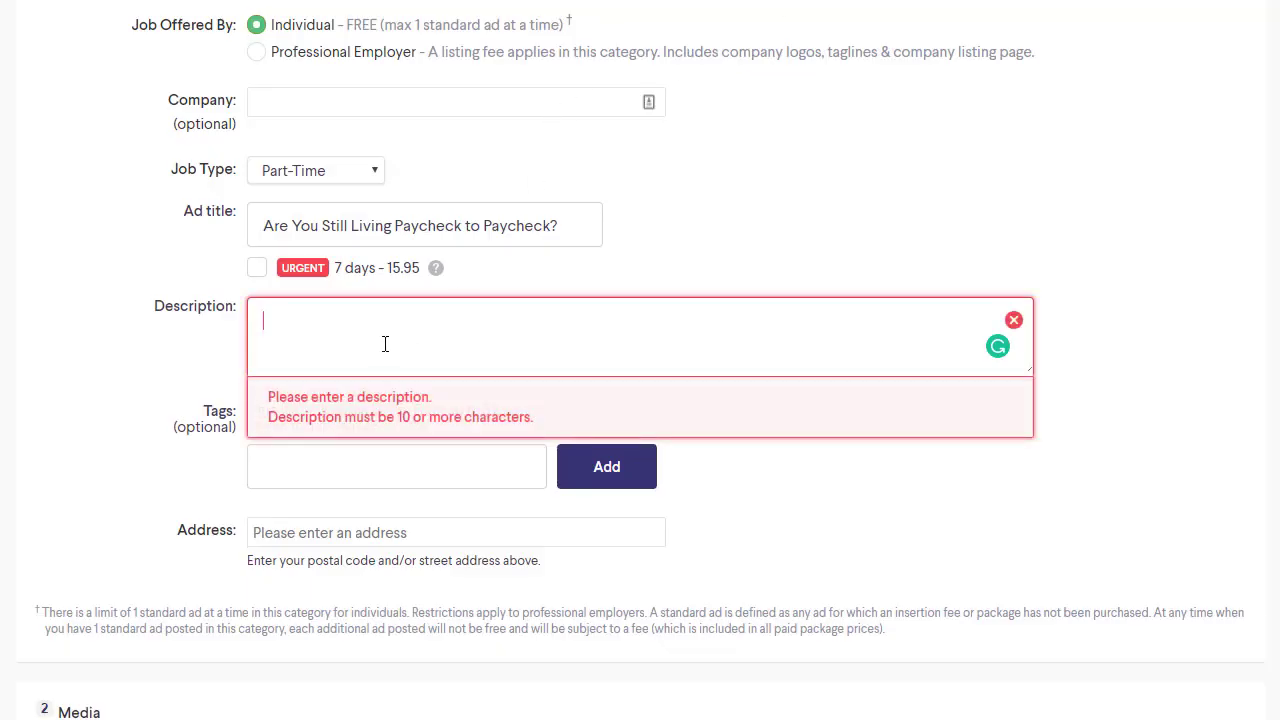
key("ctrl+v")
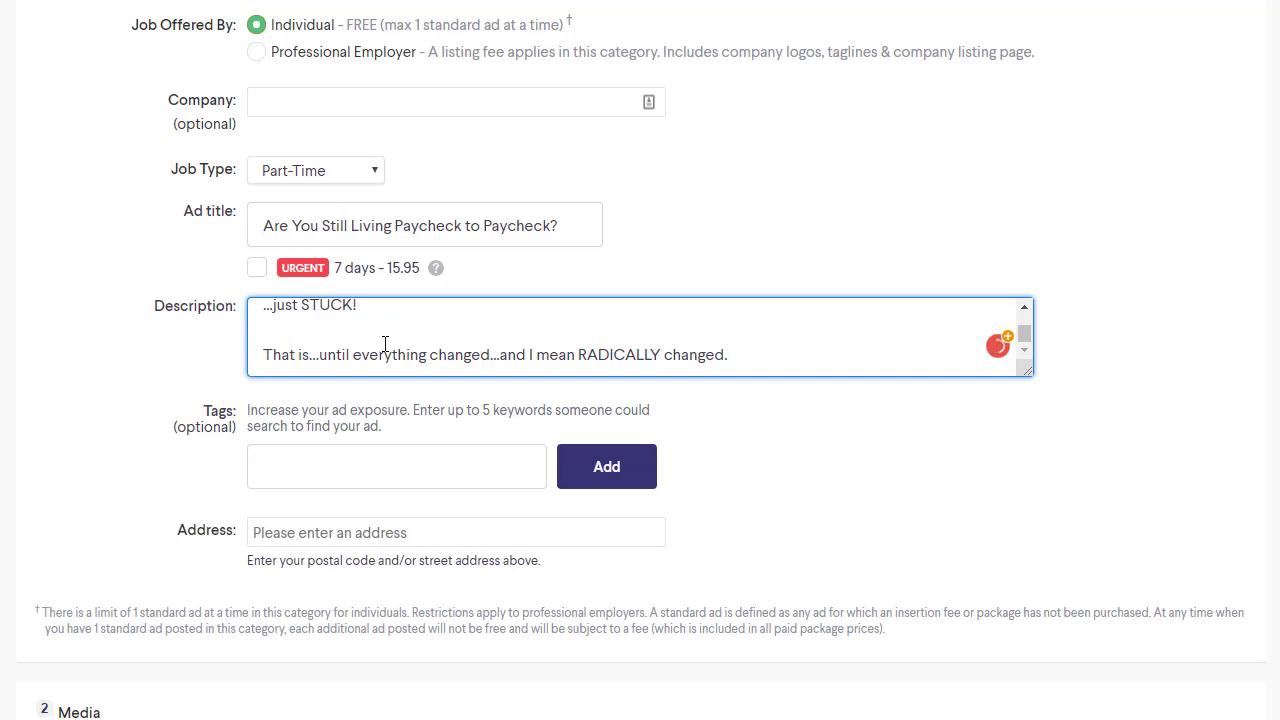
key("Up")
key("Up")
key("Up")
key("Up")
key("Up")
key("Up")
key("Up")
key("Up")
key("Up")
key("Up")
key("Up")
key("Up")
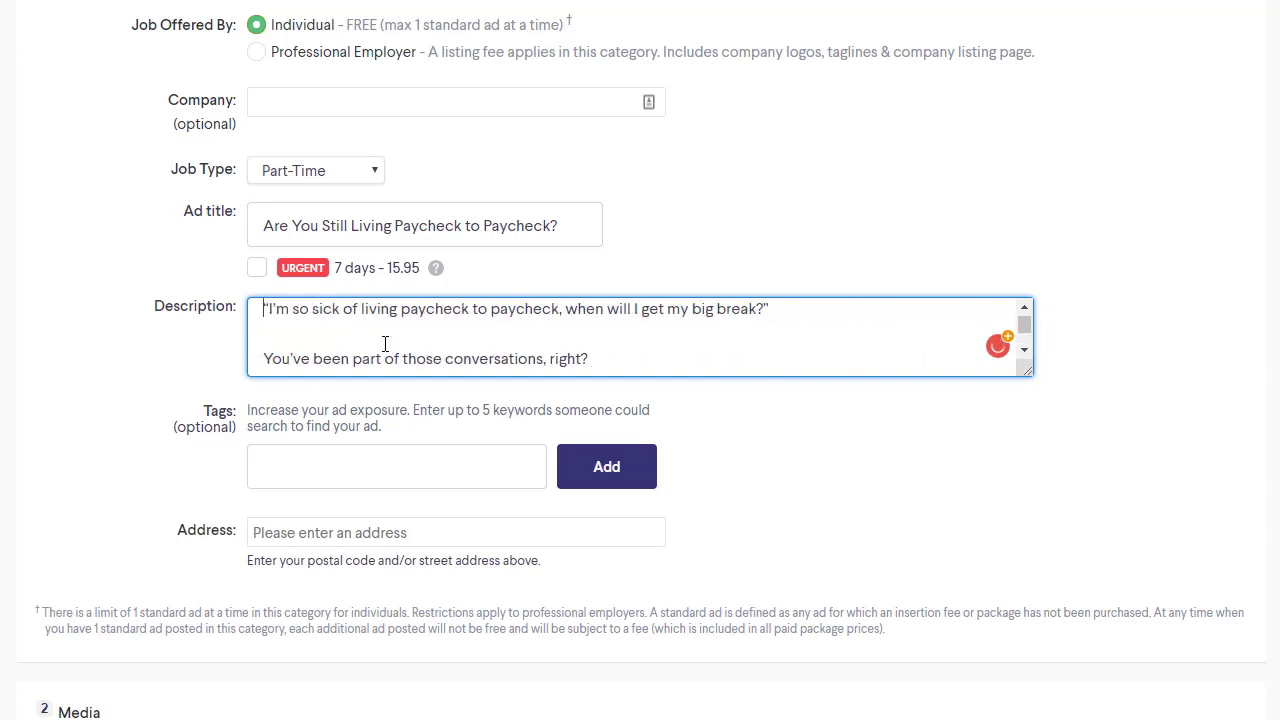
Remove the blank lines around "You've been part of those conversations, right?" and before "You see" in the description.
left_click(344, 331)
key("Delete")
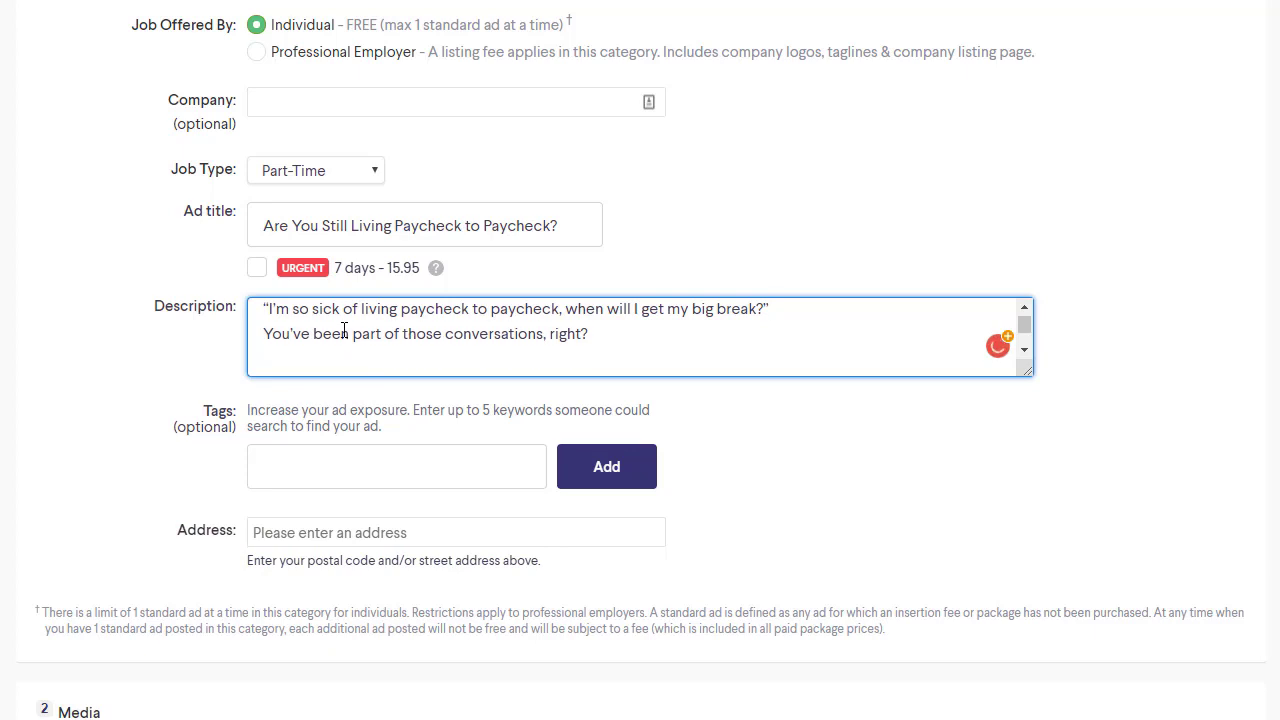
left_click(326, 357)
key("ctrl+v")
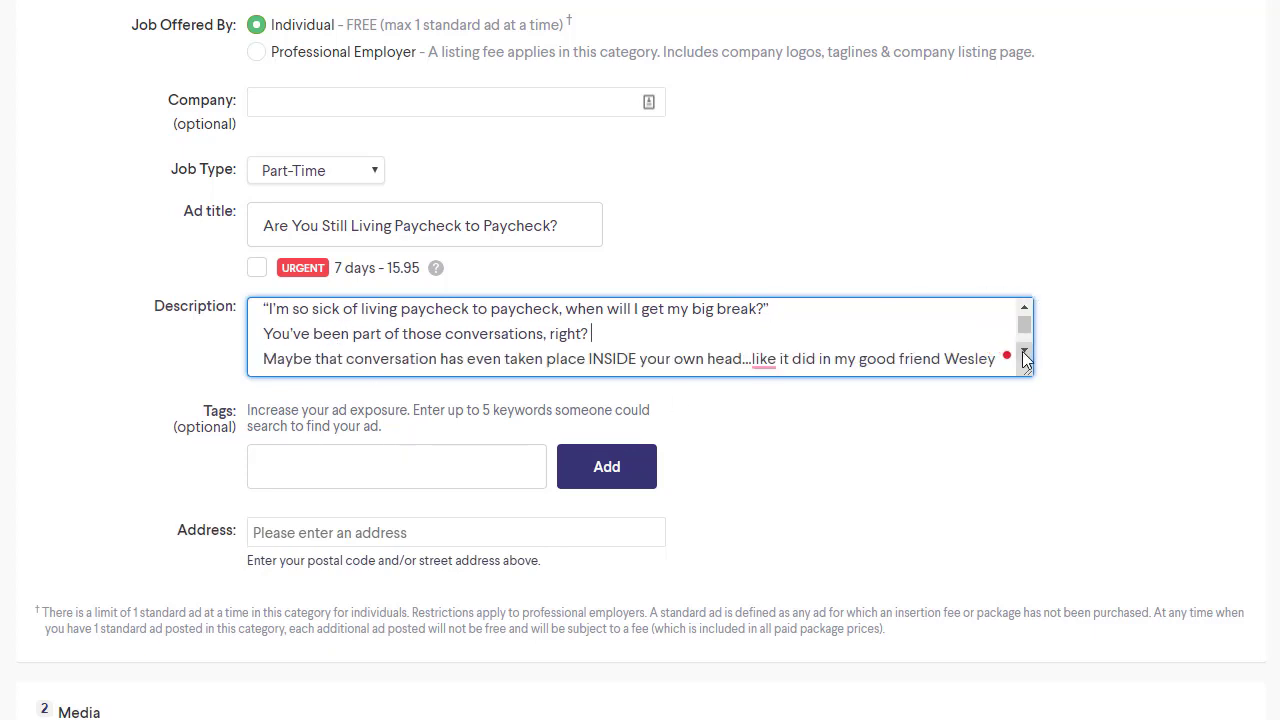
scroll(1024, 357, "down", 5)
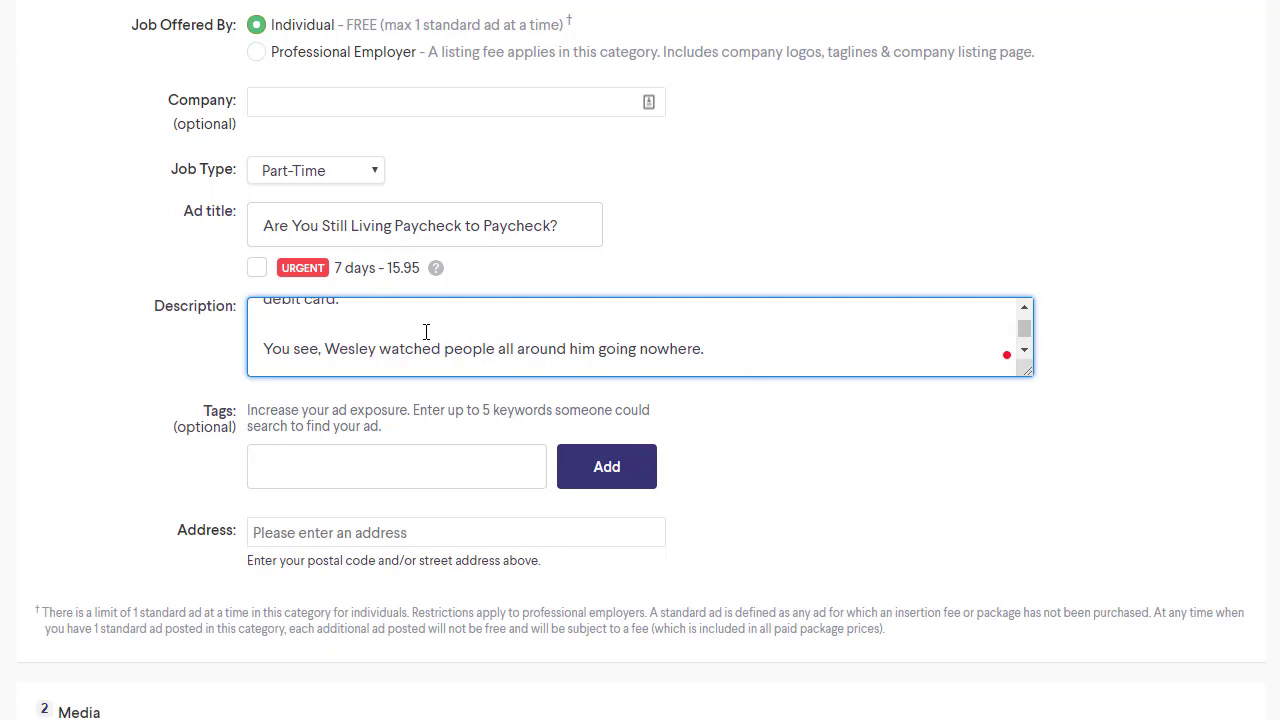
key("BackSpace")
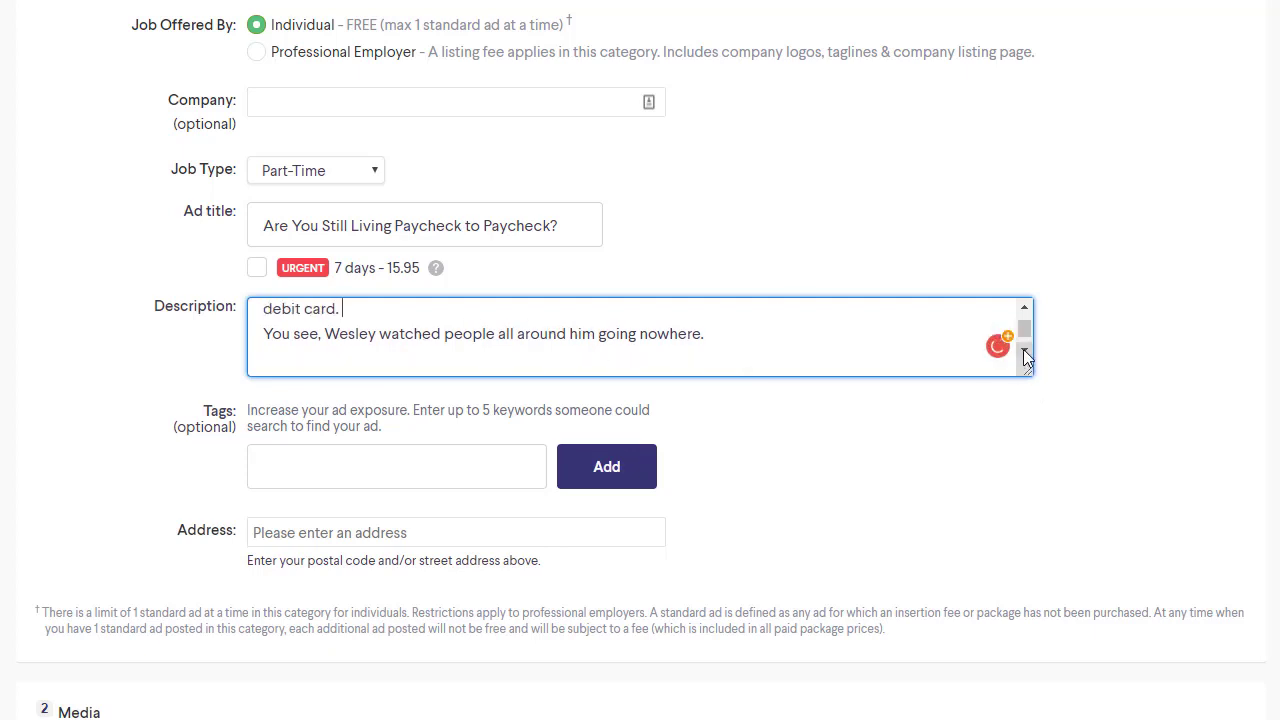
Add the closing line "Check out the full details right HERE>>>" after a blank line at the description's end, dismissing the Sticky Keys prompt.
scroll(1024, 352, "down", 2)
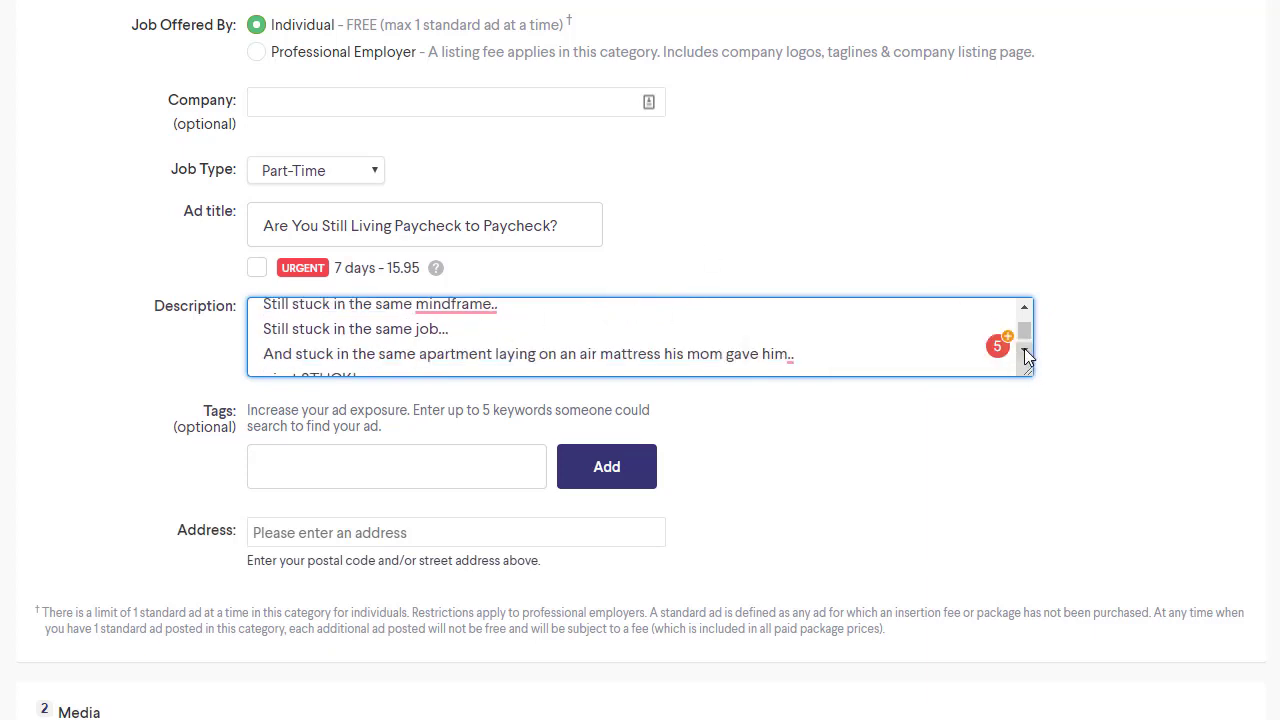
scroll(1026, 354, "down", 2)
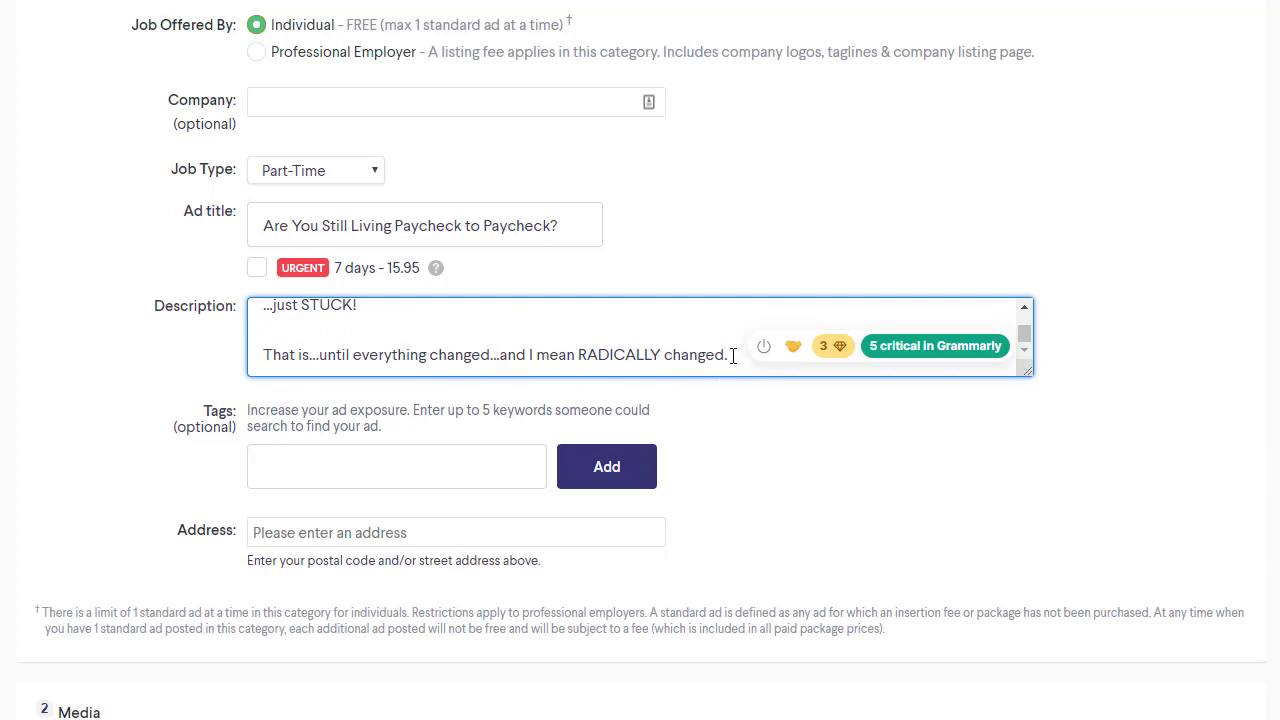
key("Return")
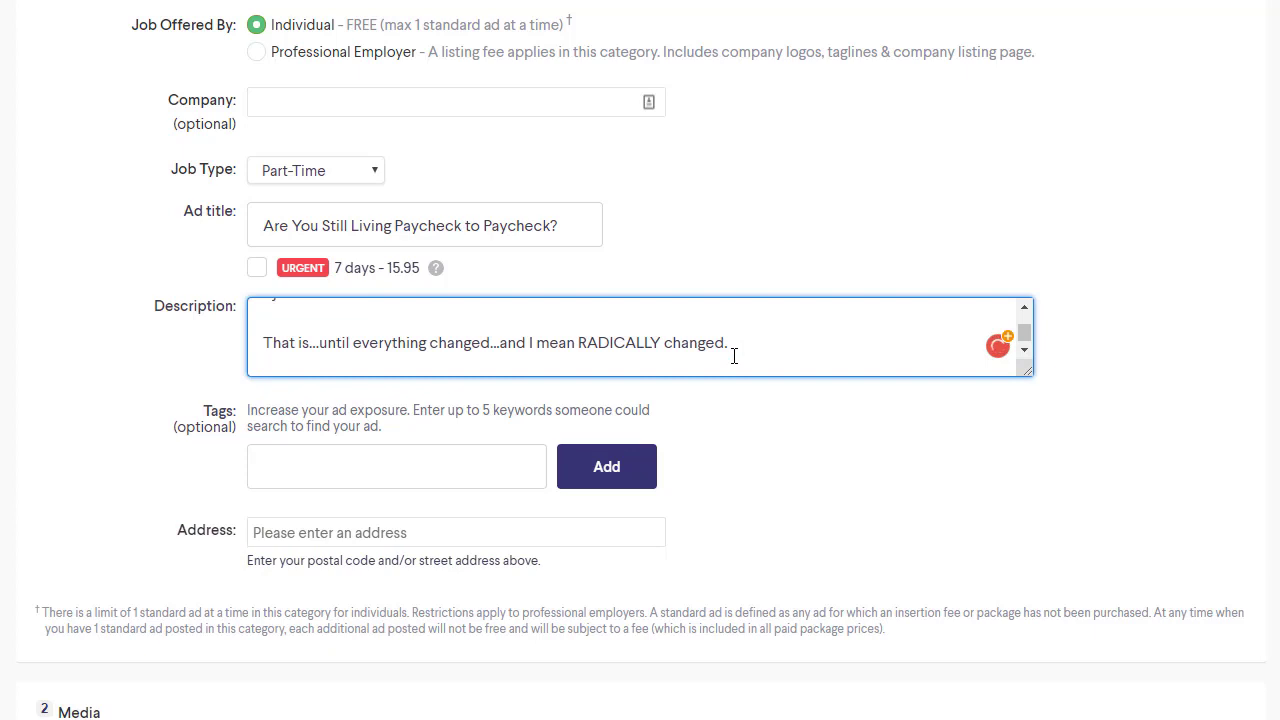
key("Return")
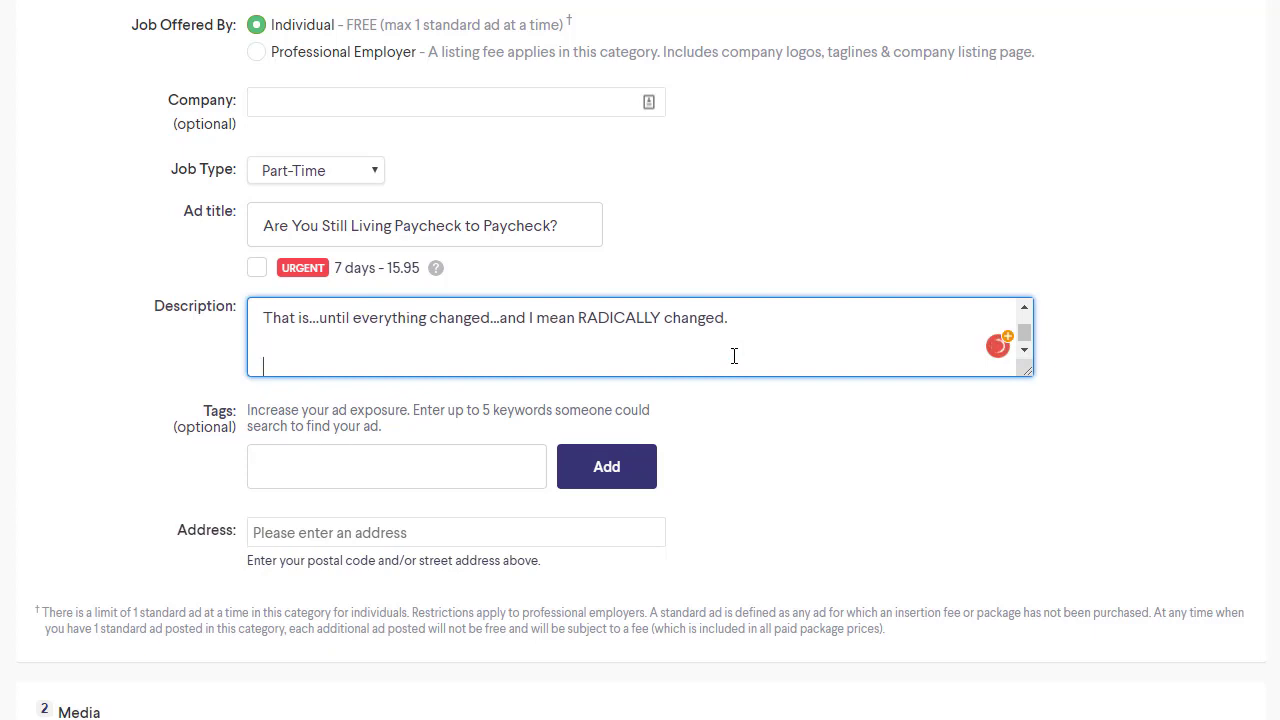
type("Check out the f")
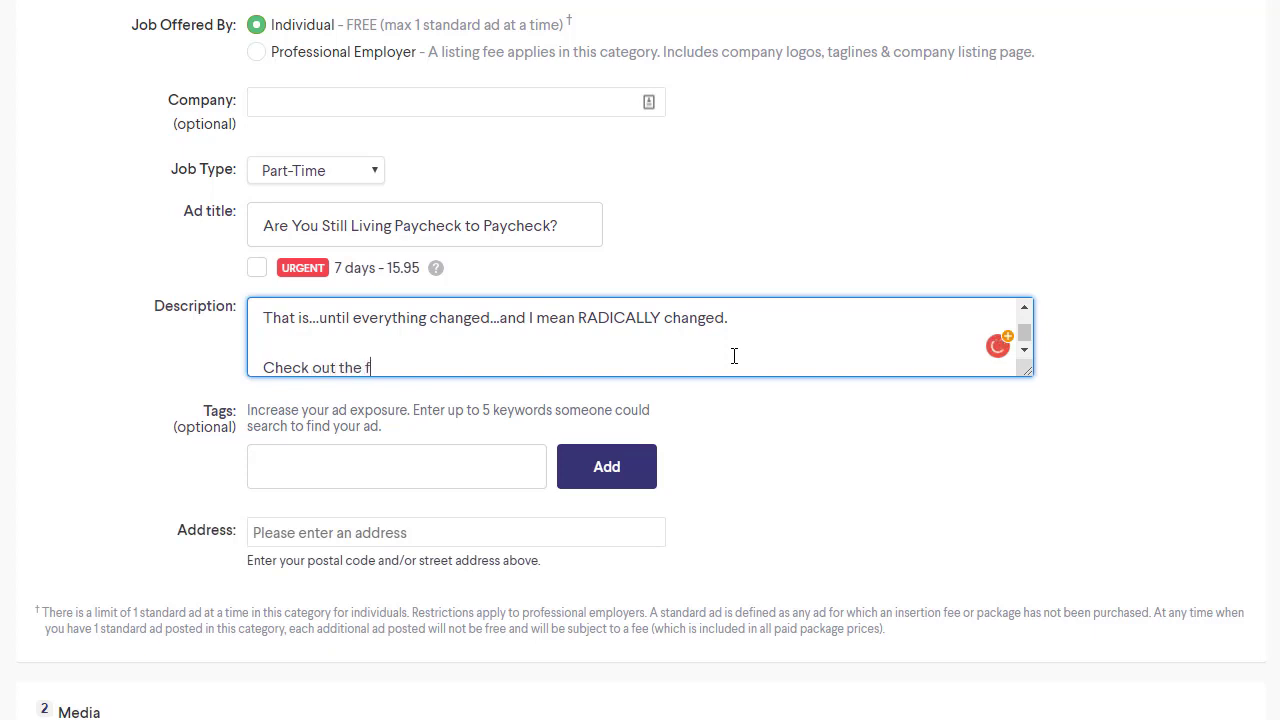
type("ull details right h")
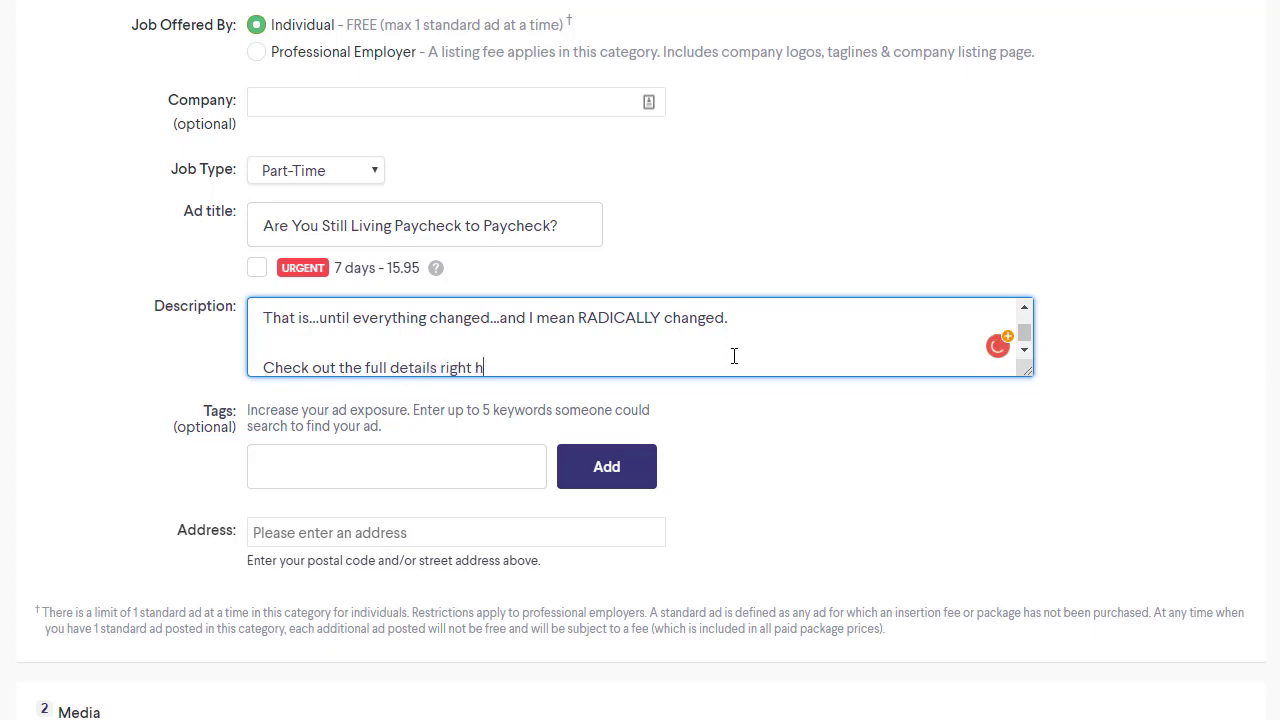
type("HERE")
type("»»")
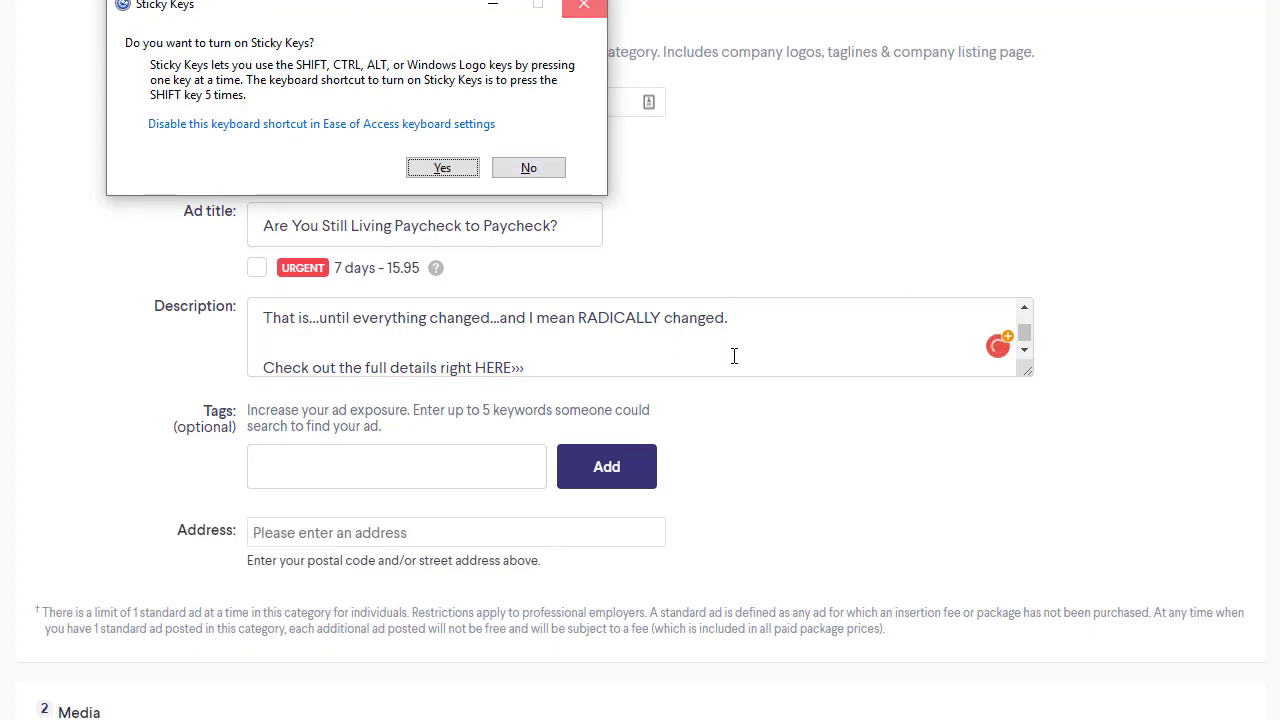
key("Escape")
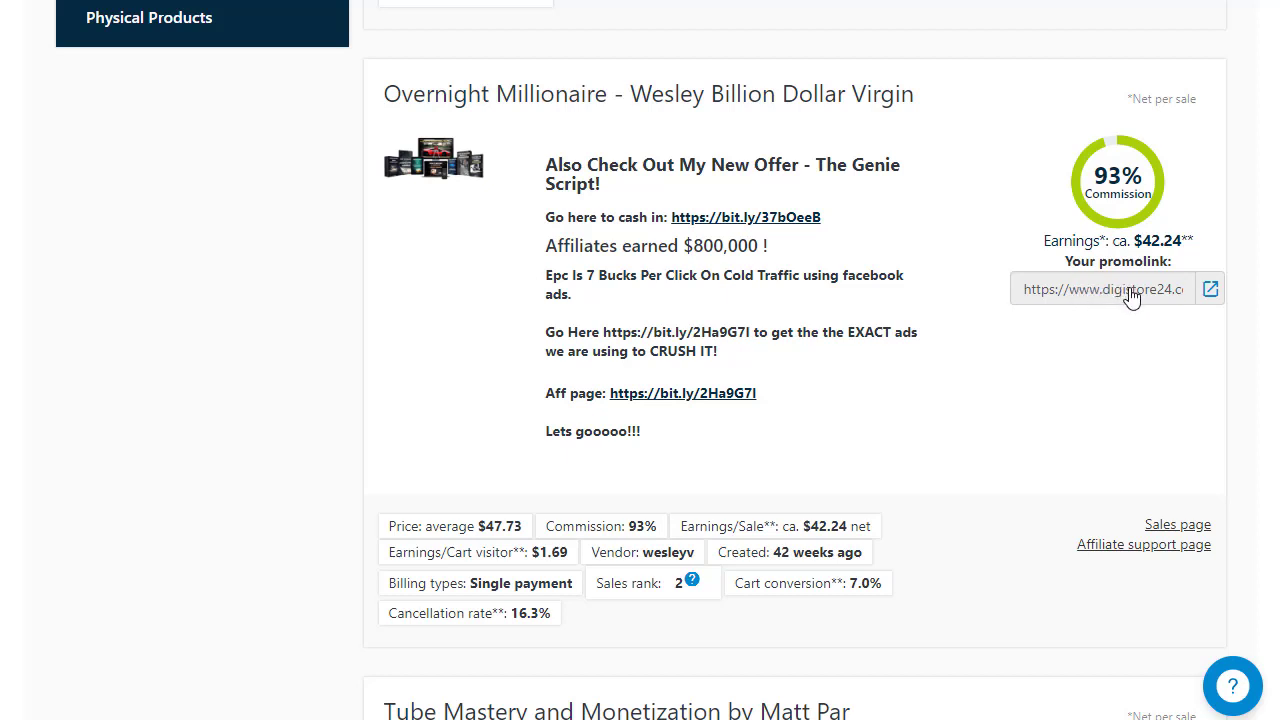
Switch to Digistore24 and copy the promolink of the Overnight Millionaire offer.
left_click(1131, 297)
right_click(1131, 297)
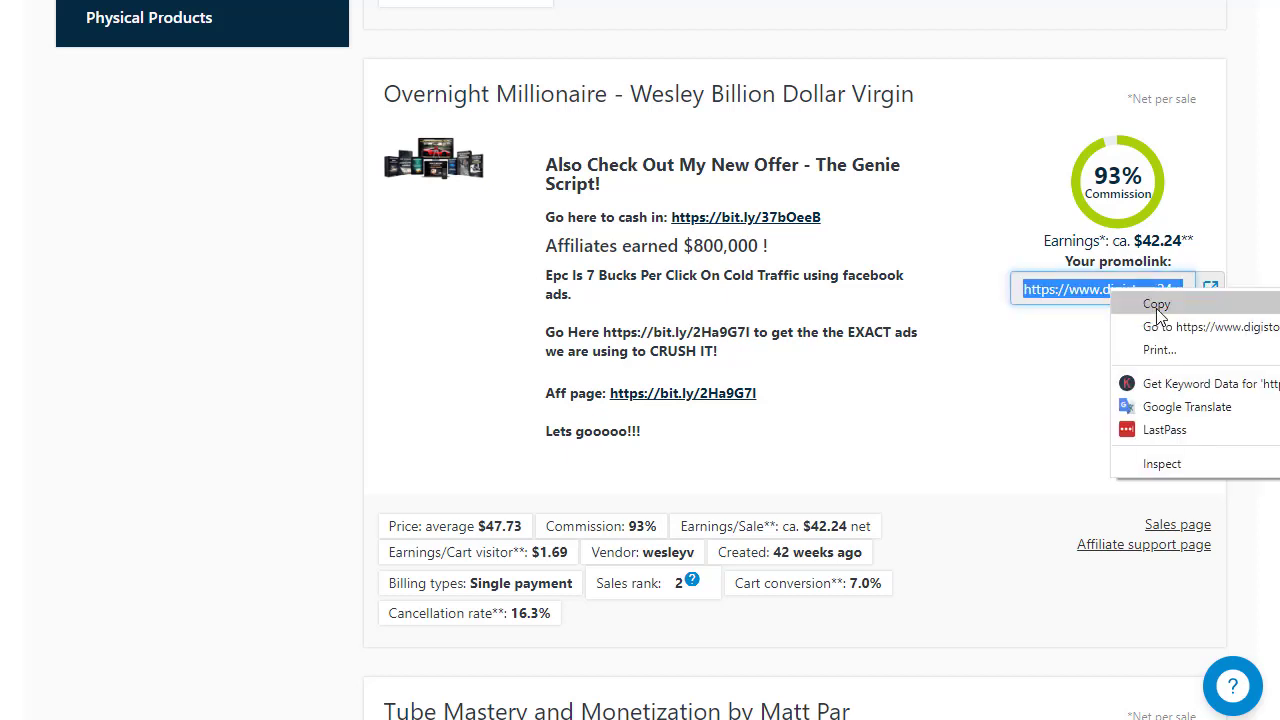
left_click(1157, 310)
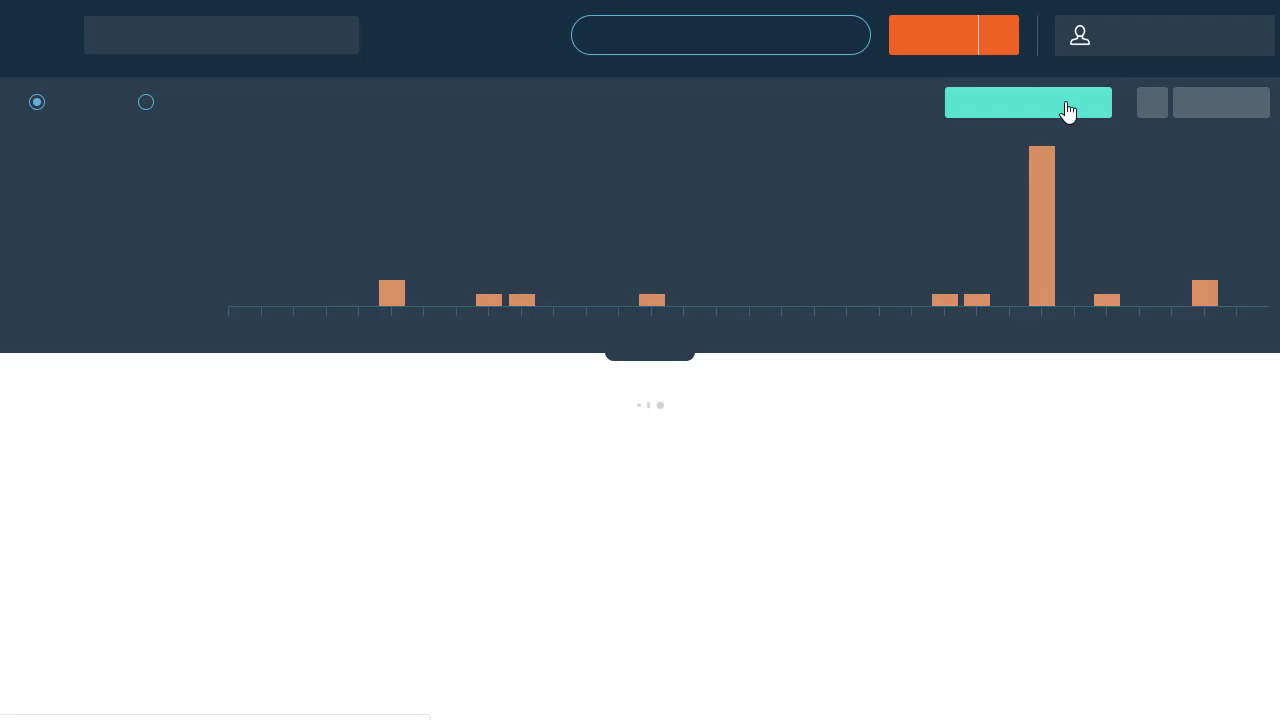
Create a Bitly short link from the copied promolink and paste it after "HERE>>>" in the Kijiji ad description.
left_click(926, 40)
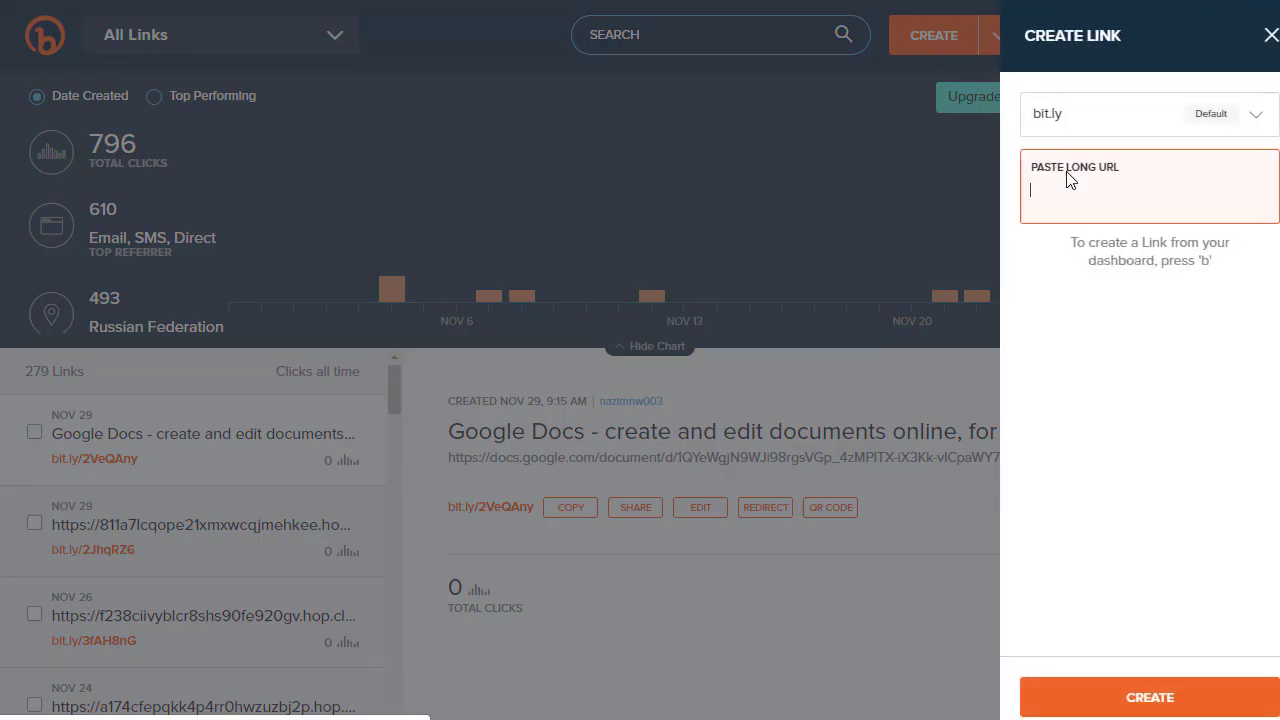
key("ctrl+v")
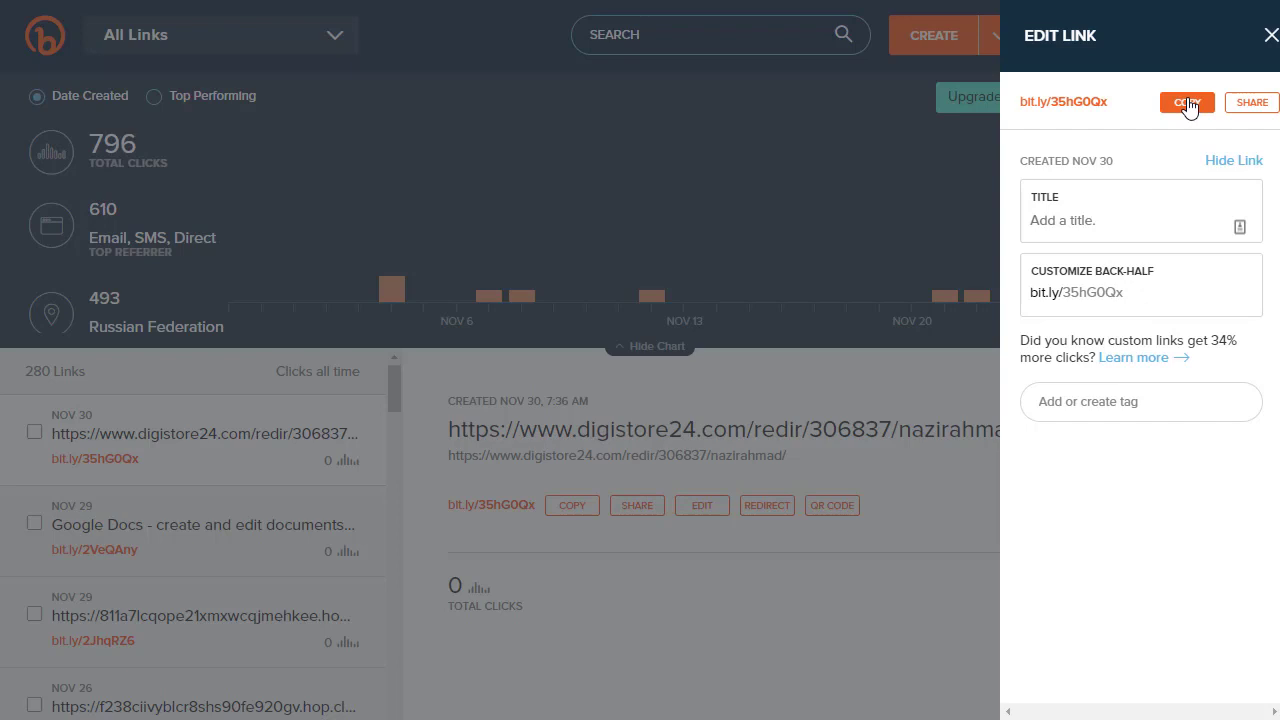
left_click(1187, 104)
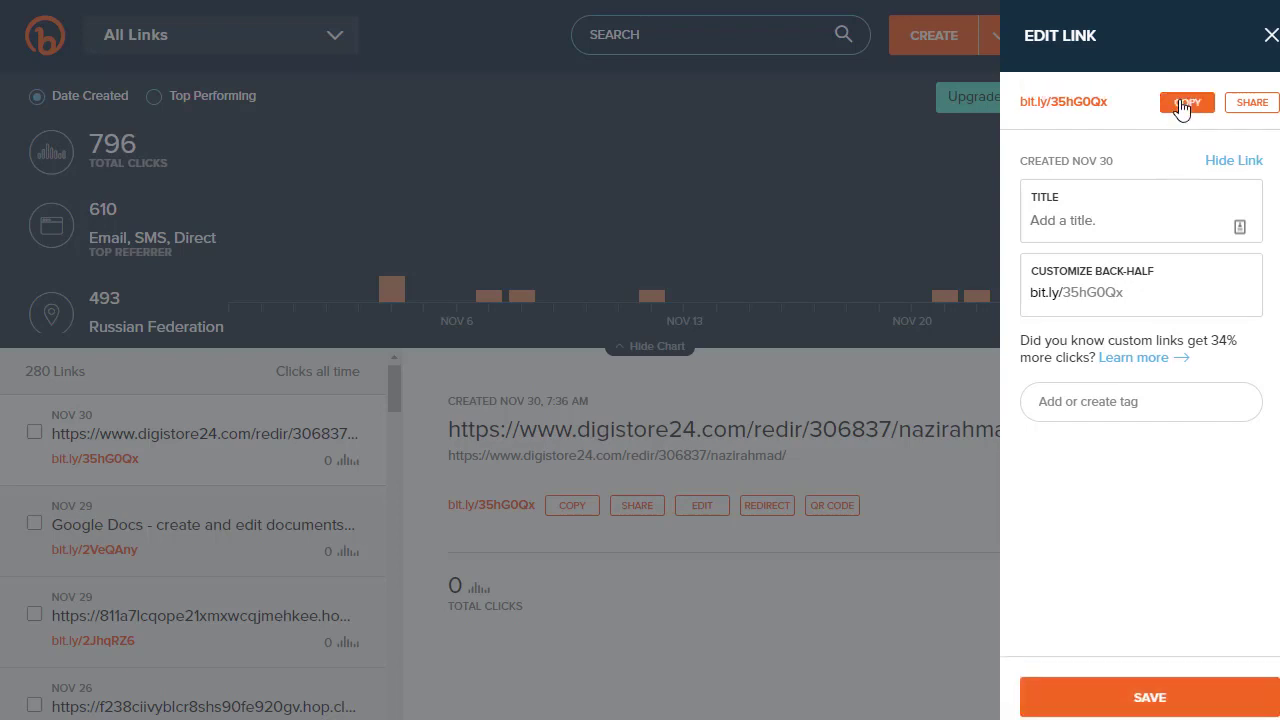
left_click(1185, 104)
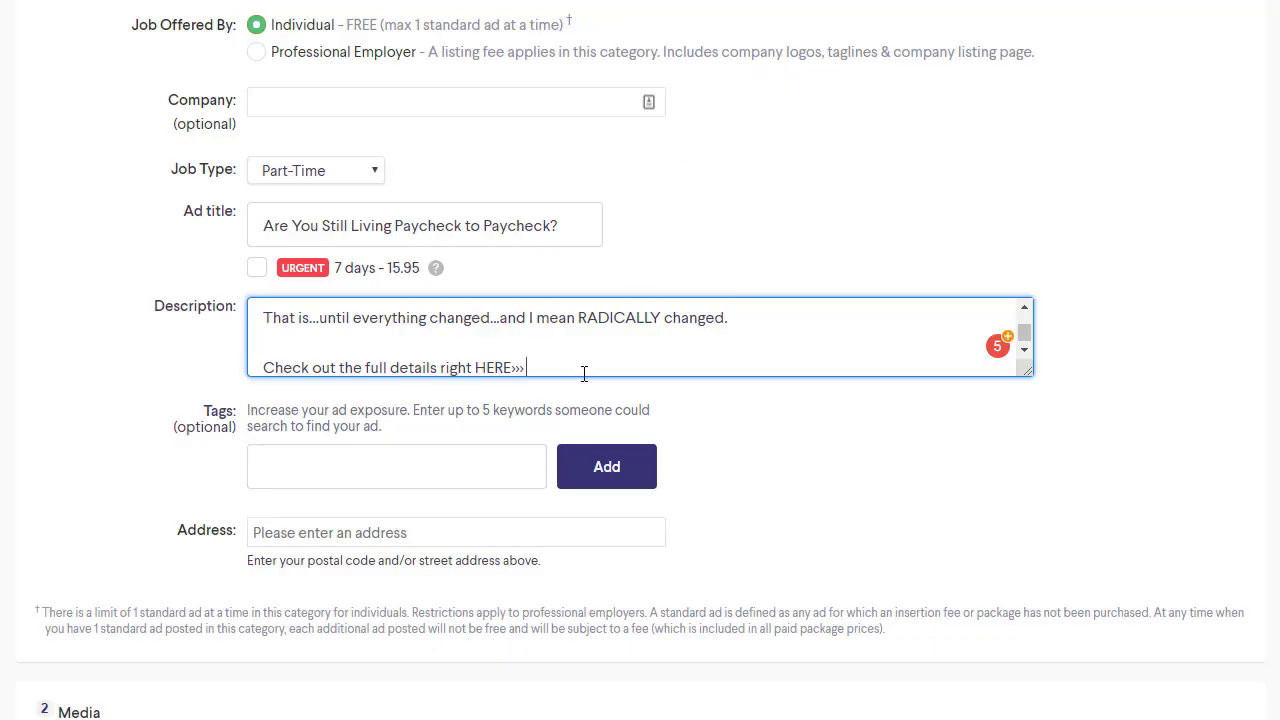
key("ctrl+v")
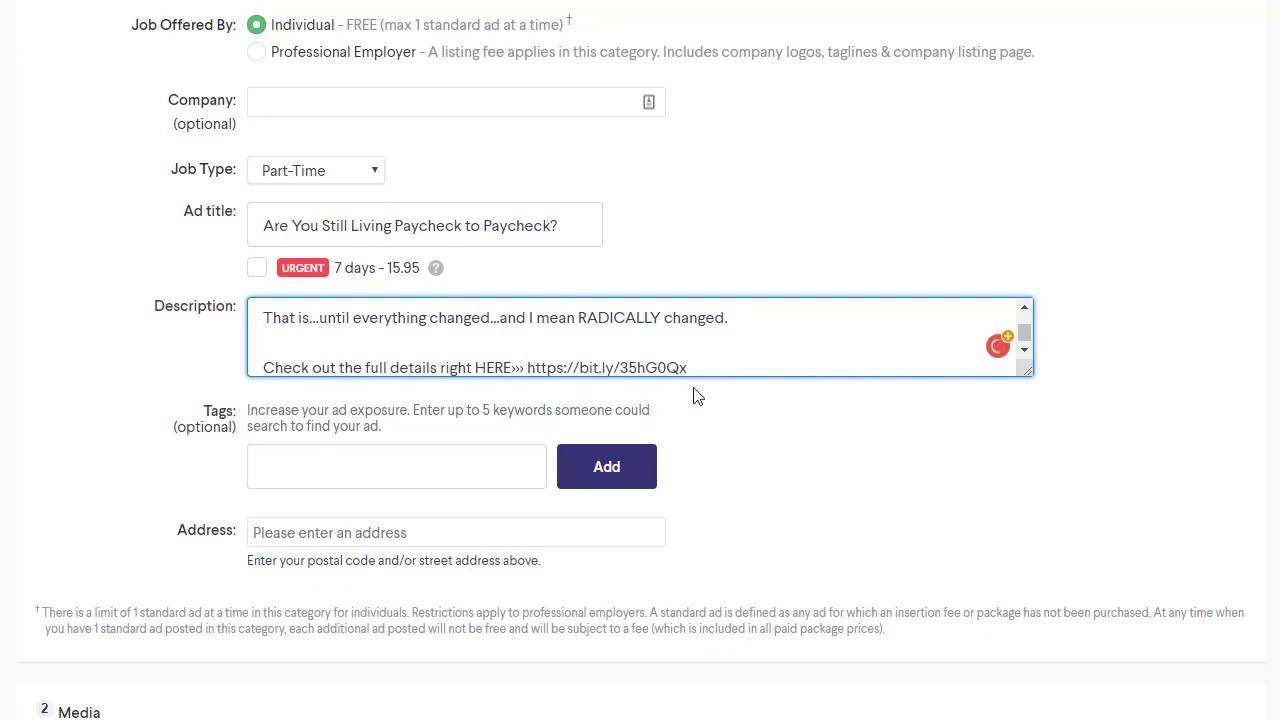
Add the tags "part time jobs", "make money online" and "how to make money online" to the ad.
left_click(317, 470)
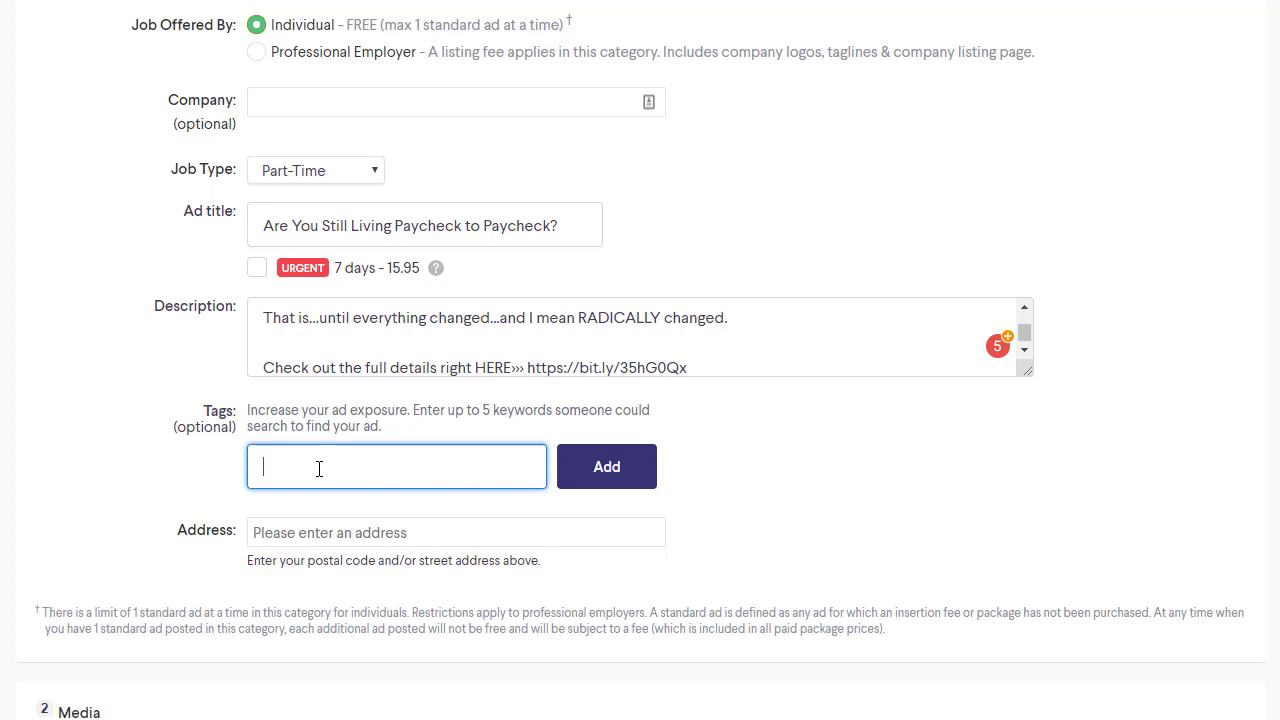
type("part time jobs")
key("Return")
type("make")
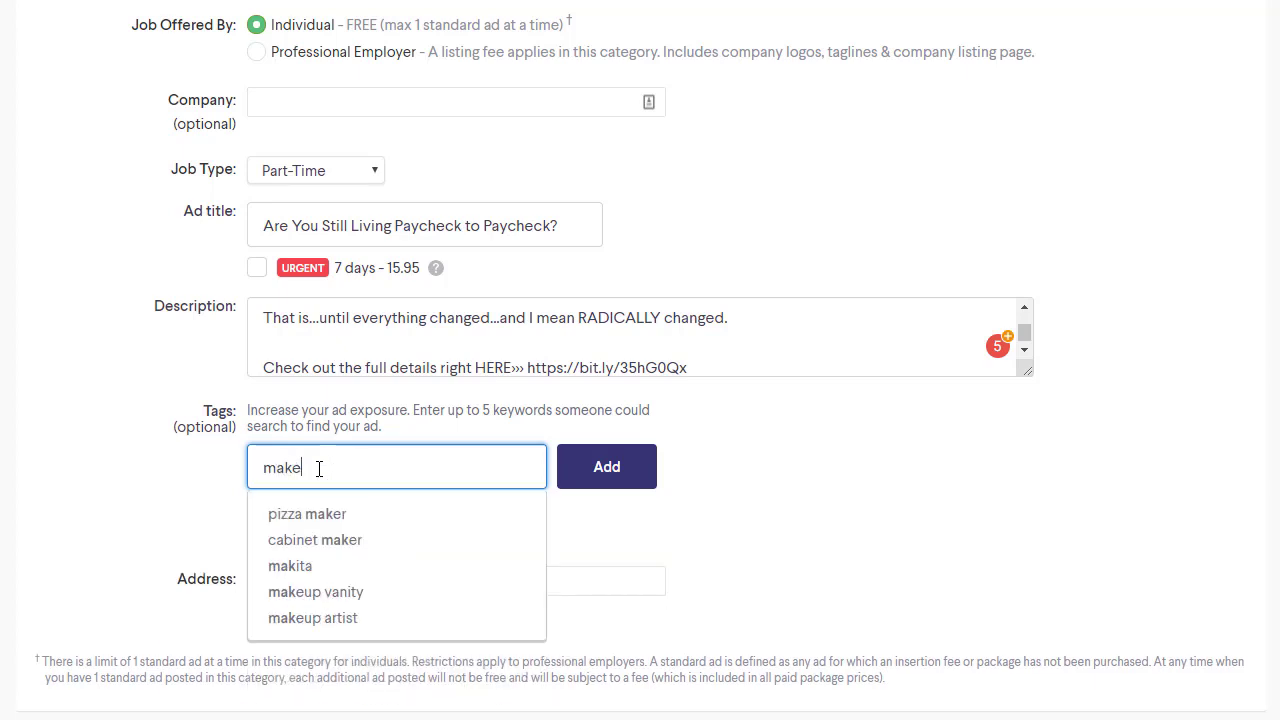
type(" money online")
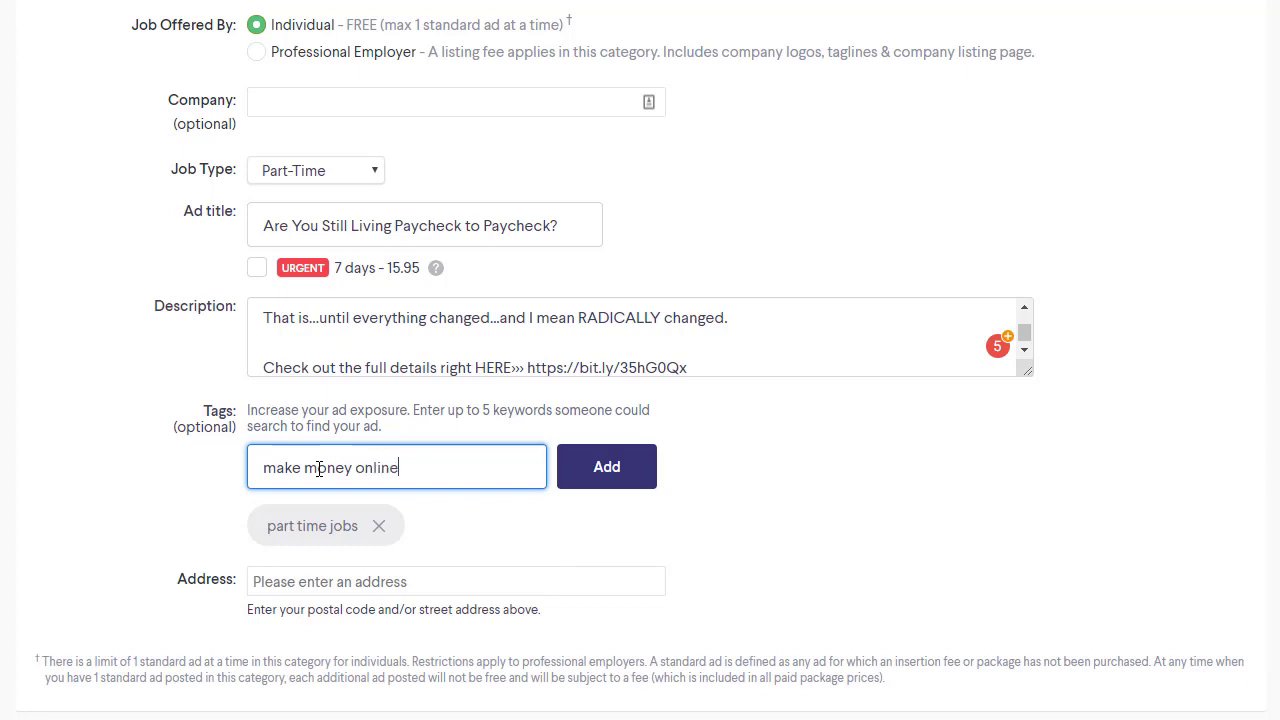
key("Return")
type("ho")
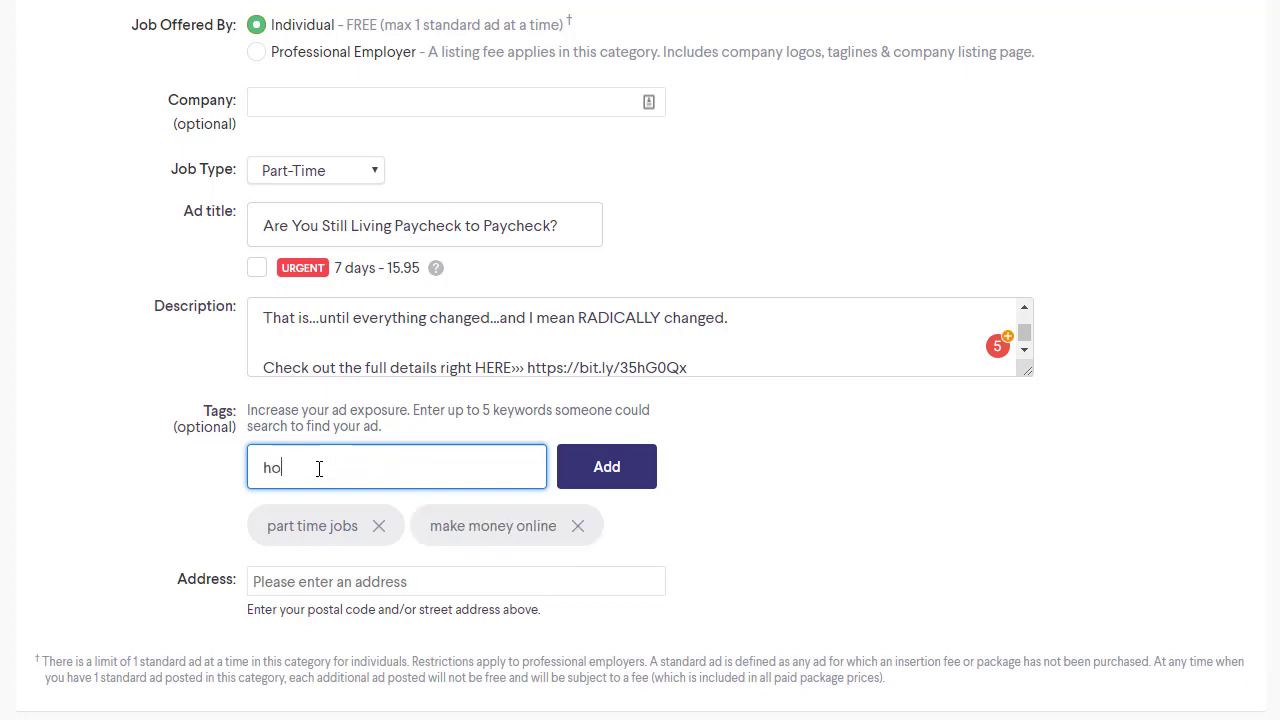
type("w to make money onl")
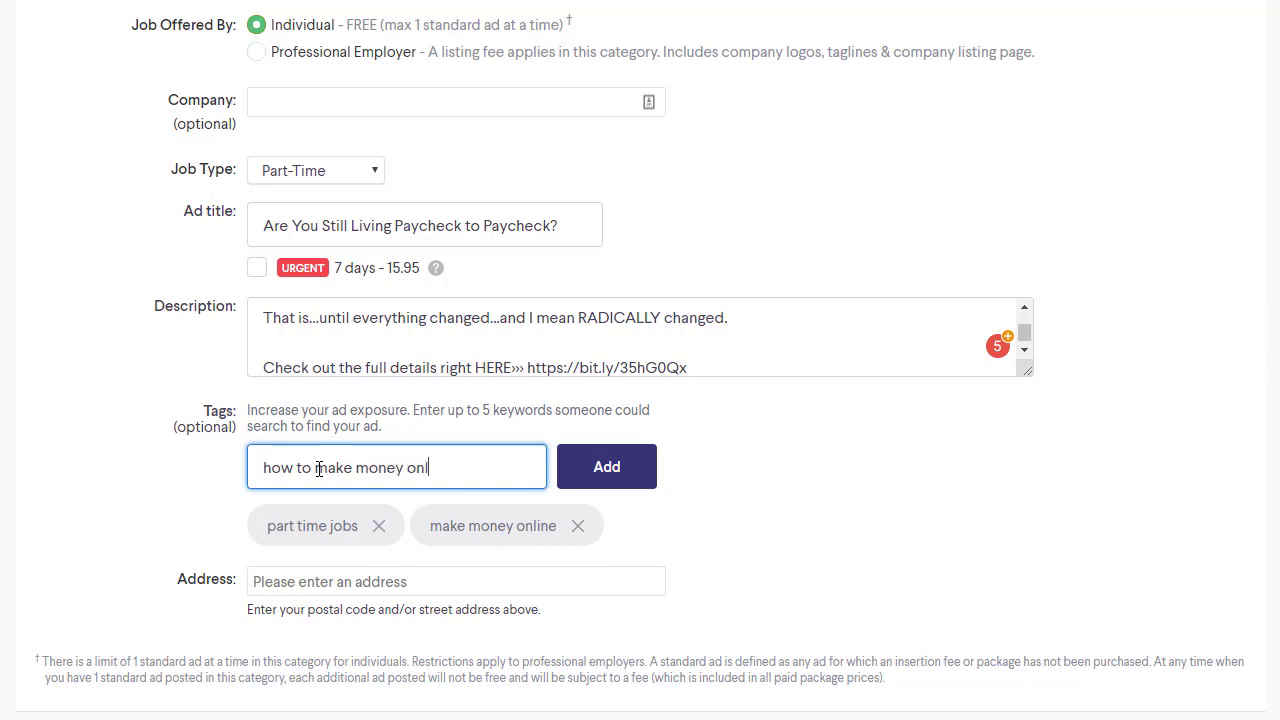
type("ine")
key("Return")
Add the tags "work from home" and "work from home jobs" to the ad.
type("wo")
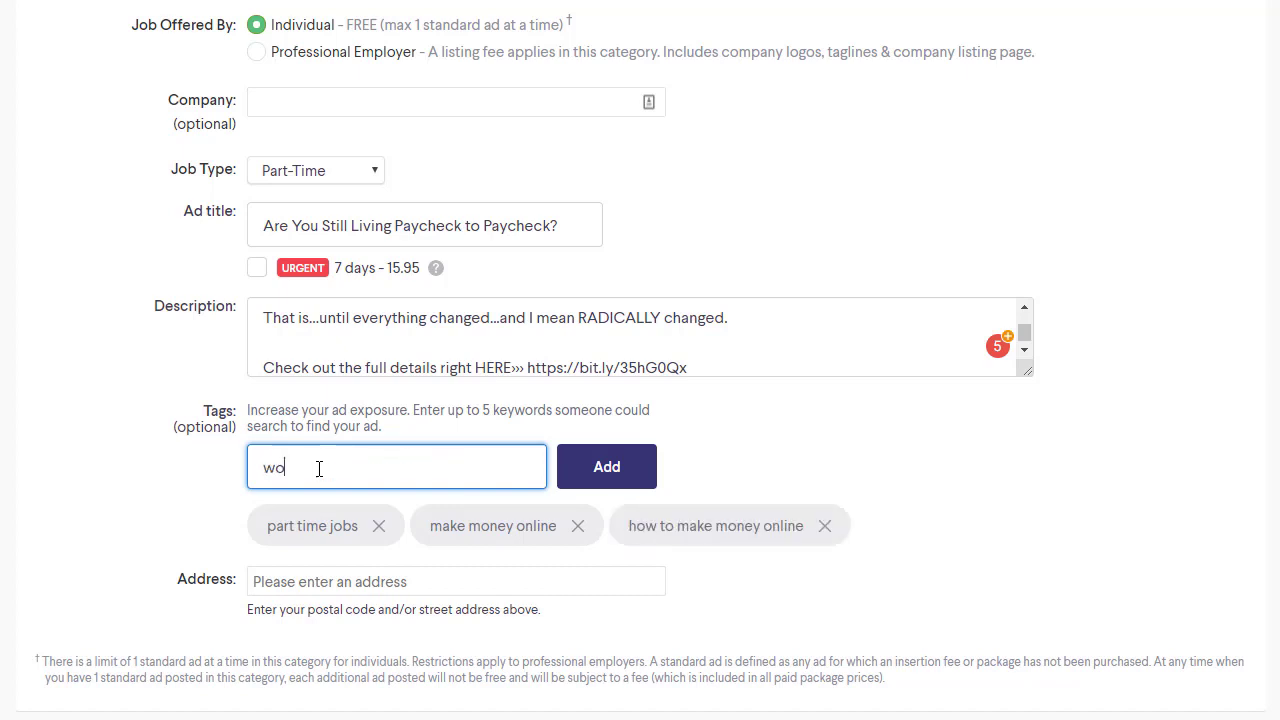
type("rk from home")
key("Return")
type("work ")
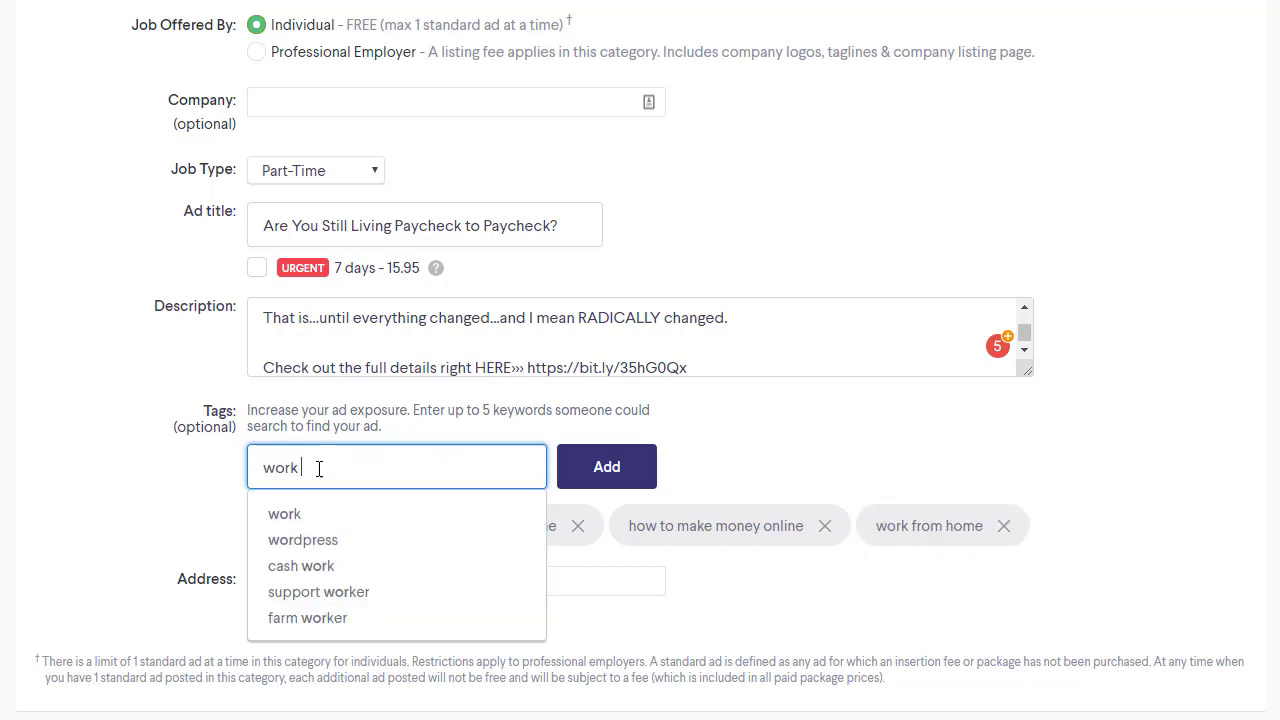
type("from home j")
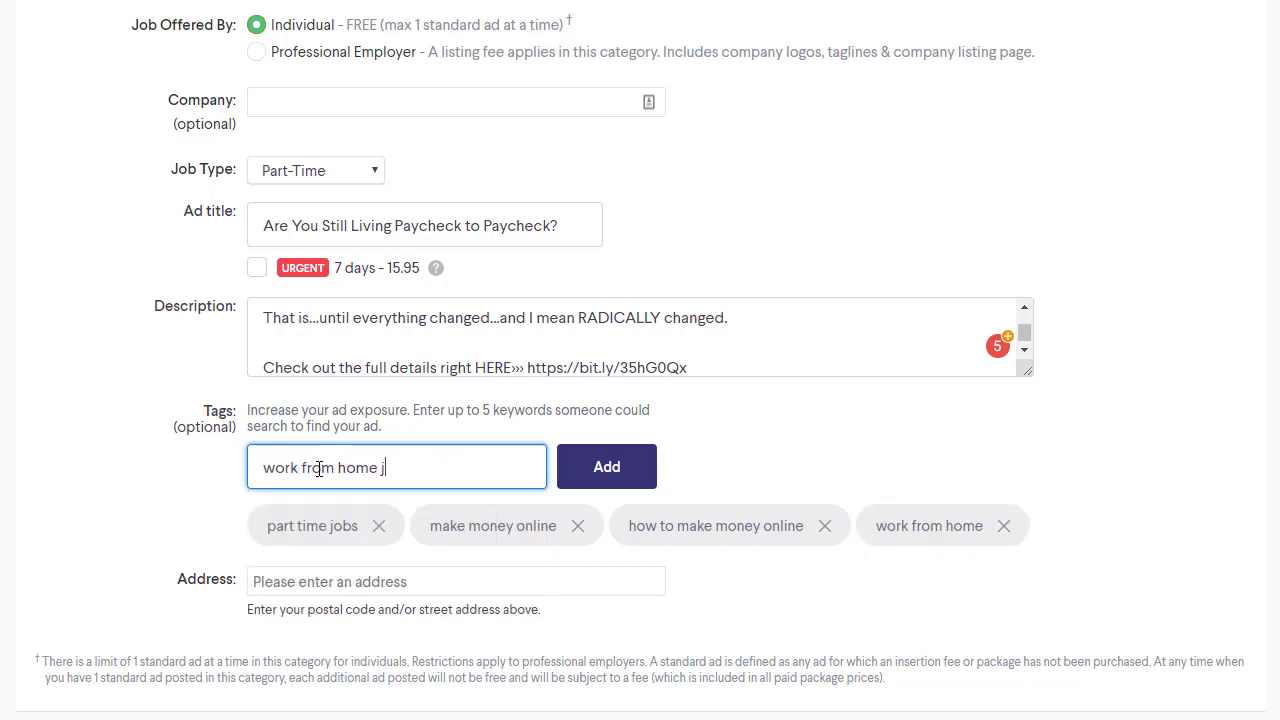
type("obs")
key("Return")
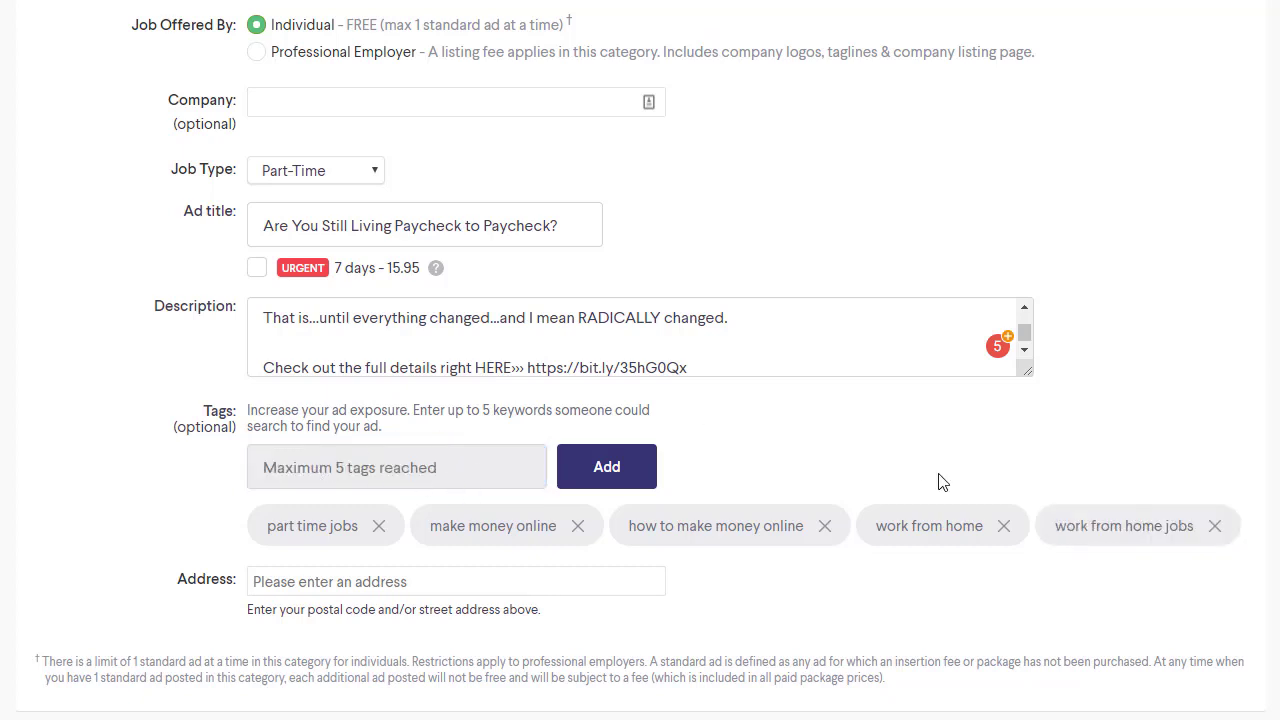
Search the web in a new tab for "calgary postal code" to find an address for the ad.
scroll(505, 238, "down", 4)
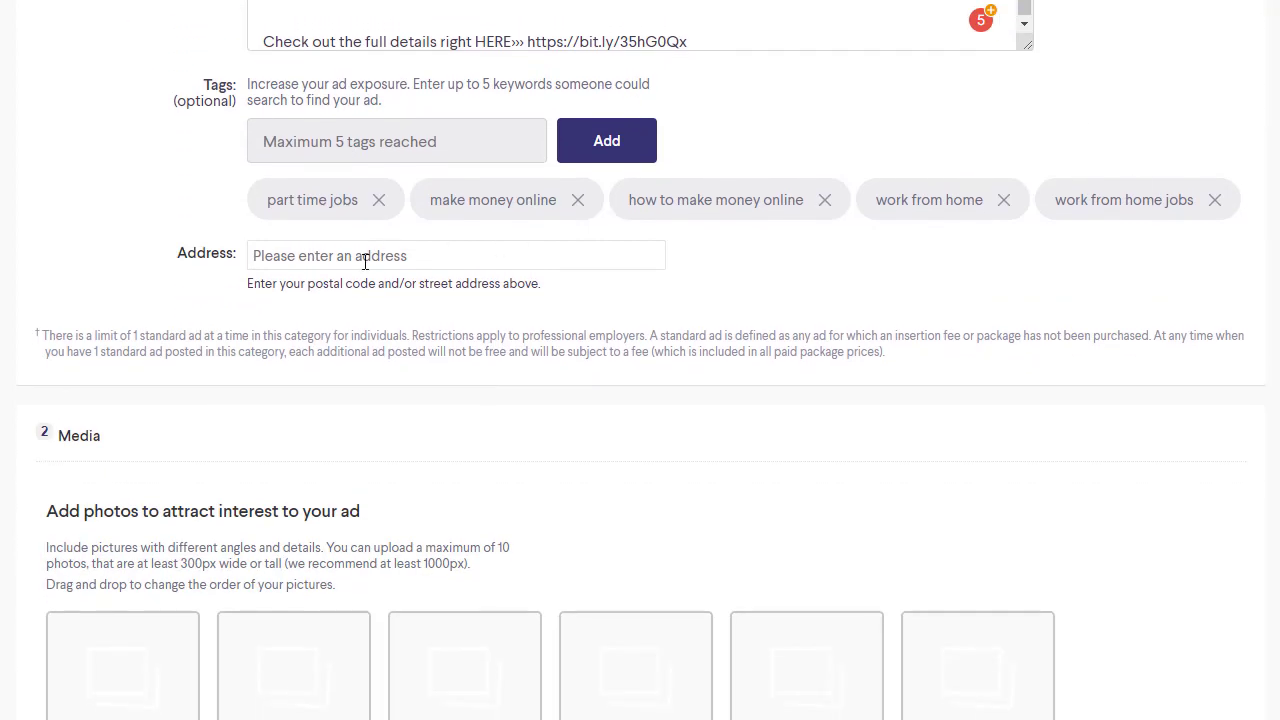
left_click(365, 259)
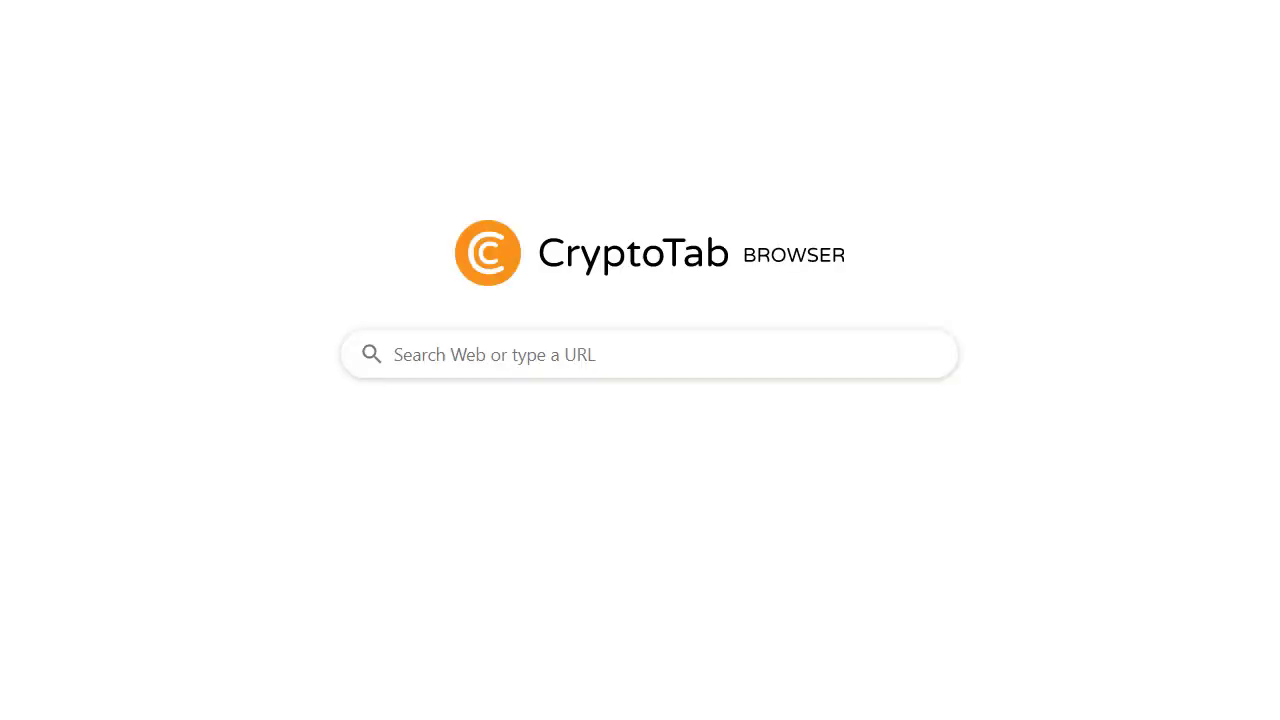
type("g")
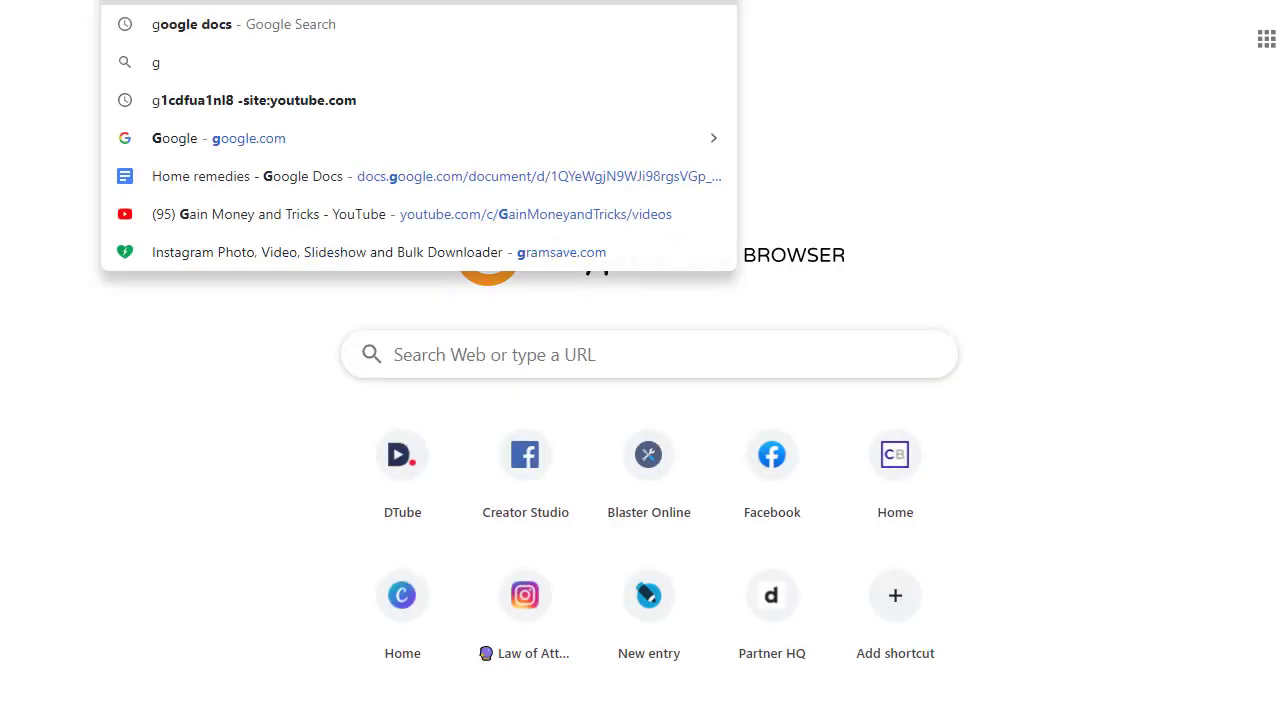
key("Return")
type("calgary")
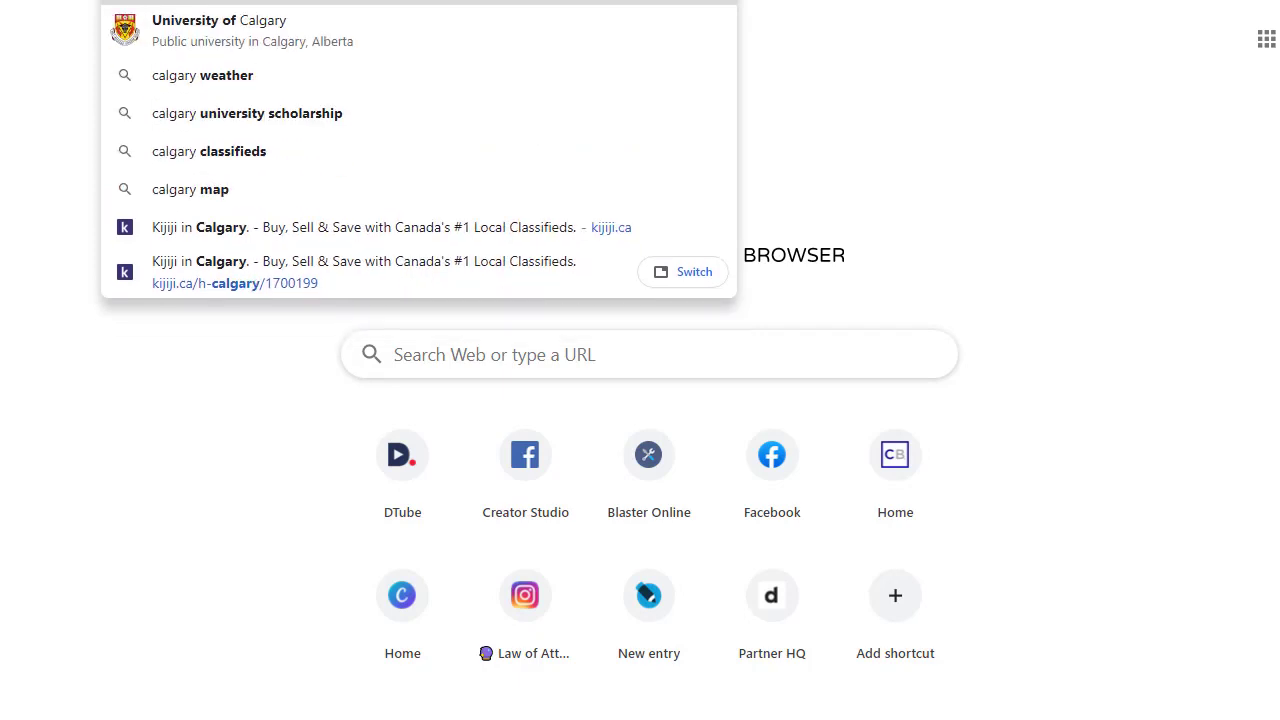
type(" postl")
key("BackSpace")
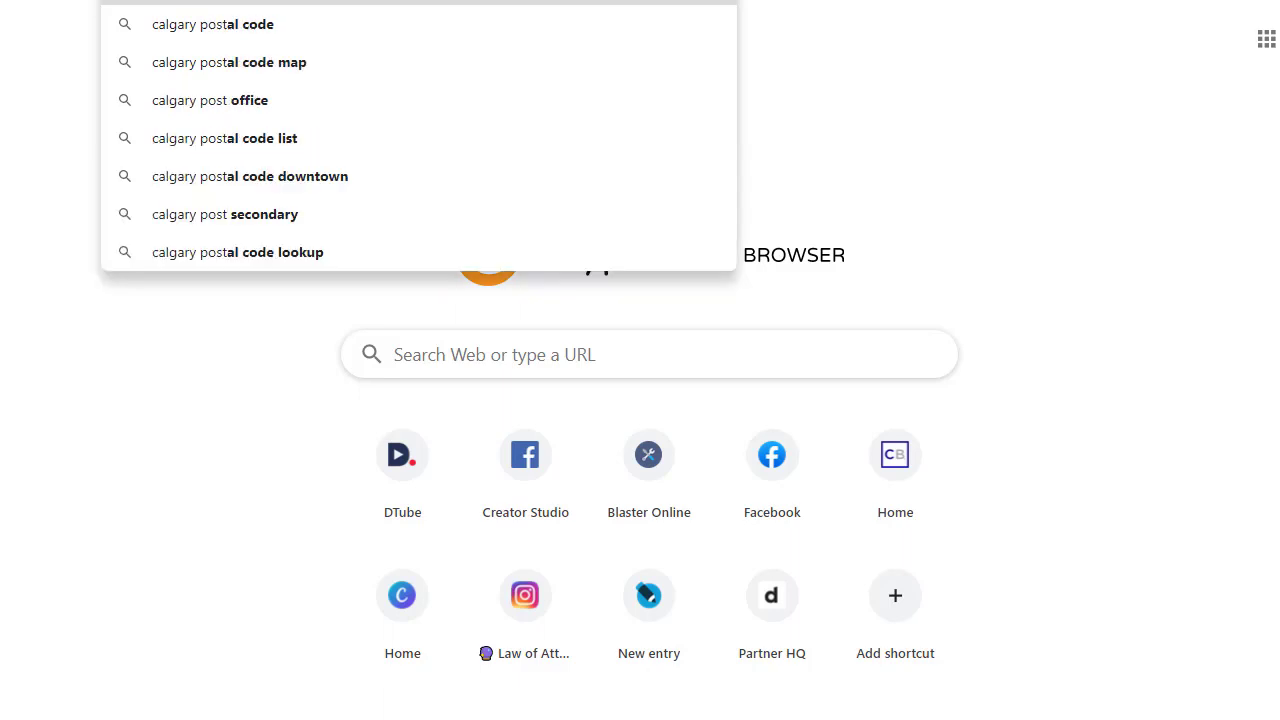
type("al code")
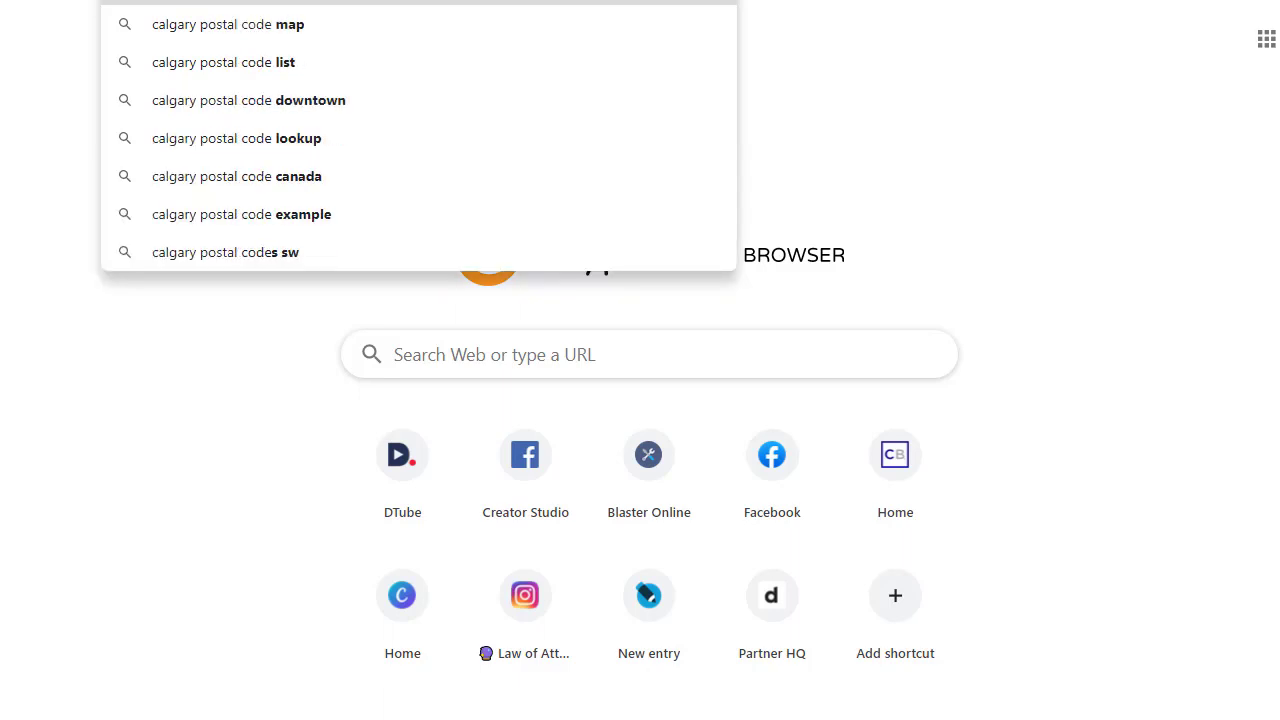
key("Return")
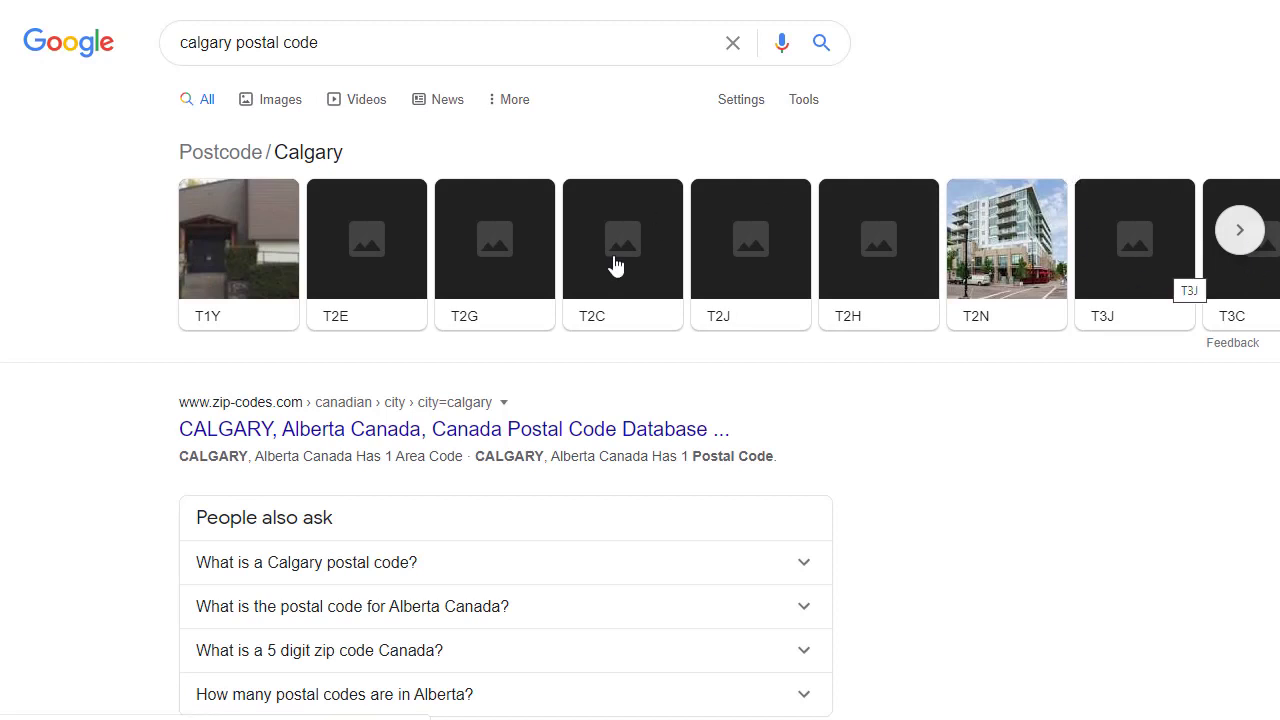
Look up the T1Y postcode and copy the street number of the address in the totallyCalgary search result.
left_click(250, 297)
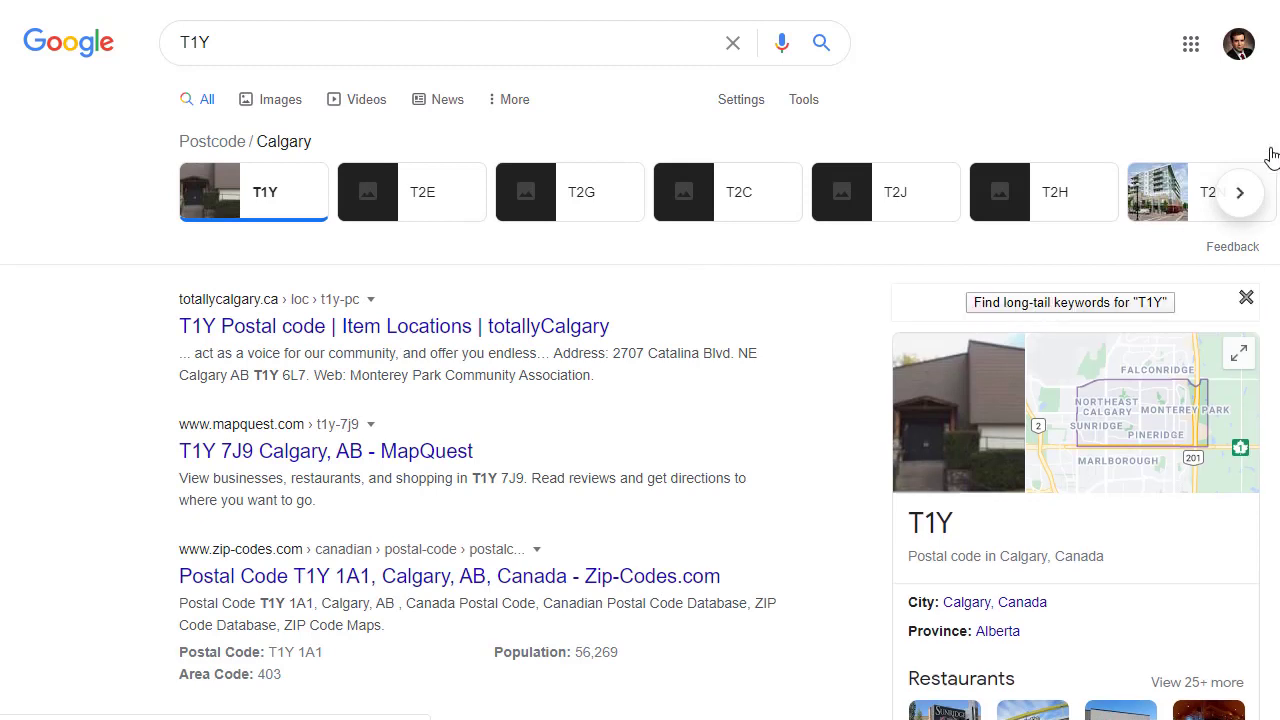
scroll(725, 153, "down", 2)
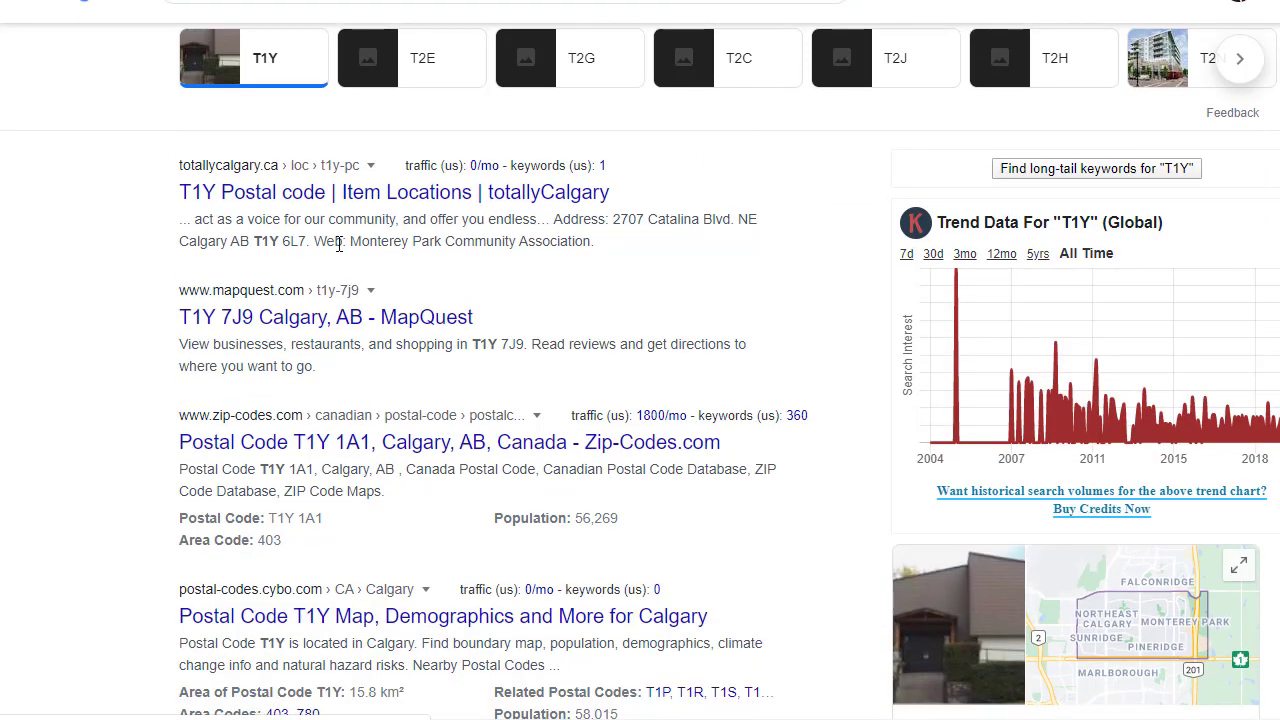
double_click(632, 219)
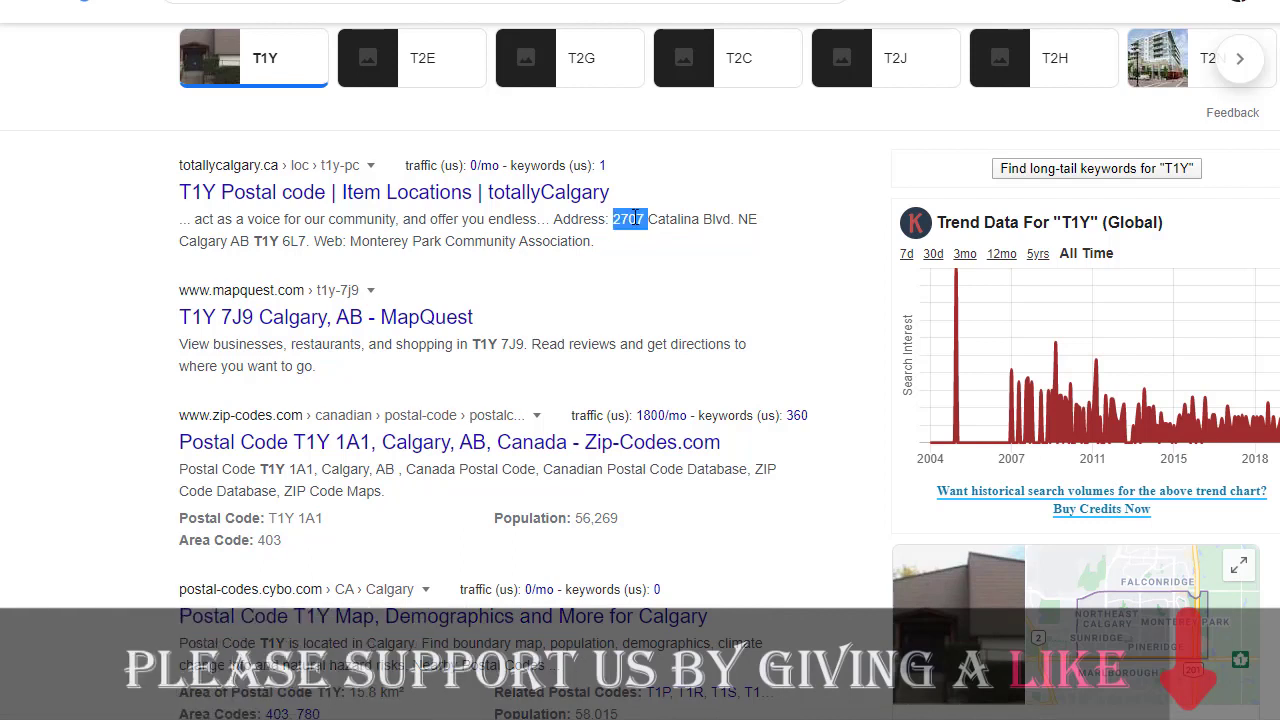
right_click(633, 216)
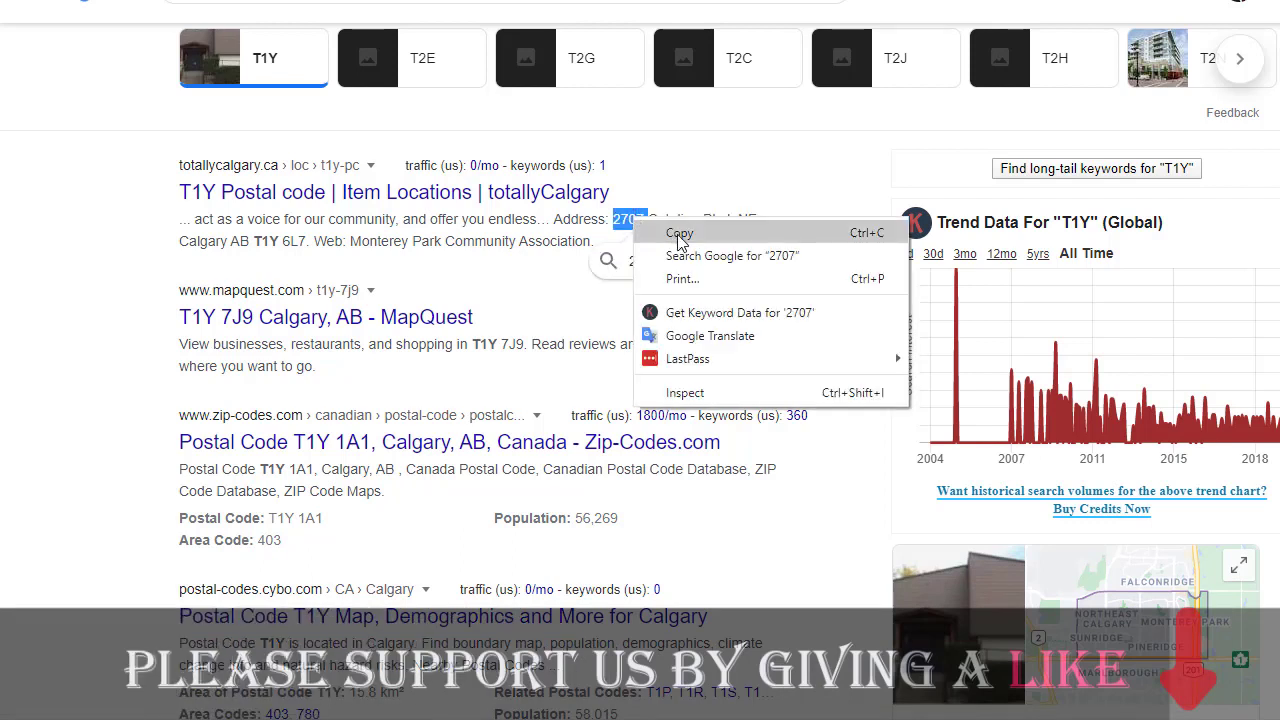
left_click(678, 236)
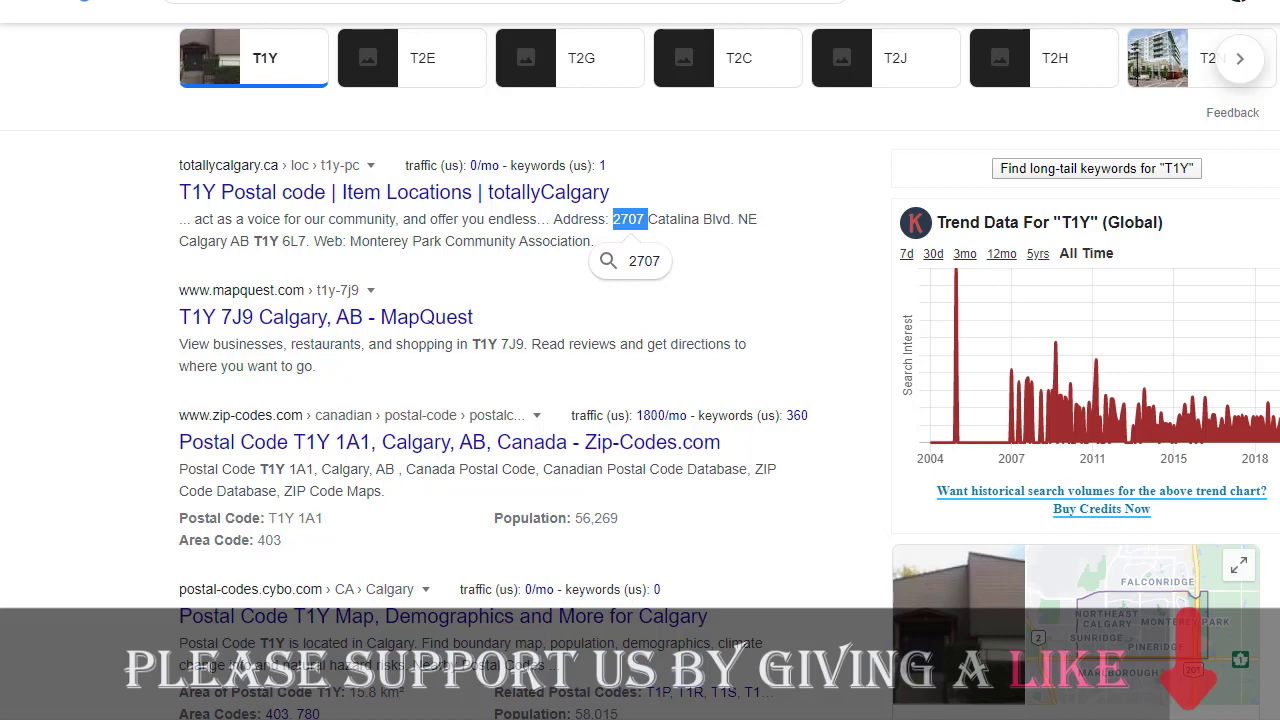
Paste the street number as the Kijiji ad's address and choose the suggested match in West Vancouver, BC.
key("ctrl+Tab")
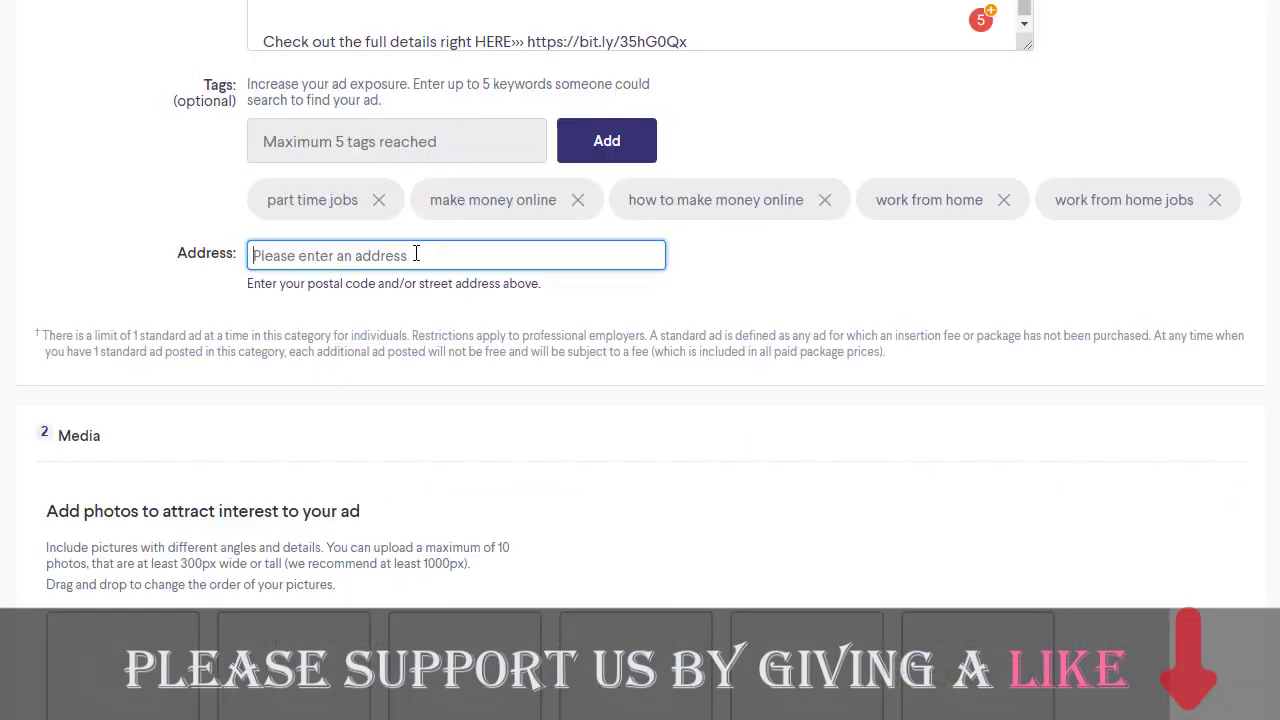
key("ctrl+v")
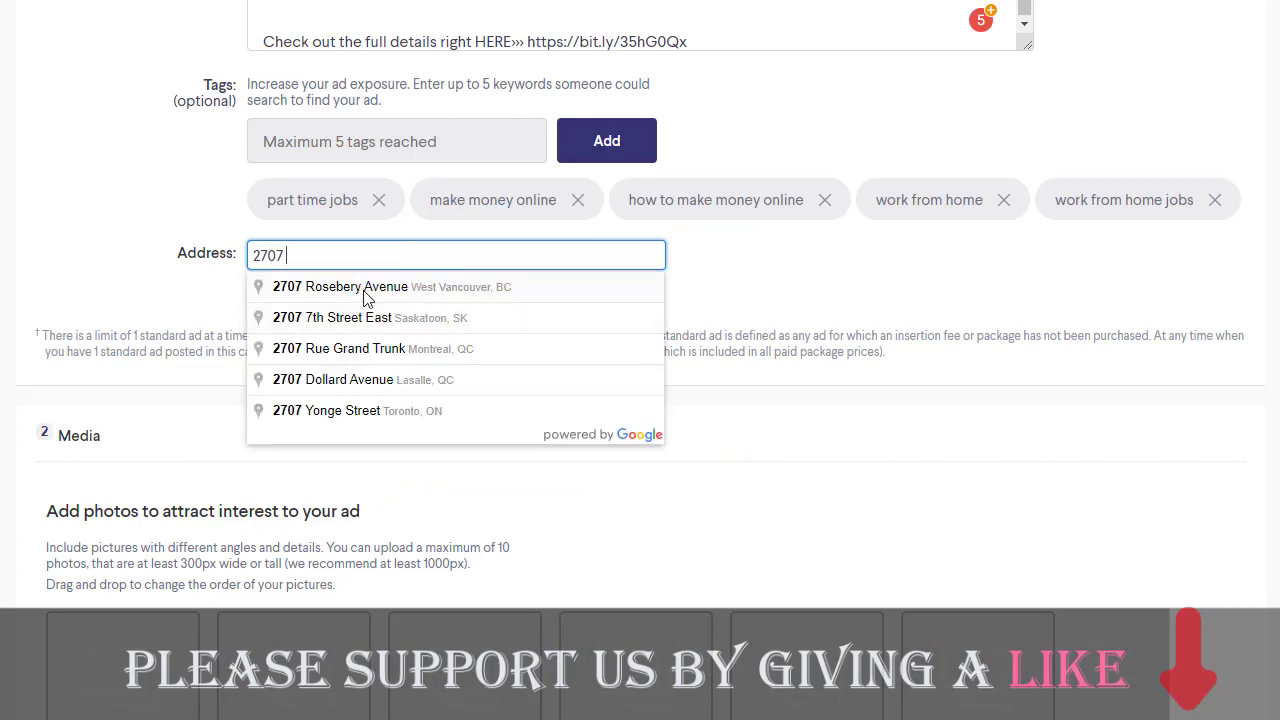
left_click(392, 290)
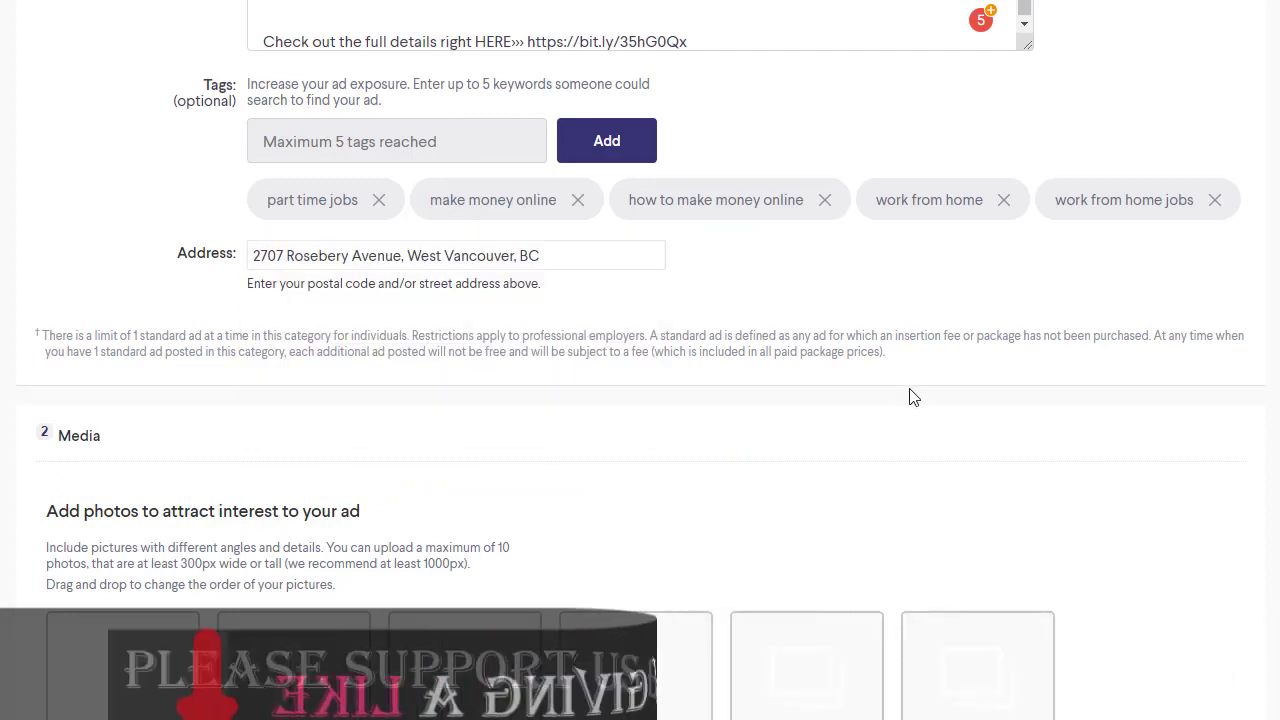
Switch to the Overnight Millionaire affiliate page and examine its promotional material for an image suitable for the ad.
scroll(640, 360, "down", 4)
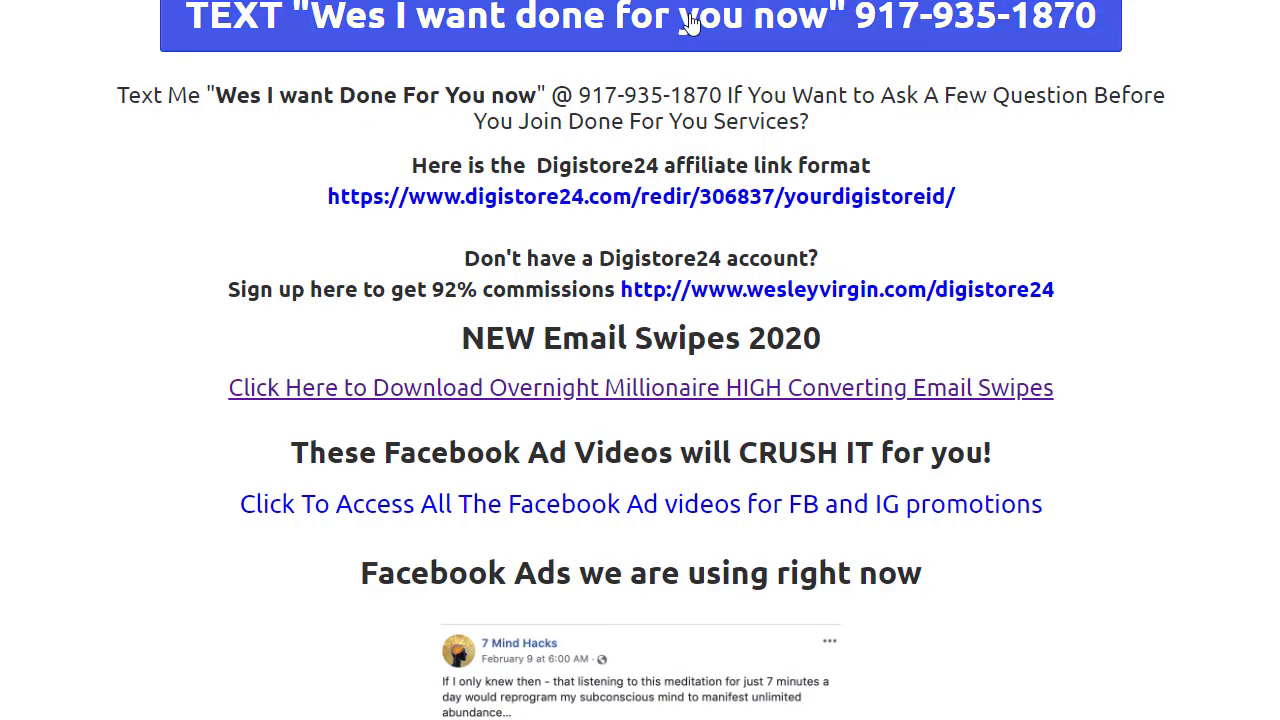
scroll(640, 360, "down", 7)
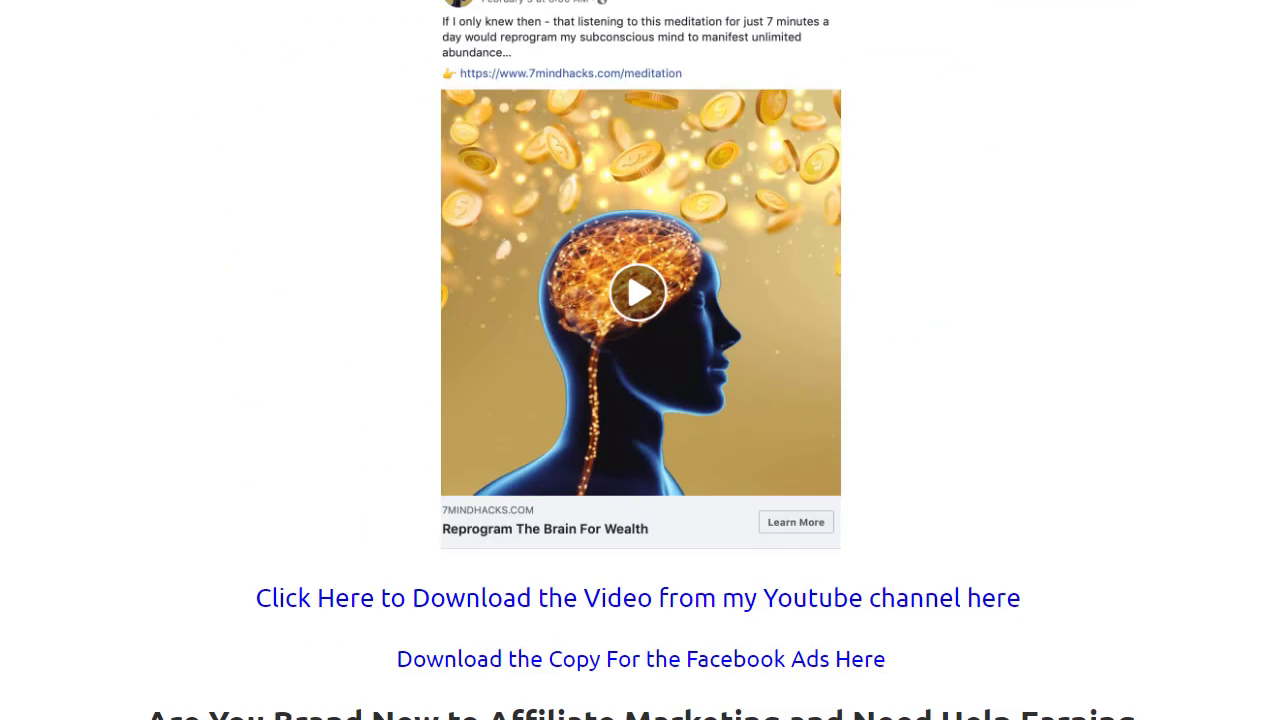
scroll(853, 158, "up", 2)
scroll(853, 158, "down", 1)
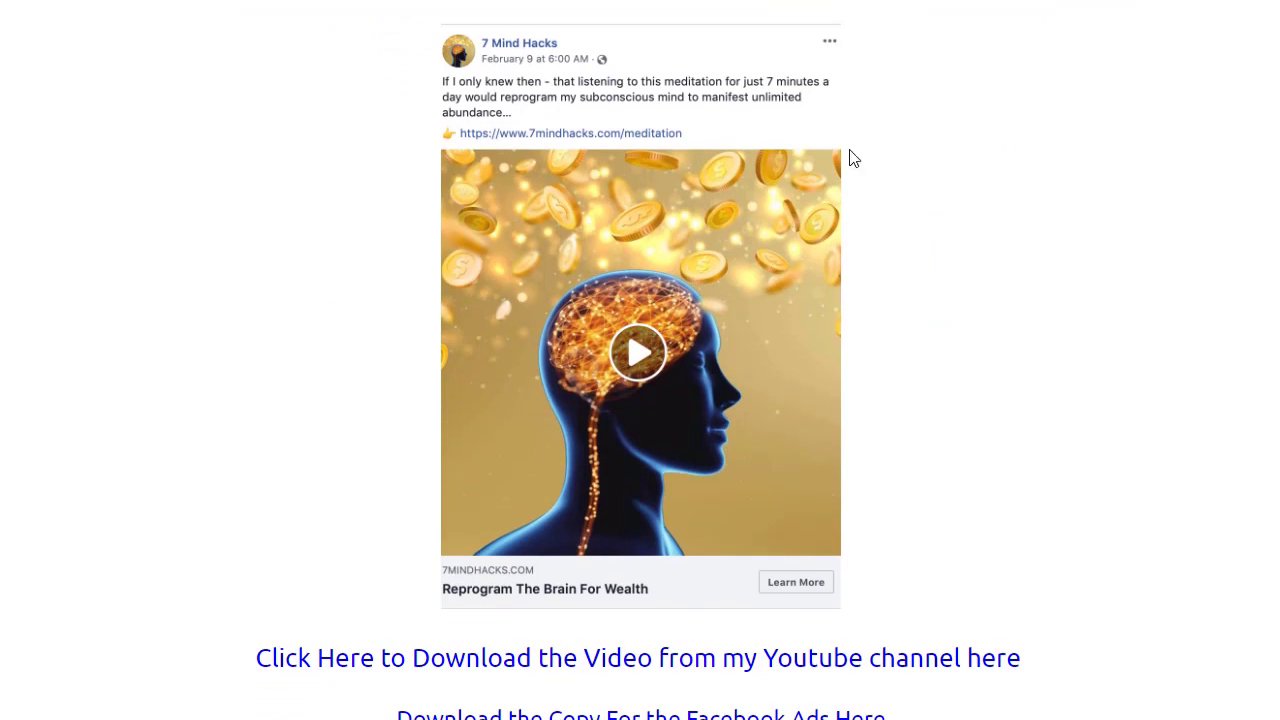
right_click(600, 240)
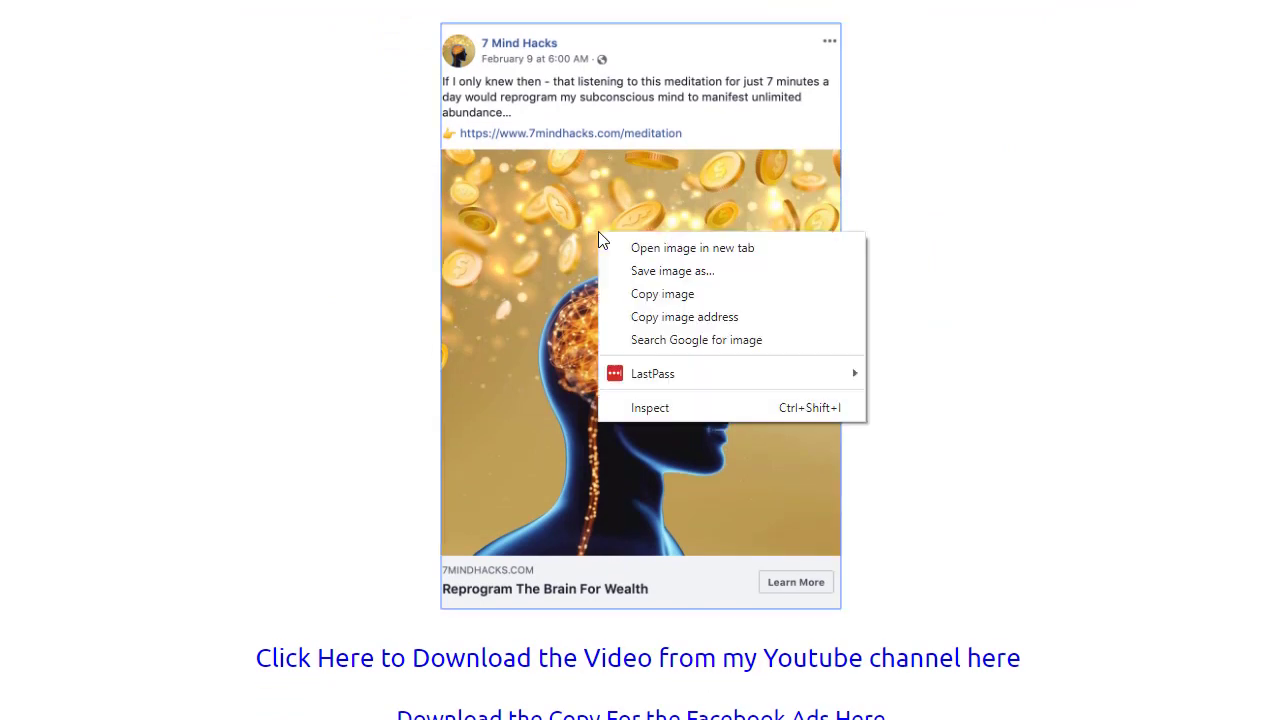
left_click(1222, 161)
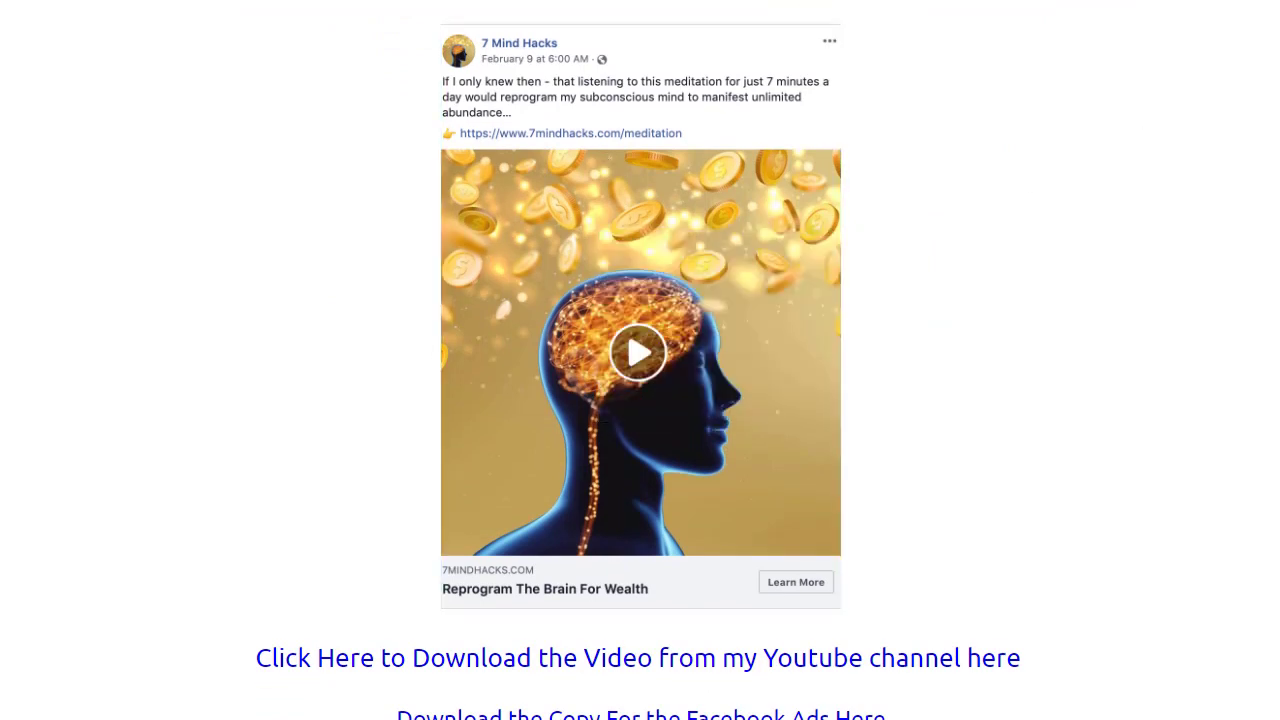
scroll(640, 360, "down", 10)
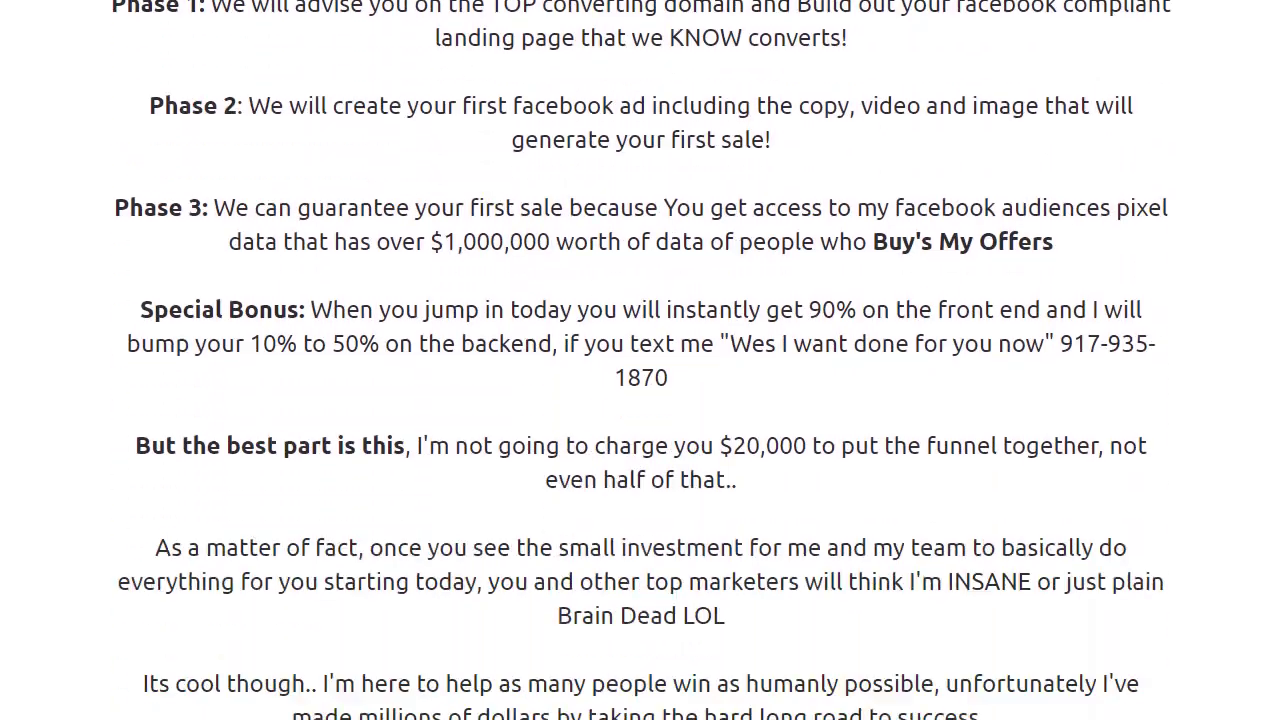
scroll(640, 360, "down", 20)
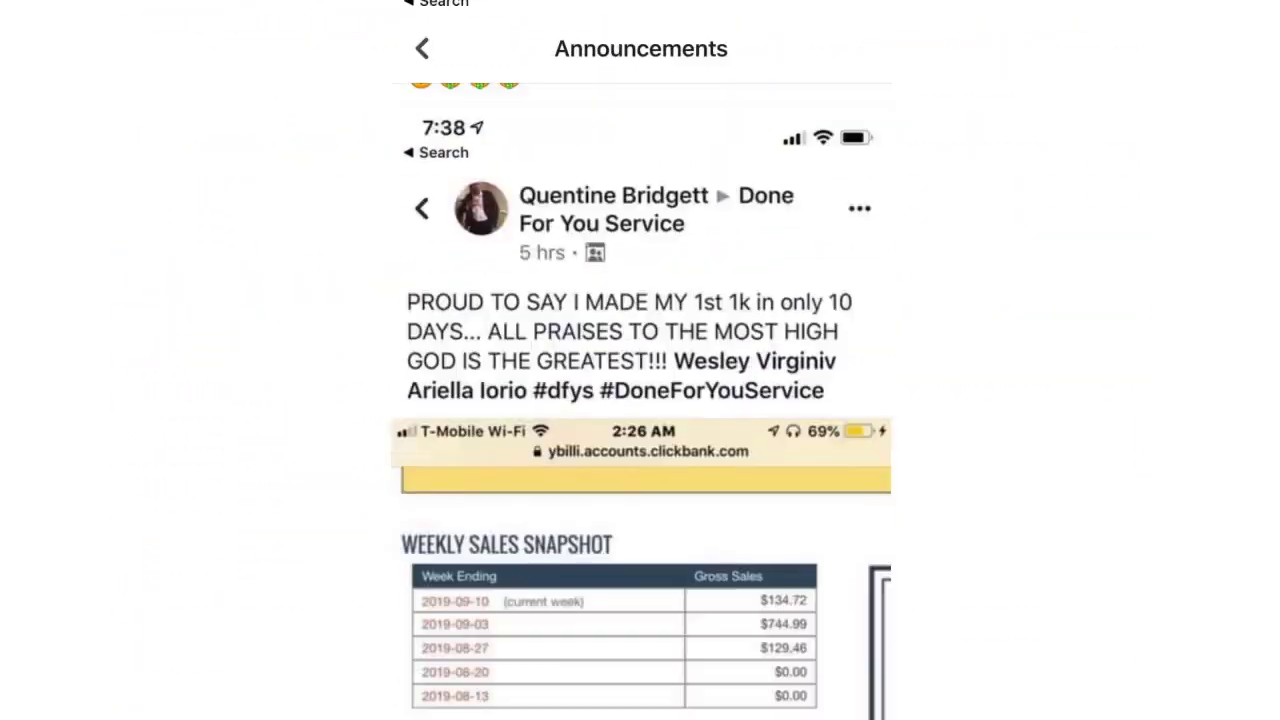
scroll(640, 360, "down", 20)
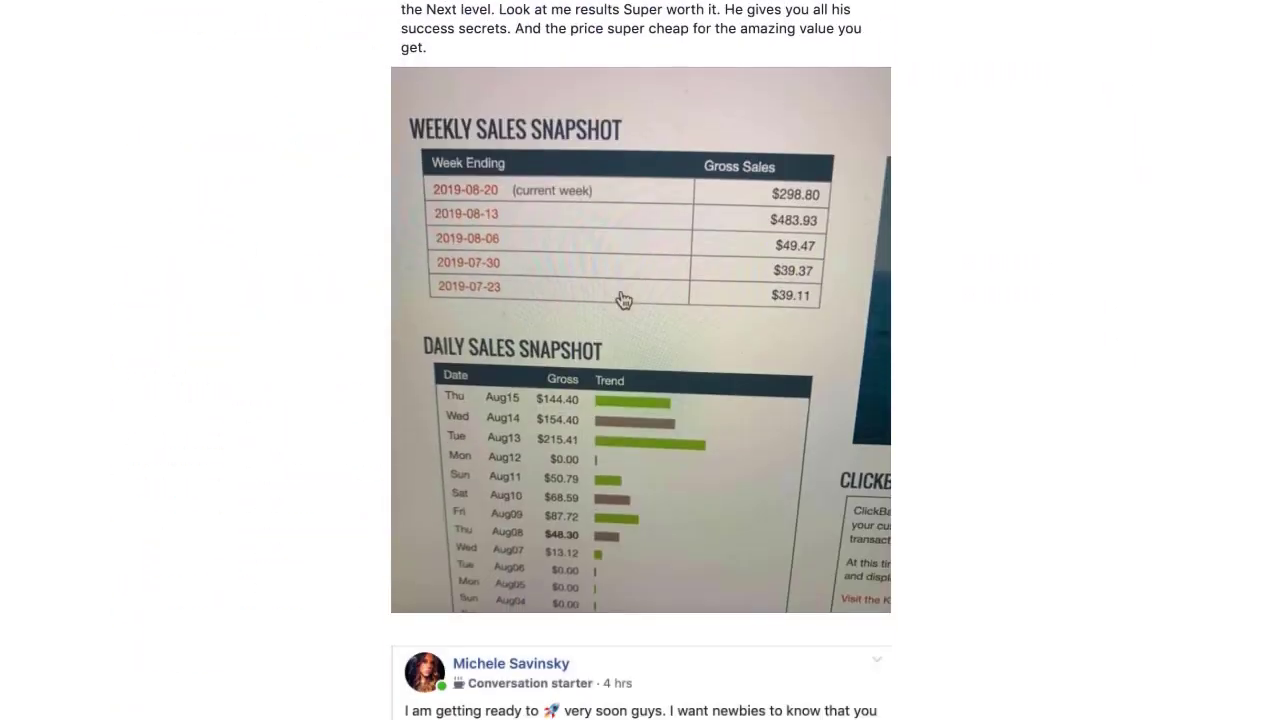
scroll(623, 300, "down", 20)
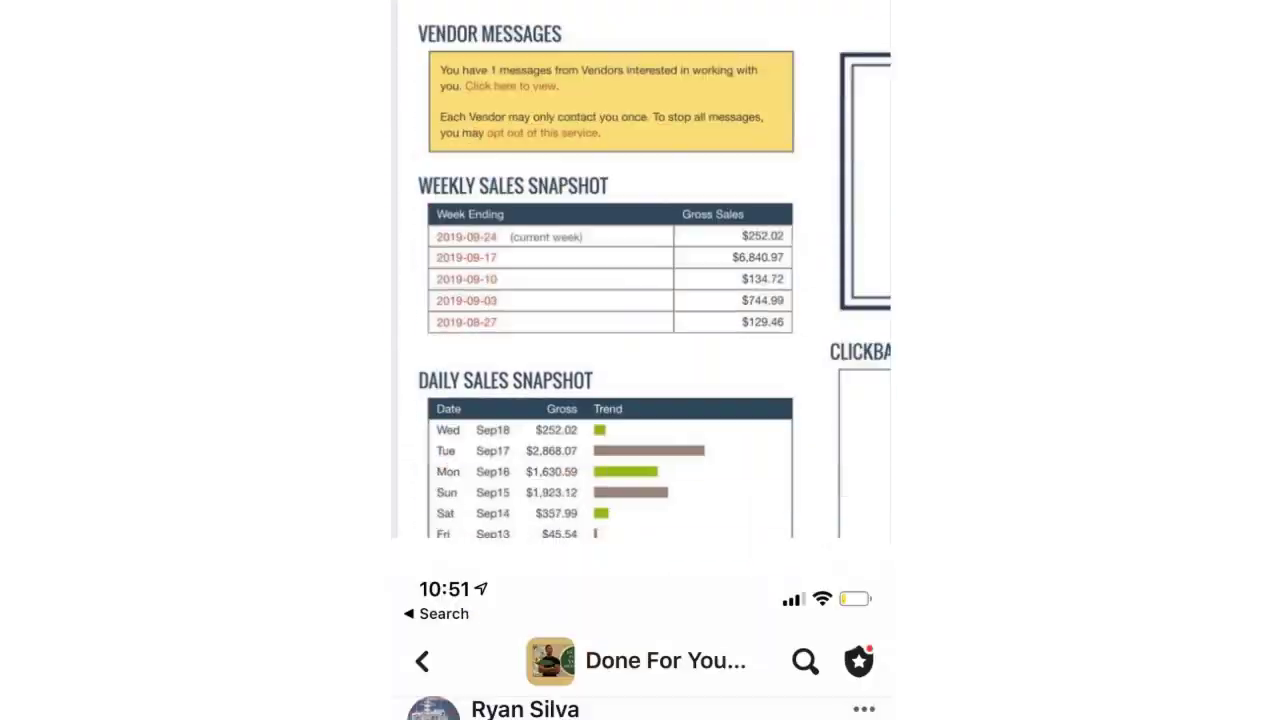
scroll(640, 360, "down", 20)
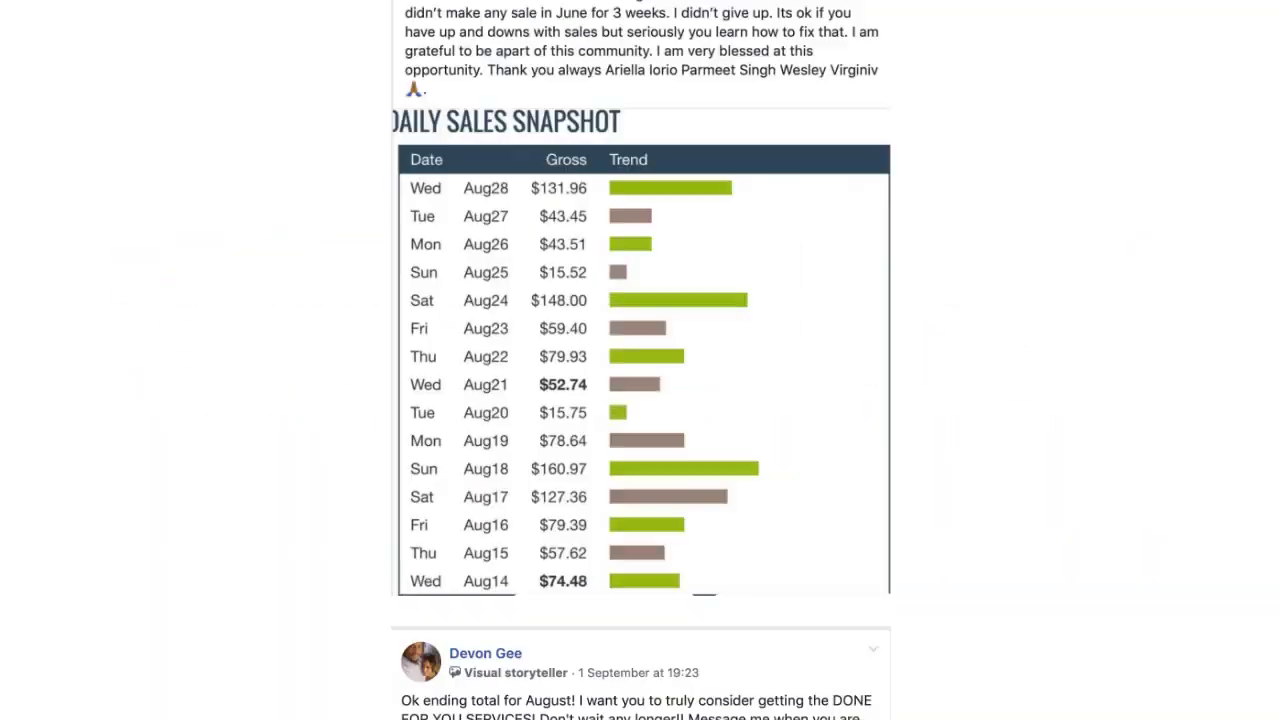
Save the 7 Mind Hacks Facebook ad image to the Desktop as the PNG Screen-Shot-2020-03-04-at-5.39.55-PM.
scroll(640, 360, "up", 20)
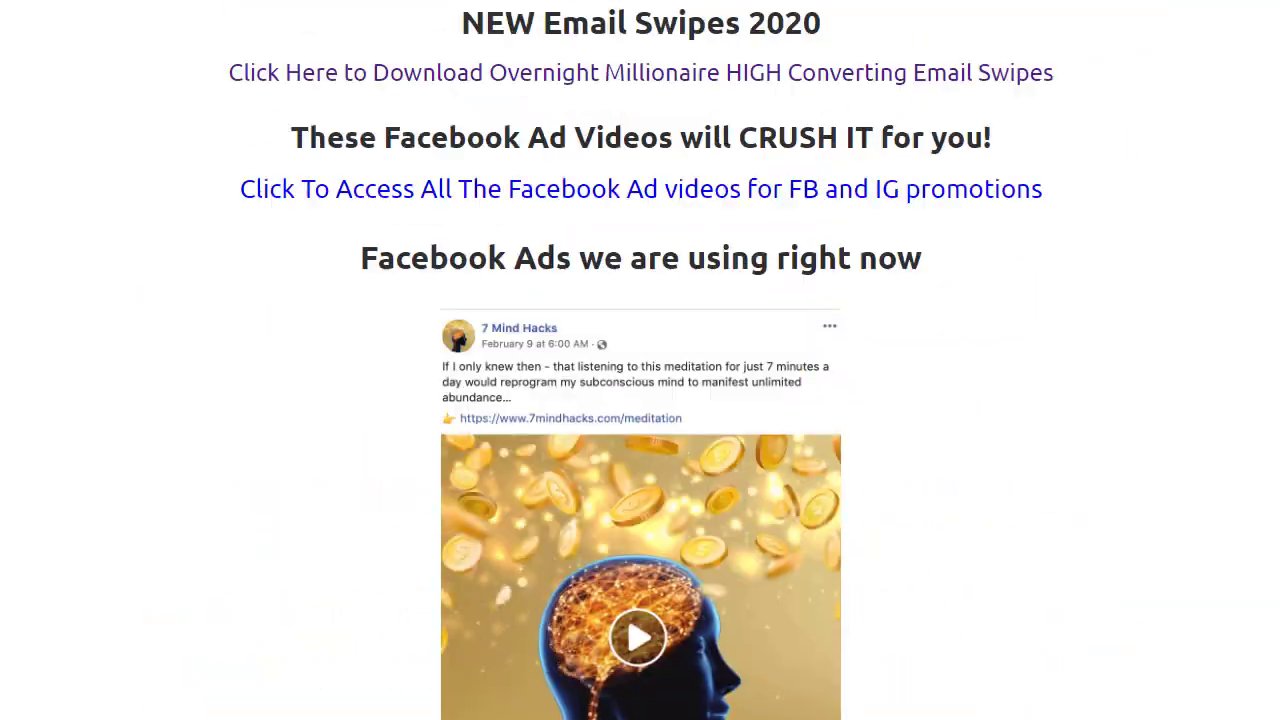
scroll(640, 360, "down", 4)
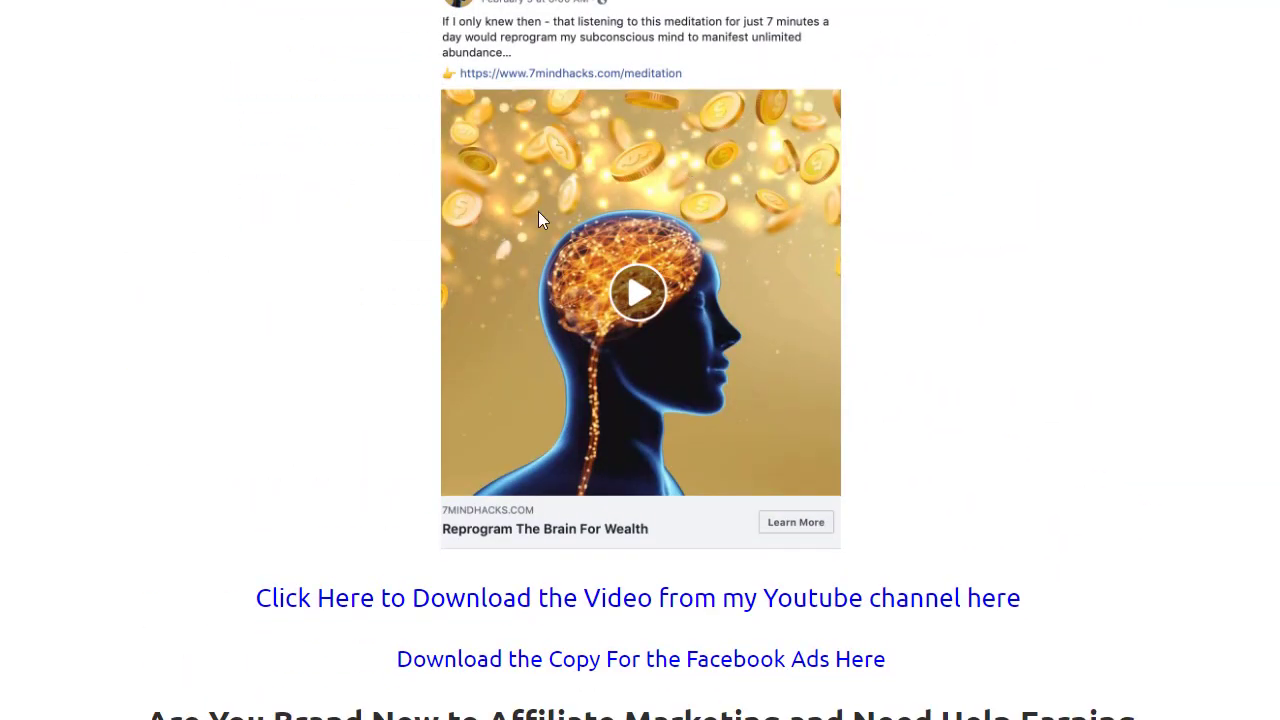
right_click(481, 238)
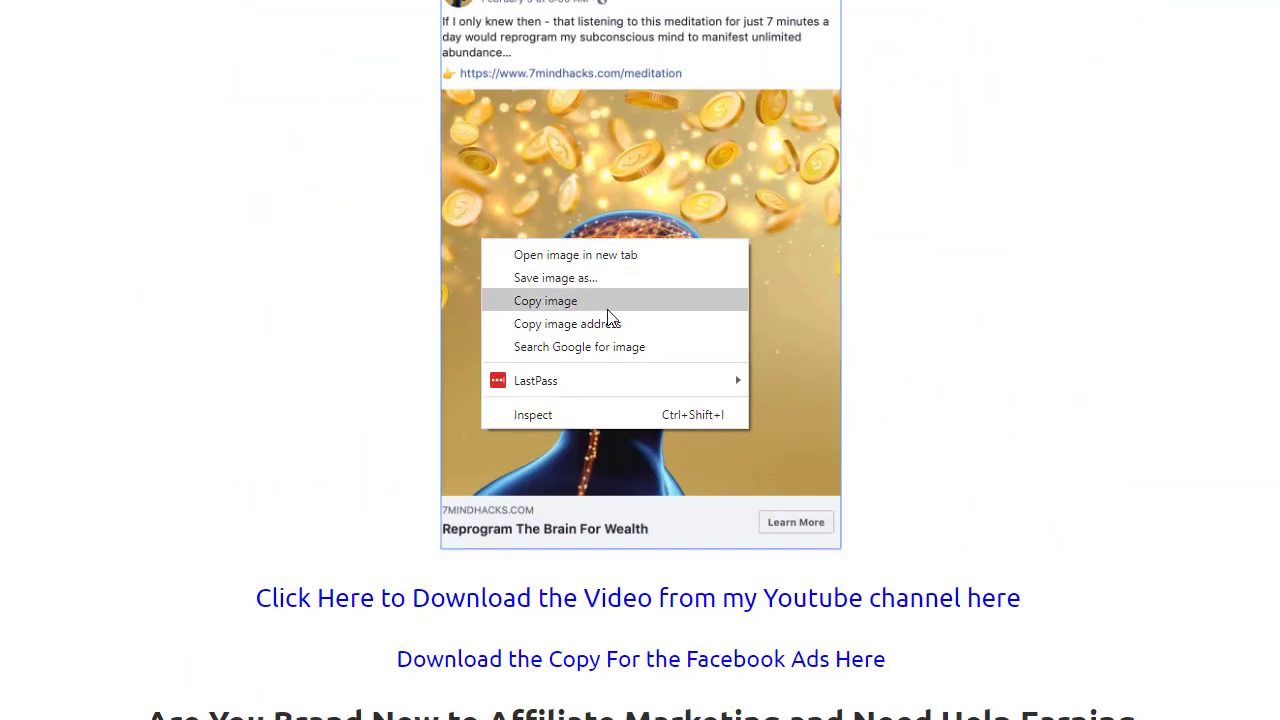
left_click(619, 277)
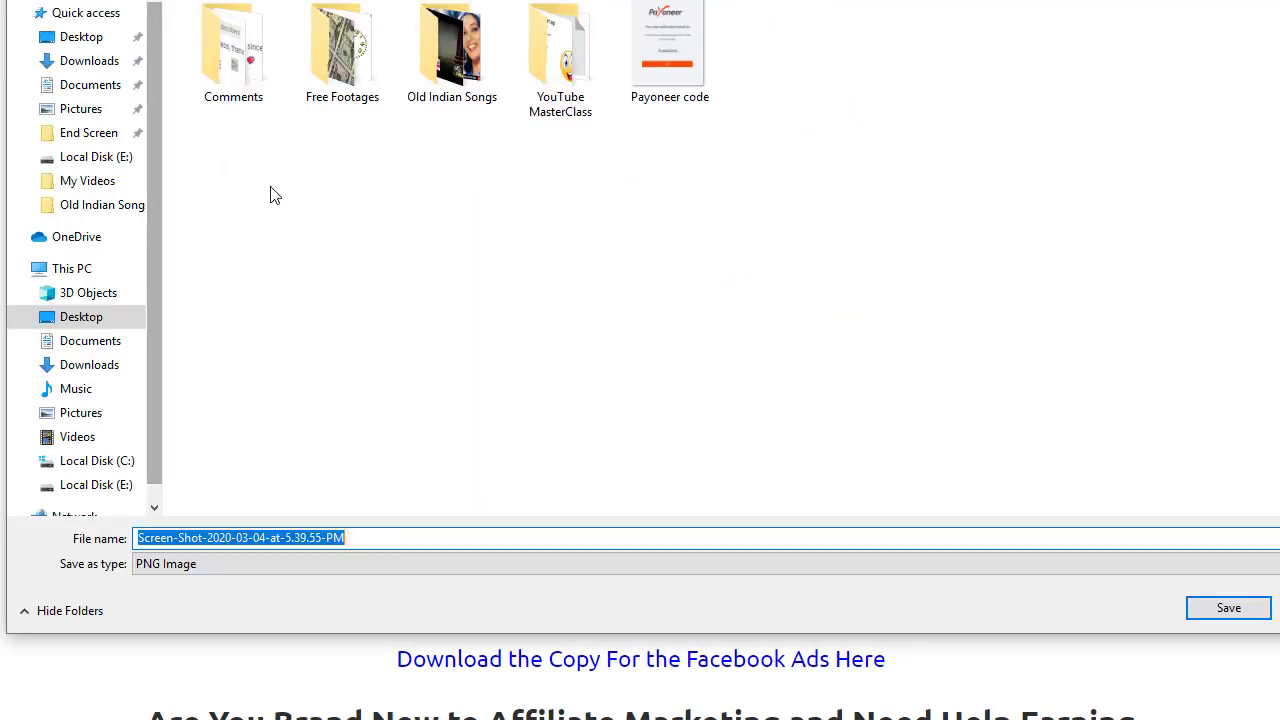
left_click(84, 37)
left_click(1250, 612)
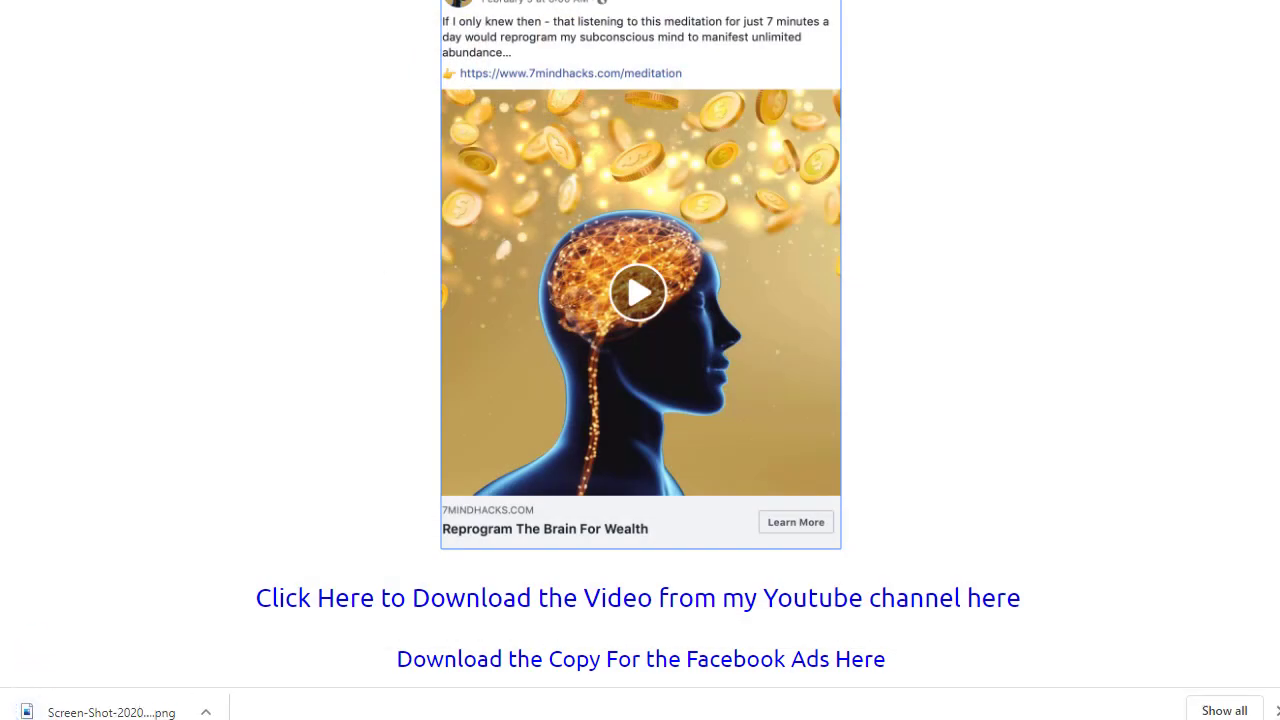
Upload Screen-Shot-2020-03-04-at-5.39.55-PM from the Desktop as the first photo of the Kijiji ad.
key("ctrl+Tab")
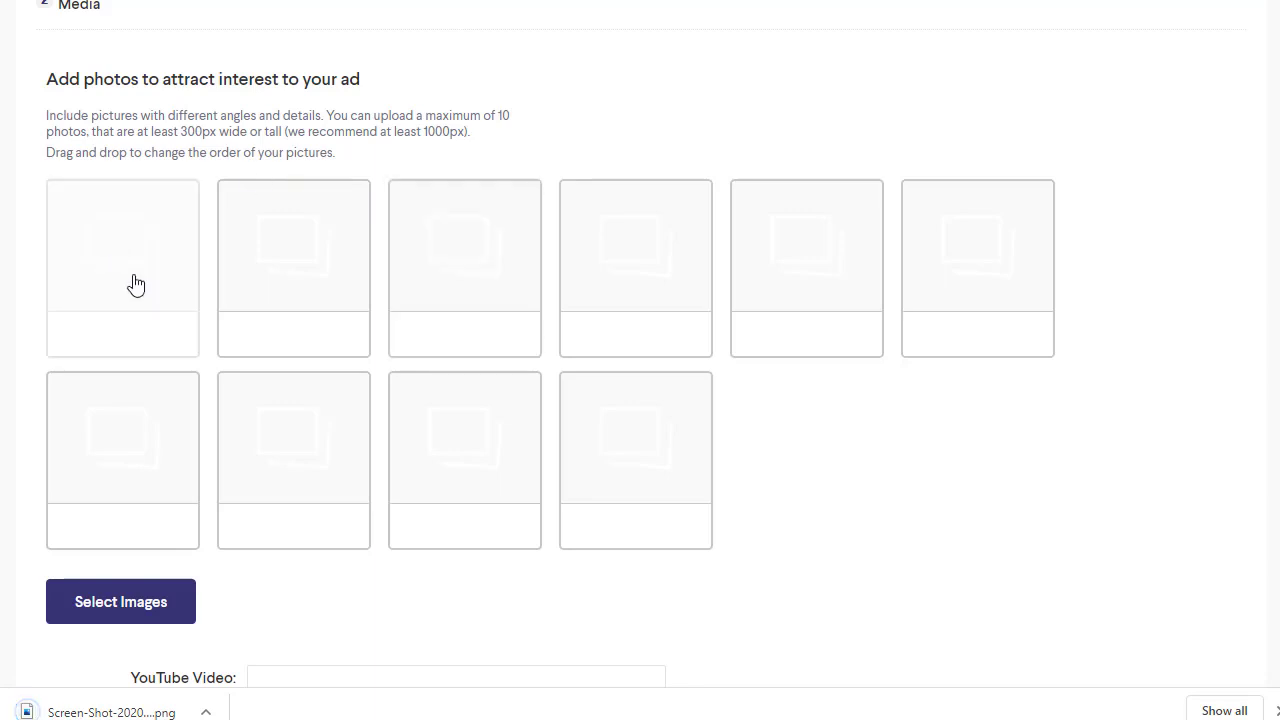
left_click(136, 273)
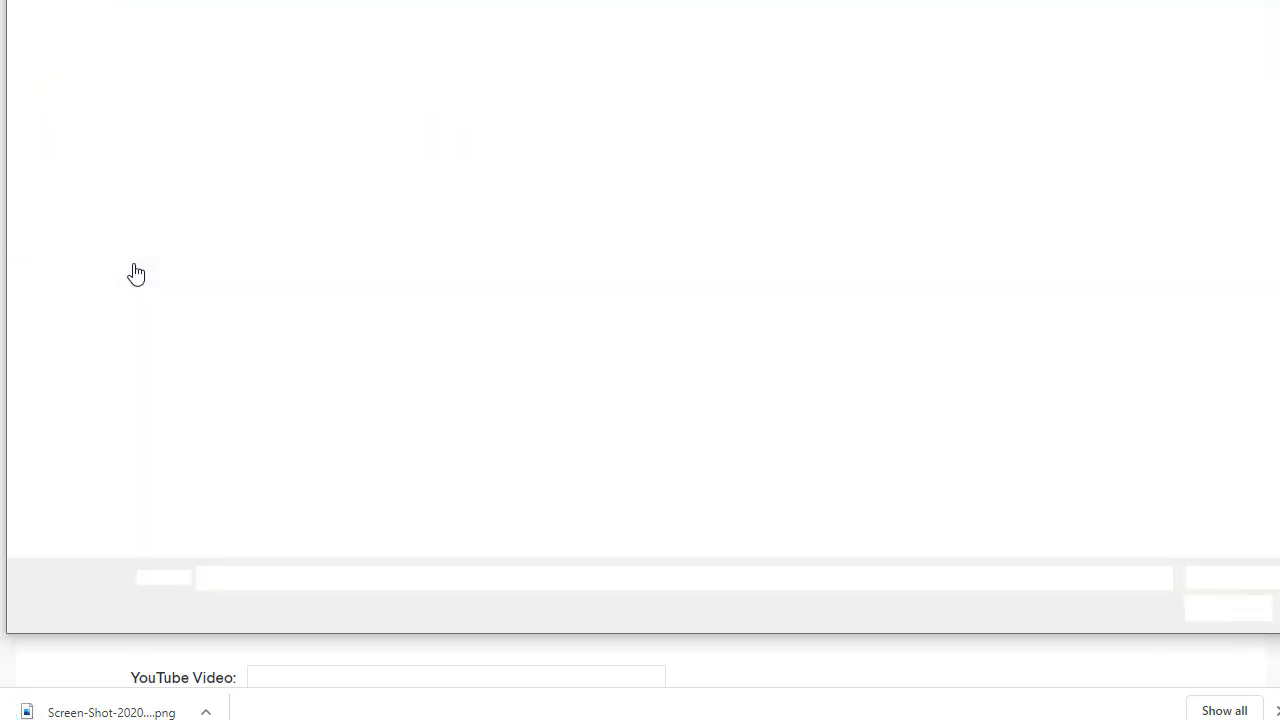
left_click(674, 184)
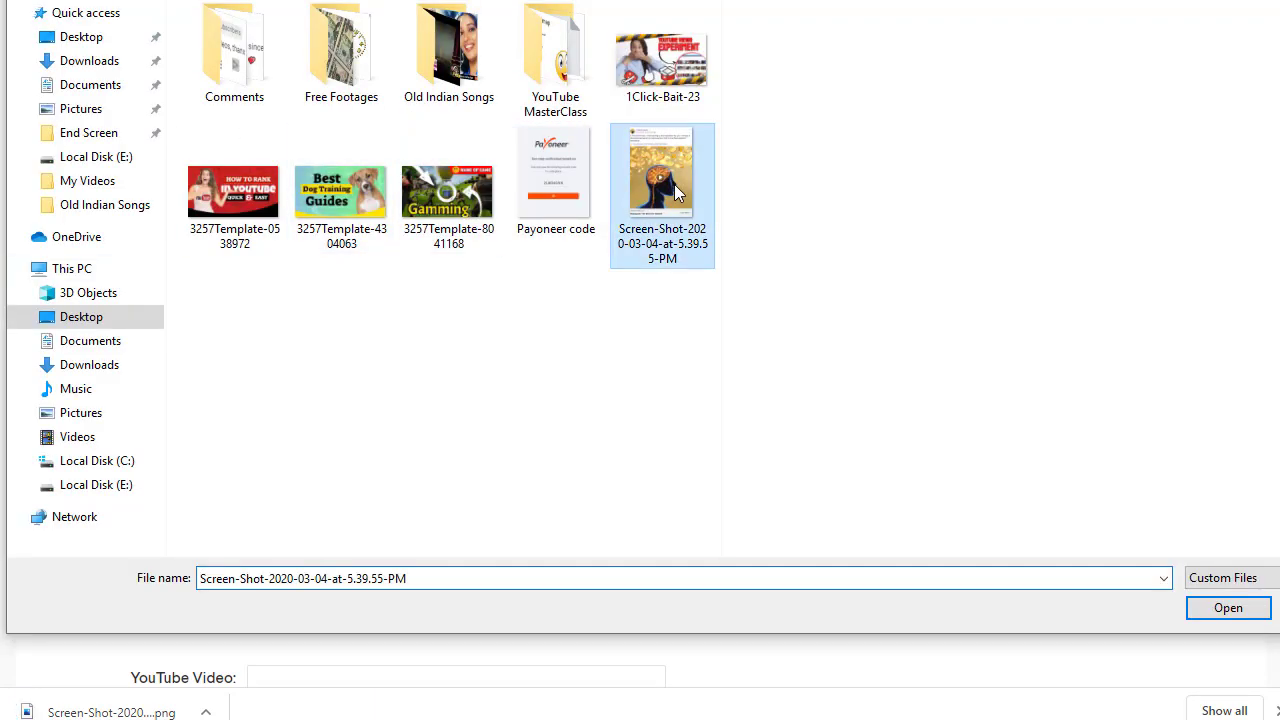
left_click(1247, 607)
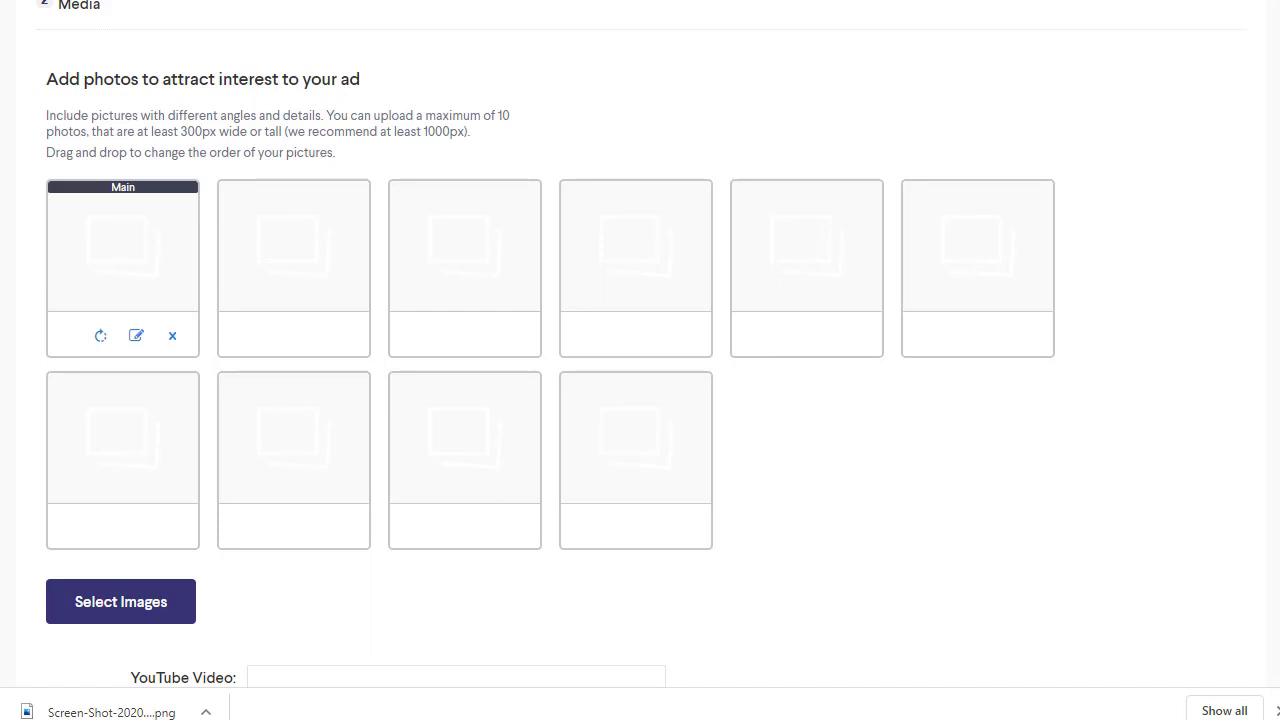
scroll(640, 360, "down", 3)
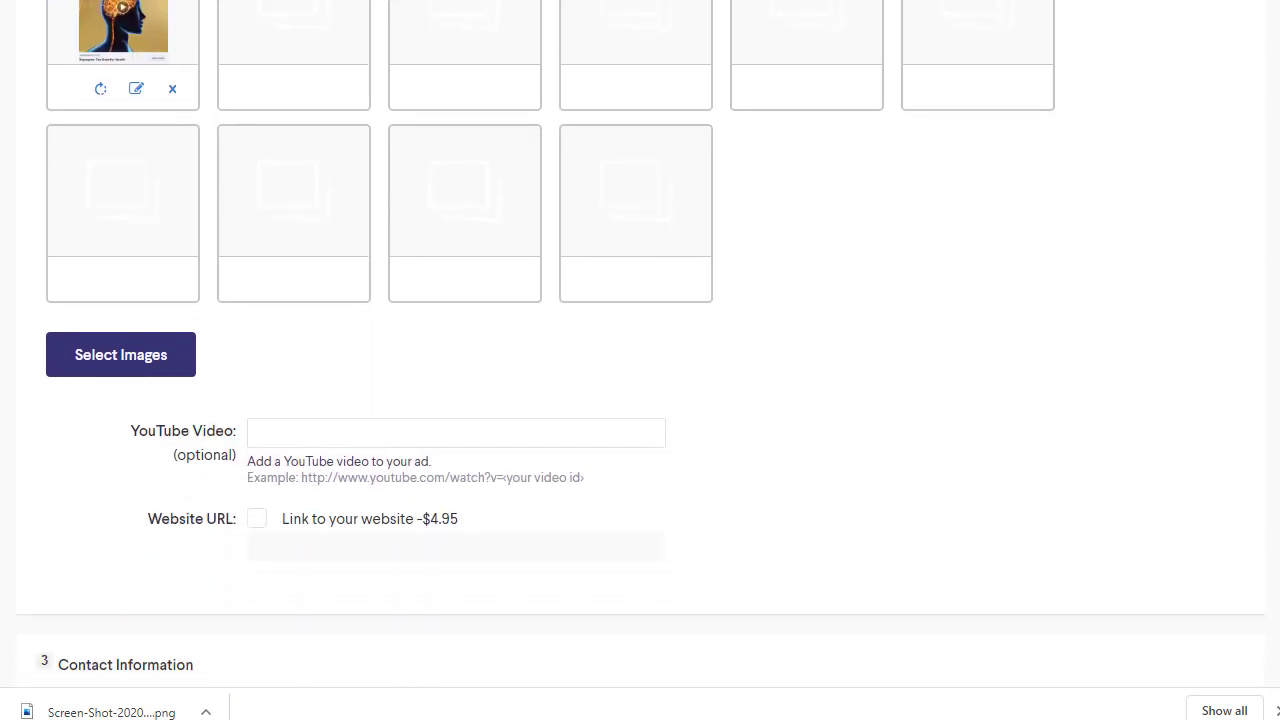
Examine the ad's optional video and website fields, description link, contact details, veteran option, available plans and posting policies.
scroll(640, 360, "down", 3)
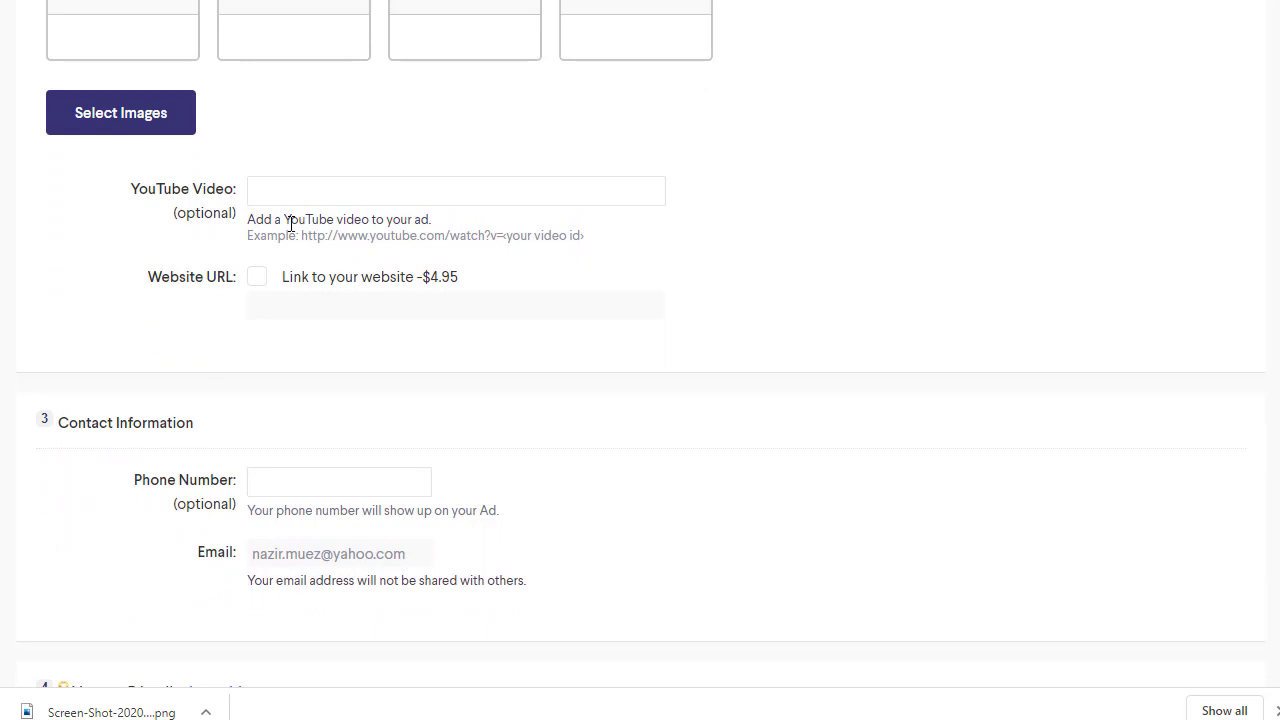
left_click(307, 204)
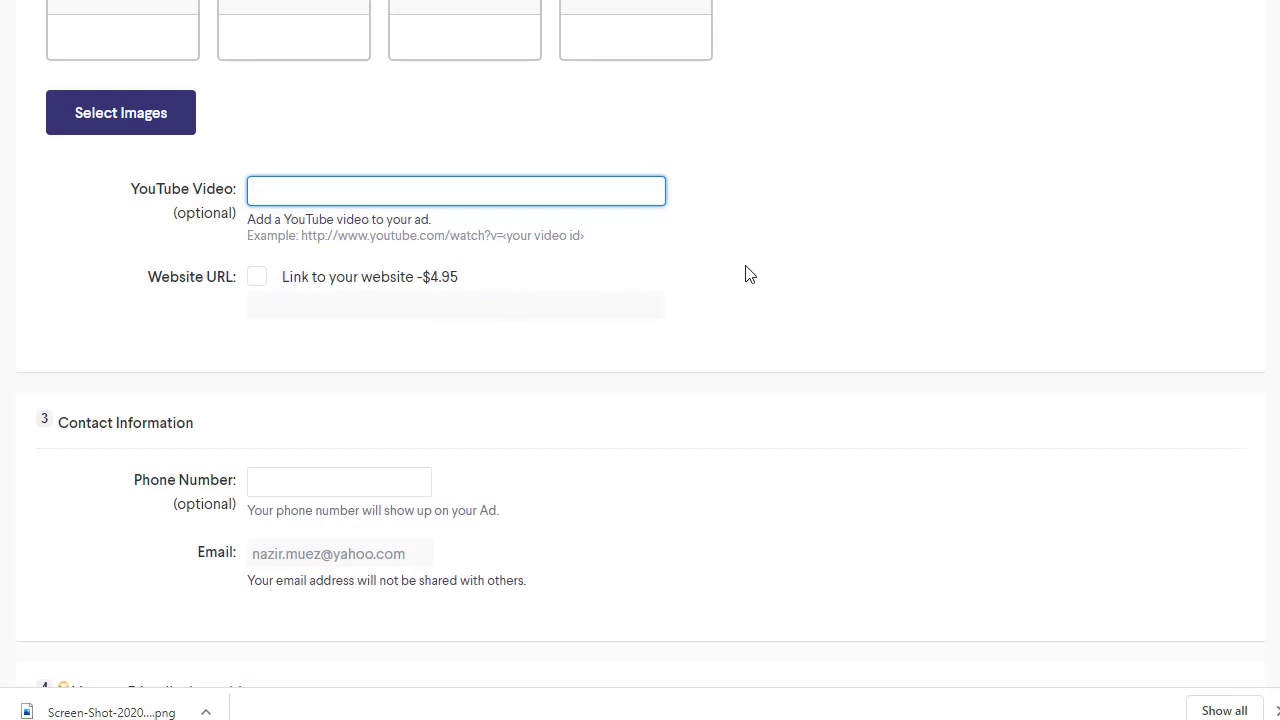
scroll(1260, 200, "up", 10)
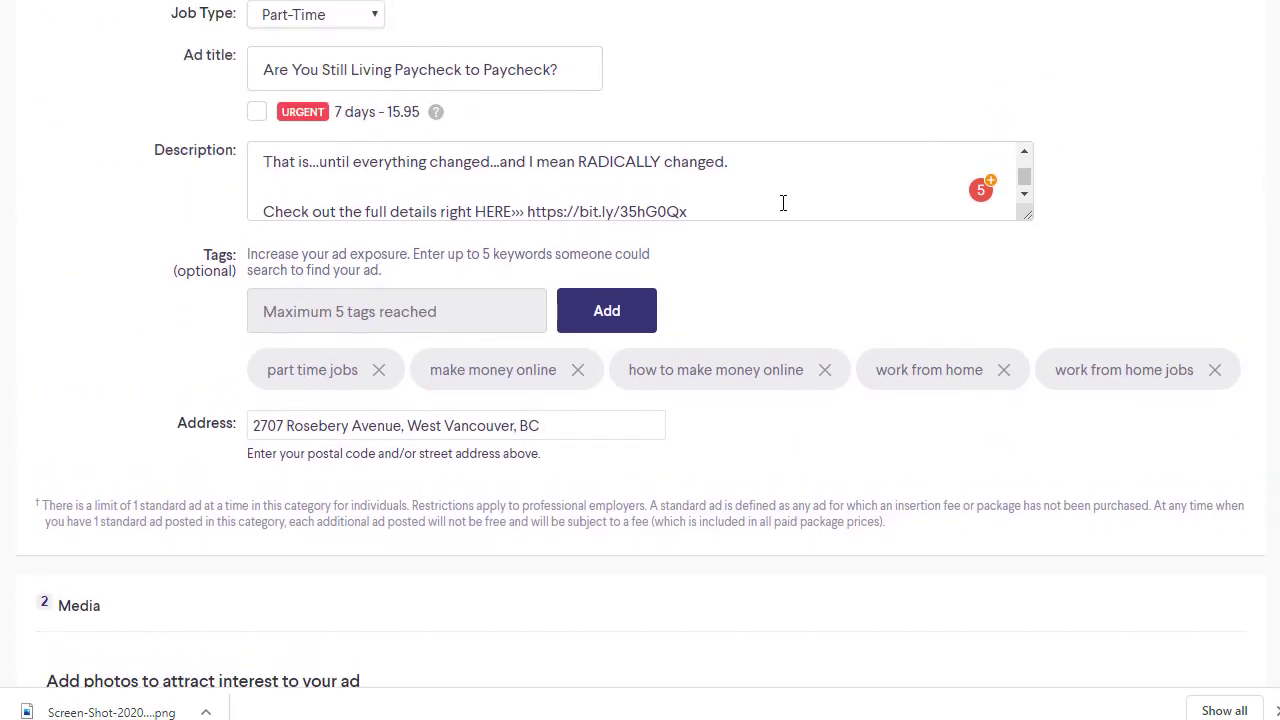
left_click(715, 197)
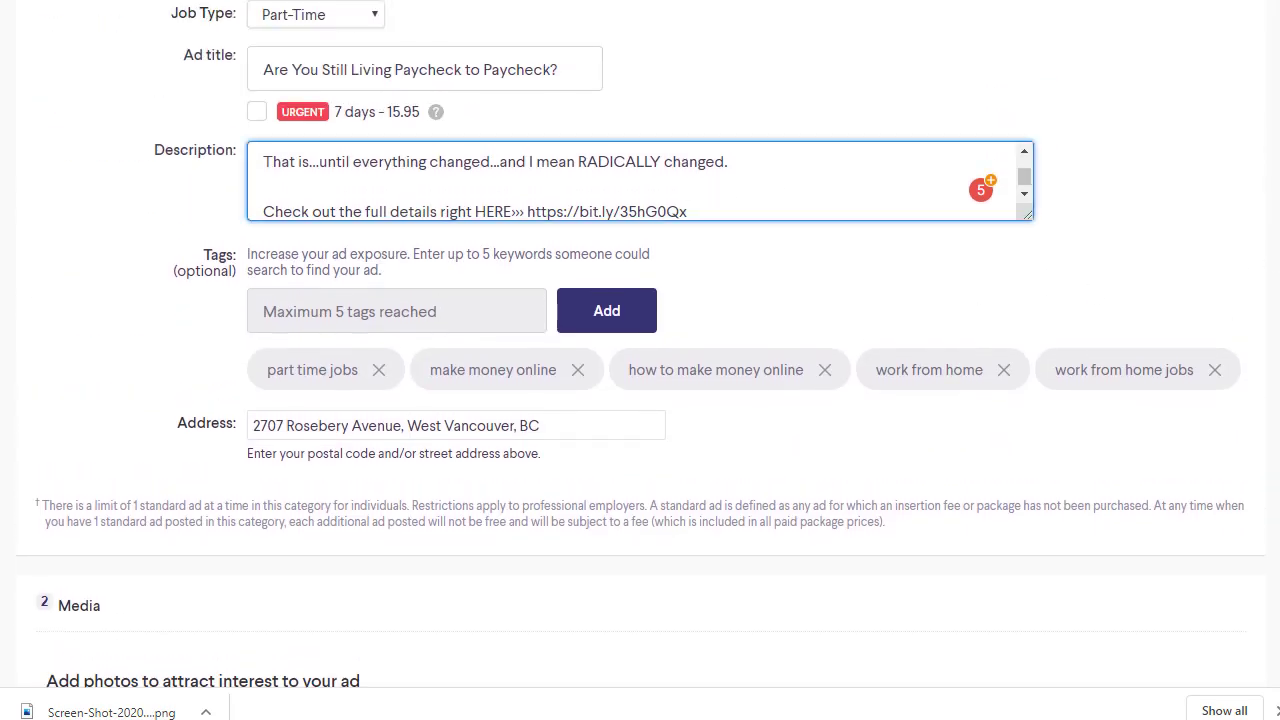
scroll(640, 340, "down", 15)
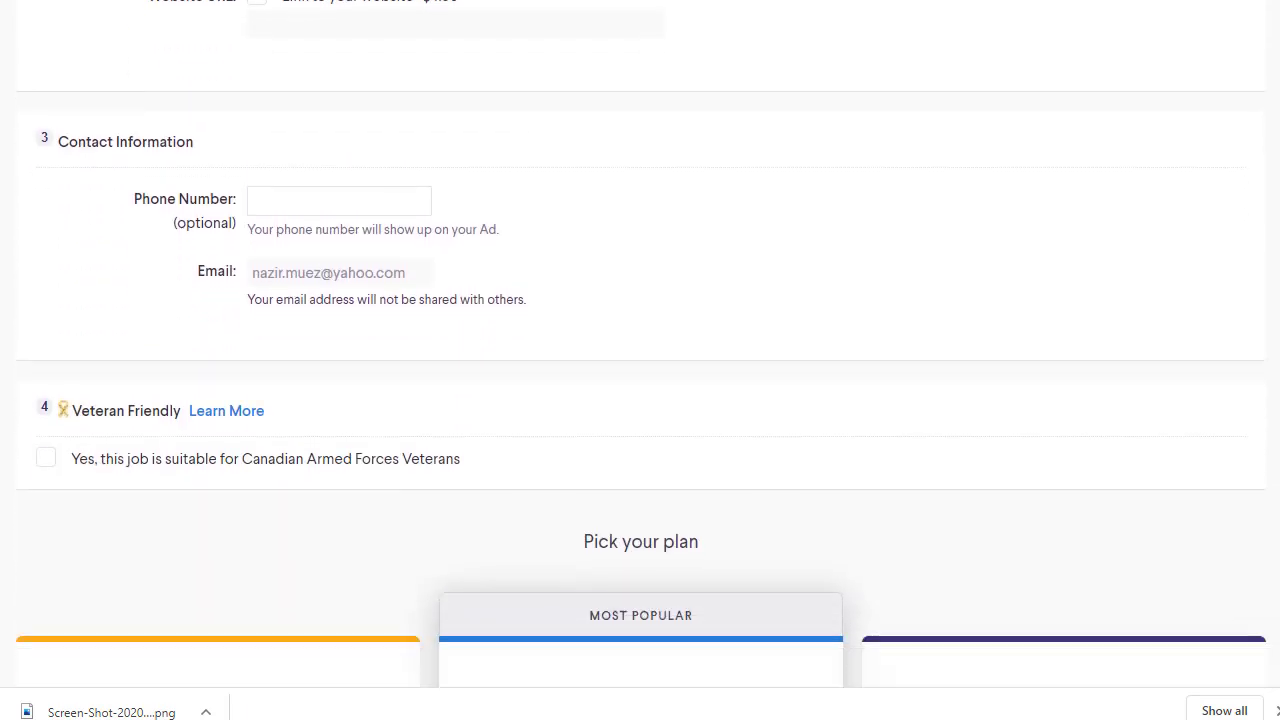
scroll(640, 364, "down", 2)
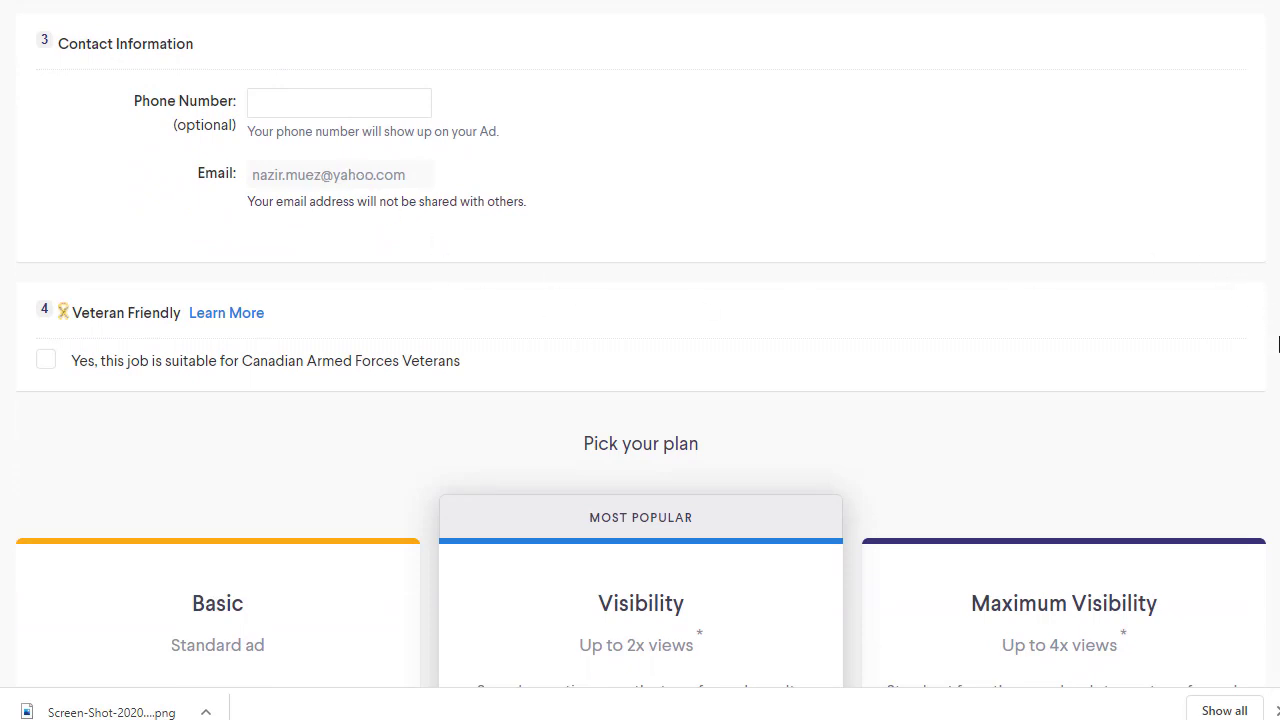
scroll(640, 360, "down", 2)
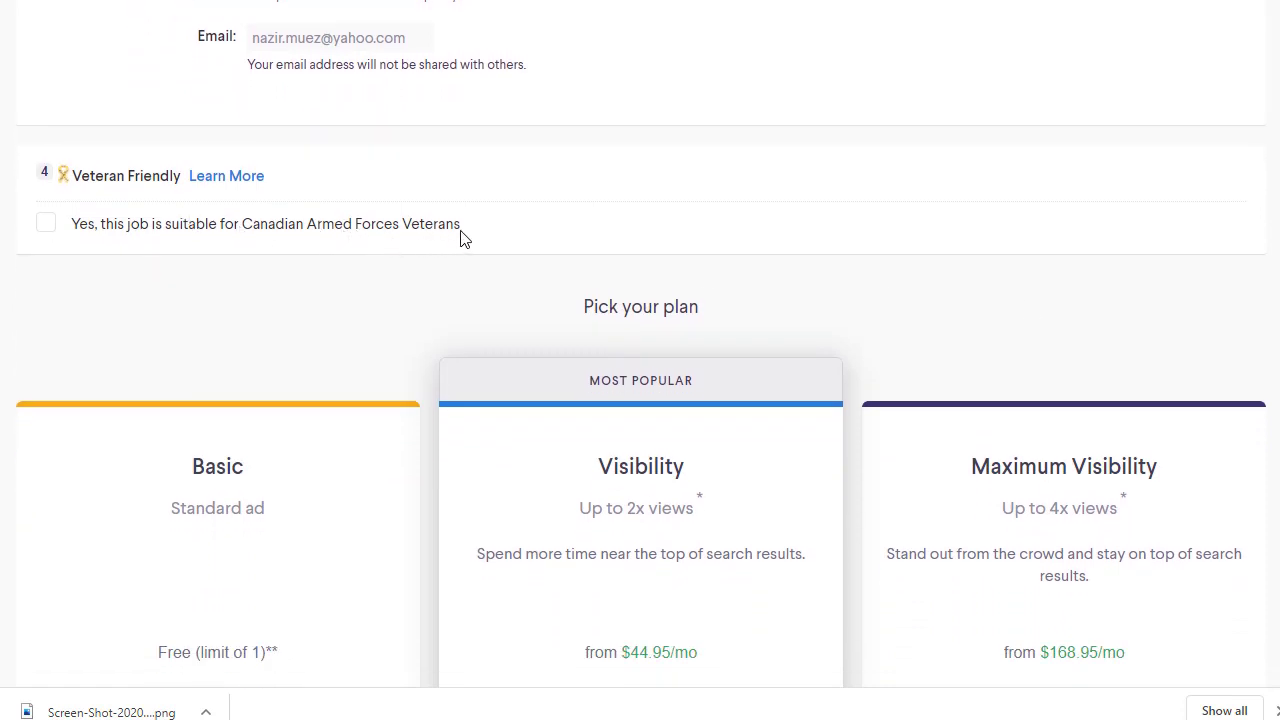
left_click(46, 226)
scroll(640, 350, "down", 4)
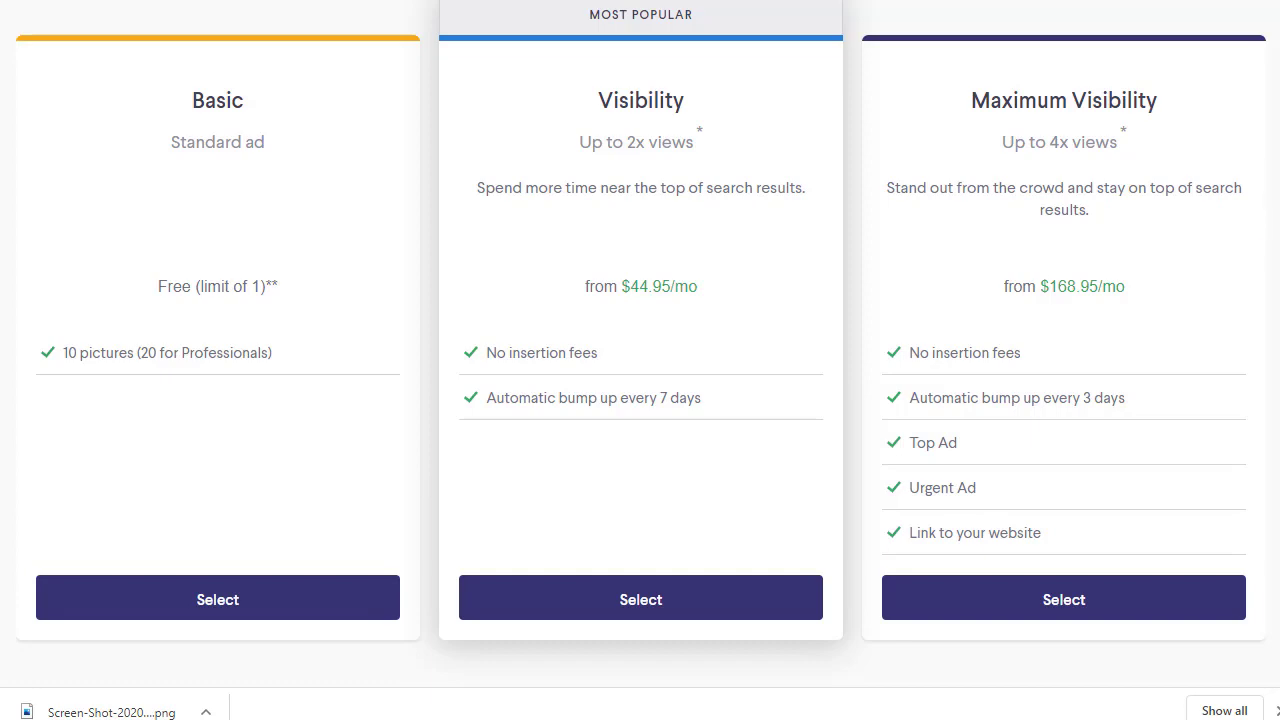
scroll(640, 360, "down", 7)
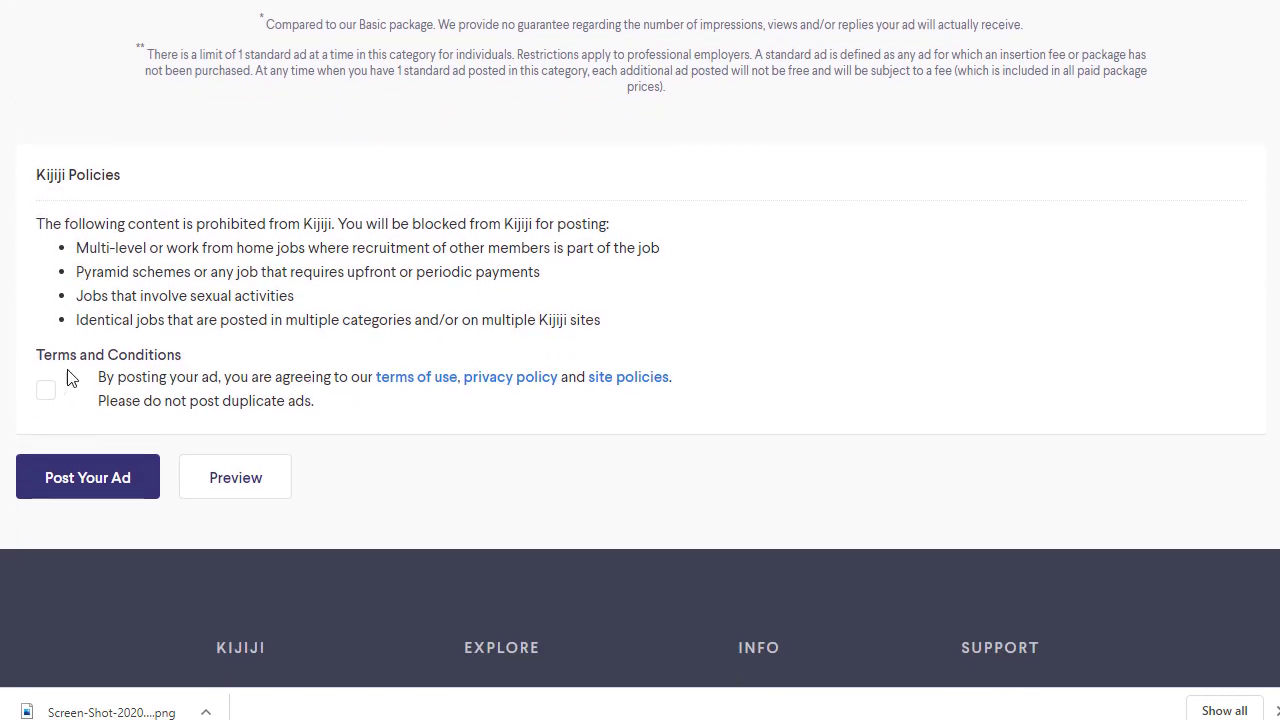
Accept the terms and conditions and try to preview the ad without choosing a plan.
left_click(45, 391)
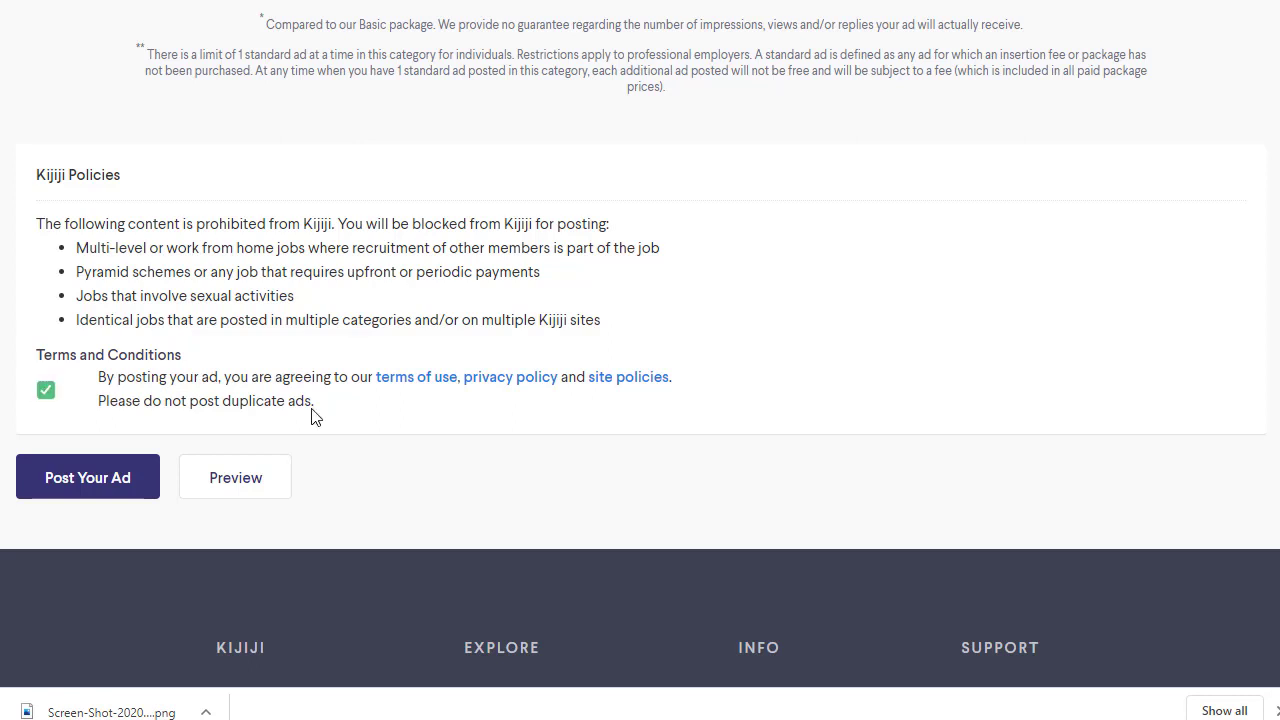
left_click(126, 500)
right_click(240, 487)
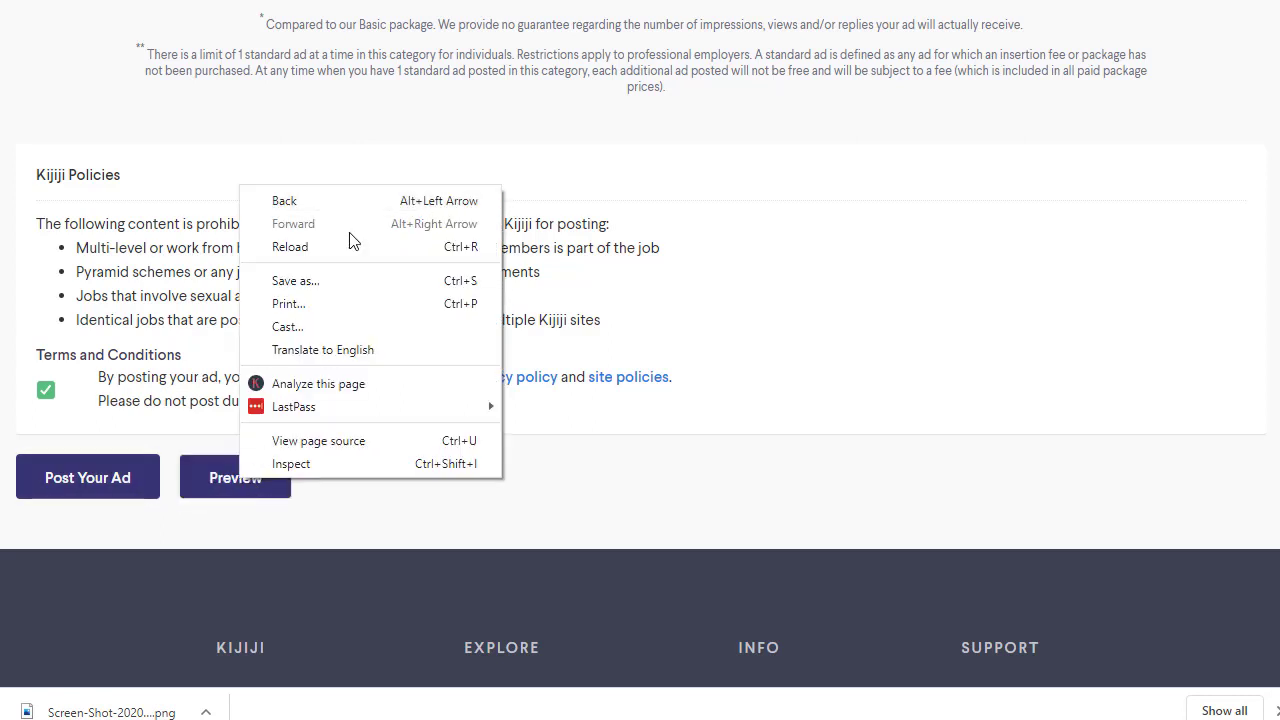
left_click(203, 373)
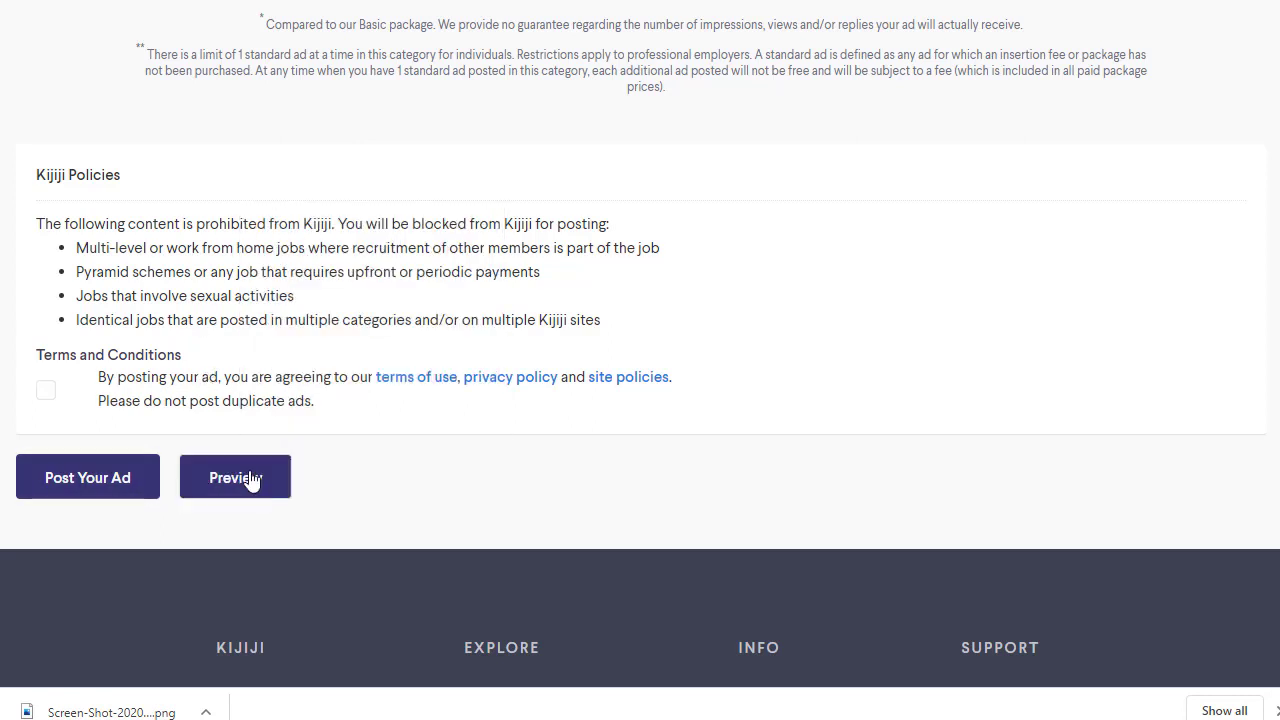
left_click(252, 482)
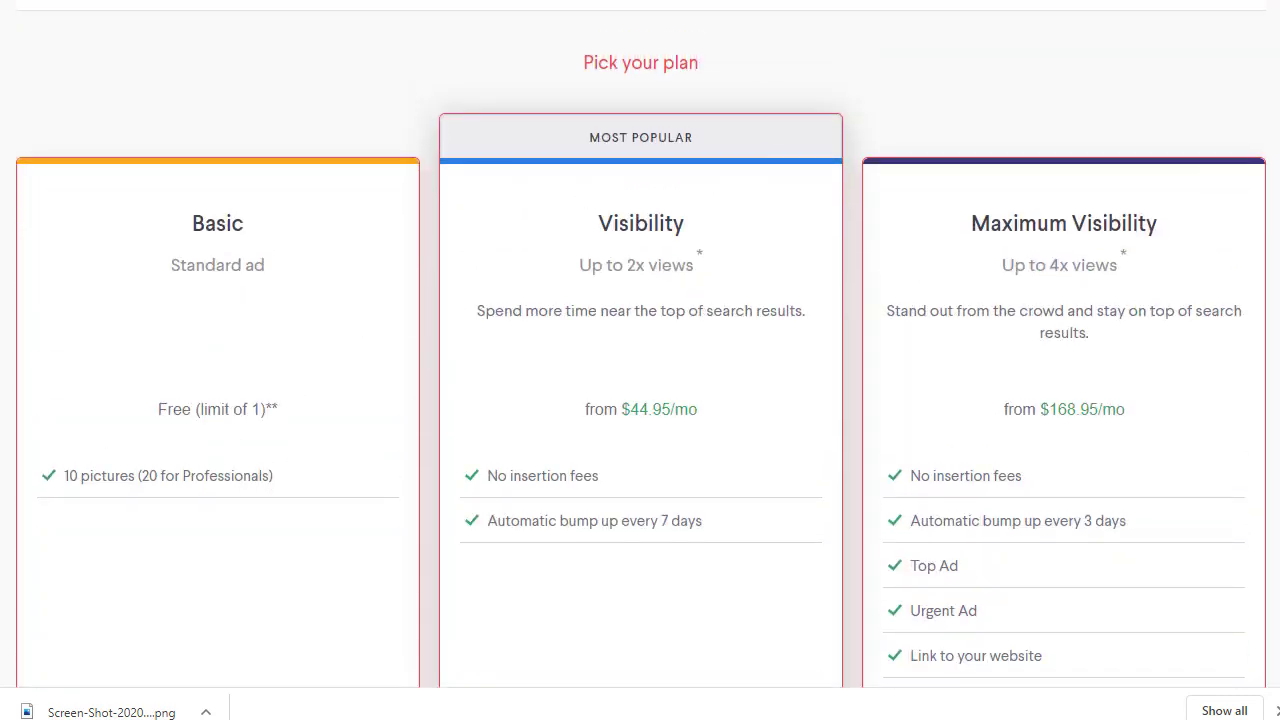
Choose the free Basic plan for the ad and look over the optional paid promotions in the cart.
scroll(640, 360, "down", 4)
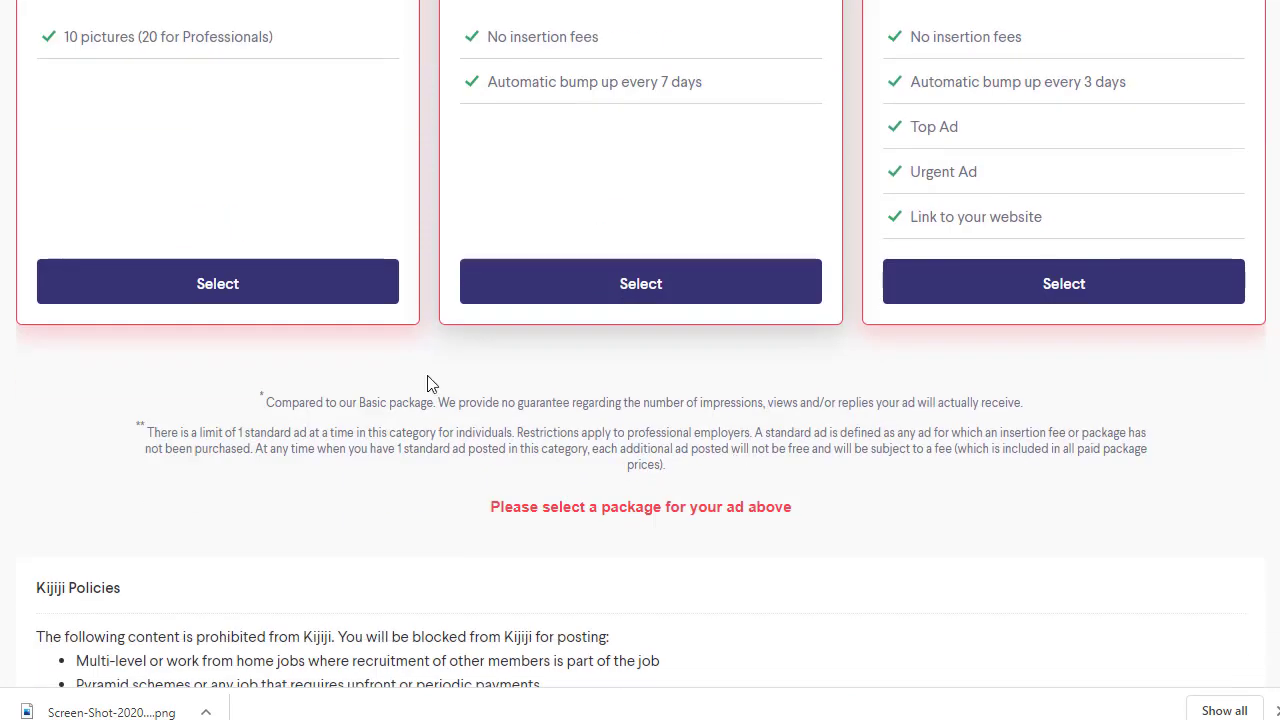
left_click(271, 289)
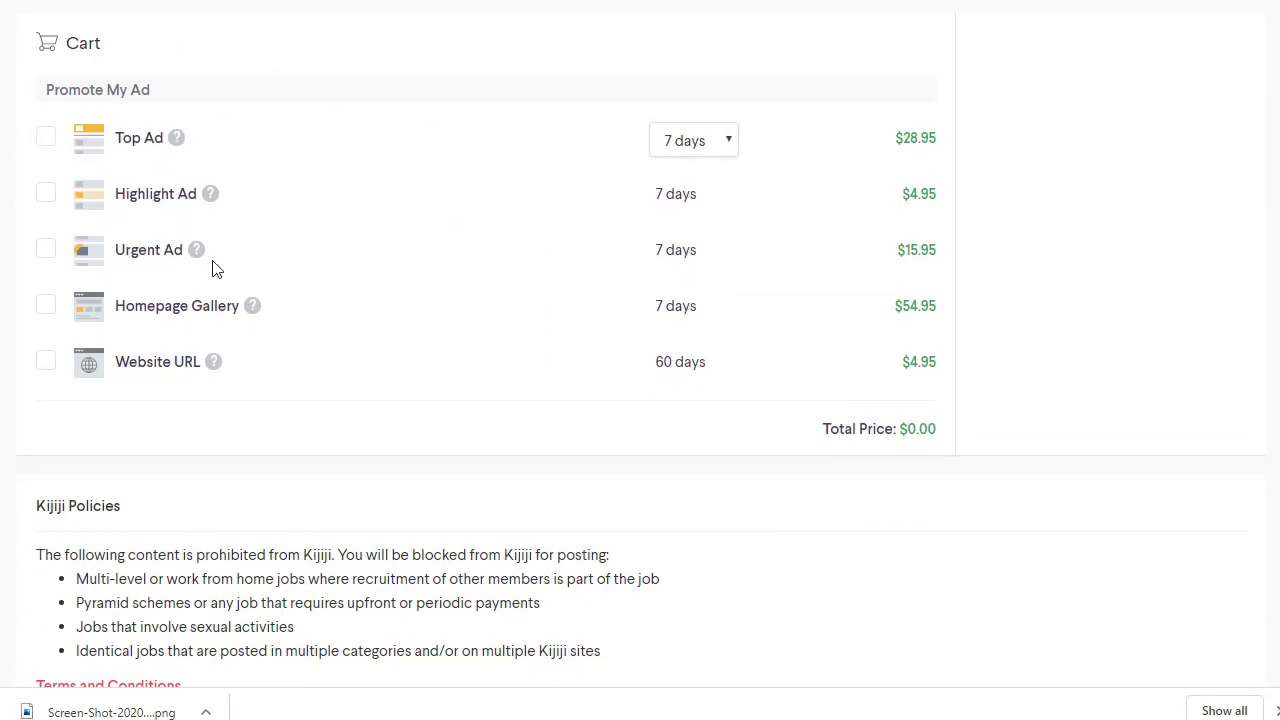
left_click(210, 366)
left_click(99, 178)
Accept the terms and conditions without any paid promotion, and preview the ad to check its title, photo and description.
scroll(640, 348, "down", 3)
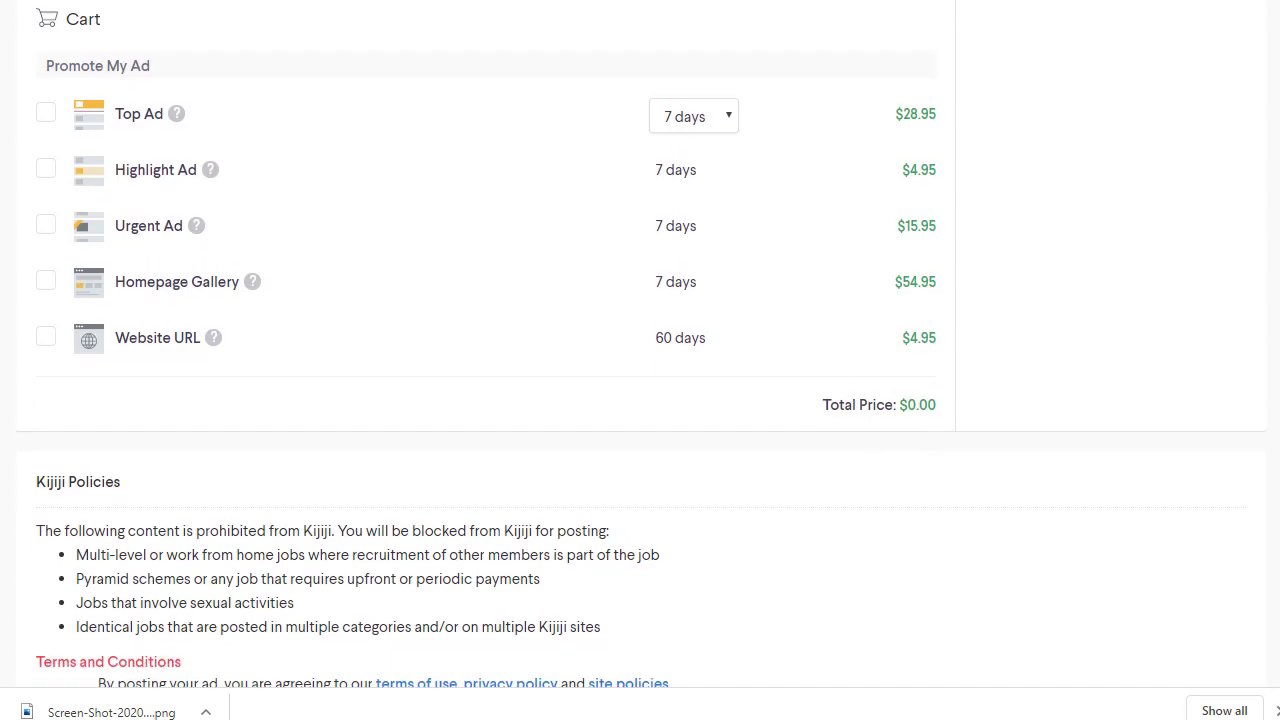
scroll(745, 452, "down", 1)
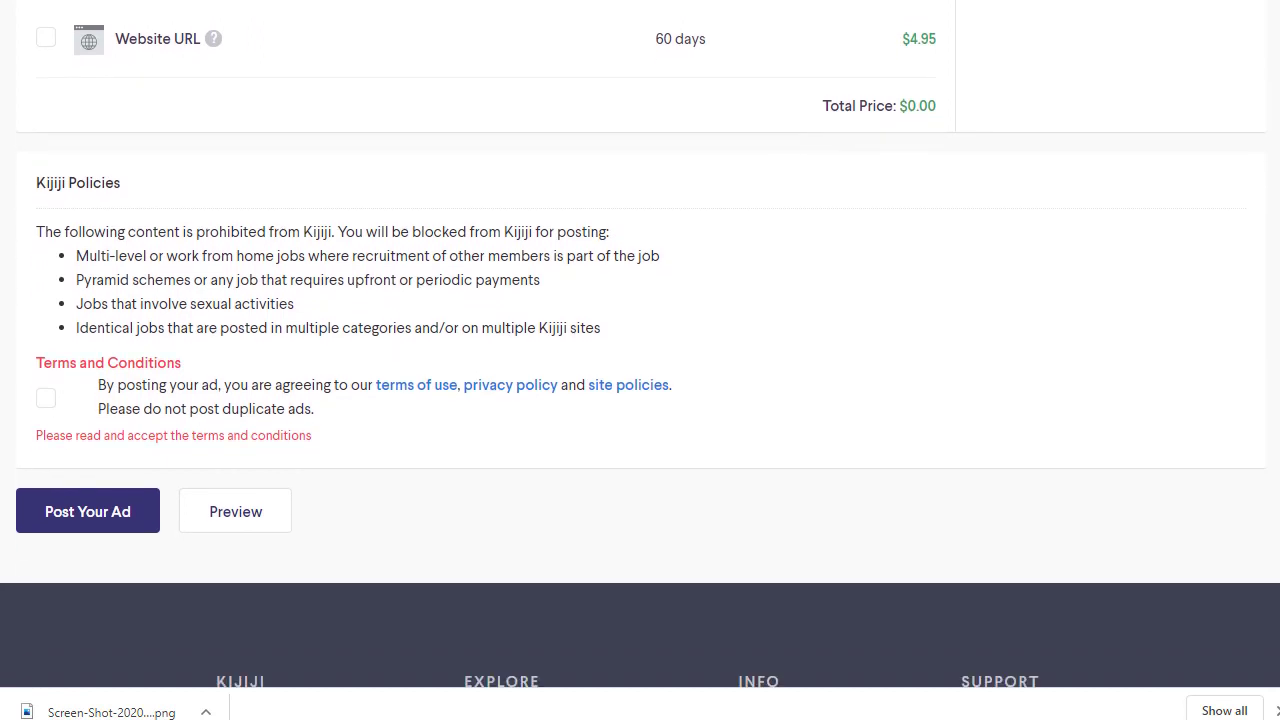
left_click(45, 361)
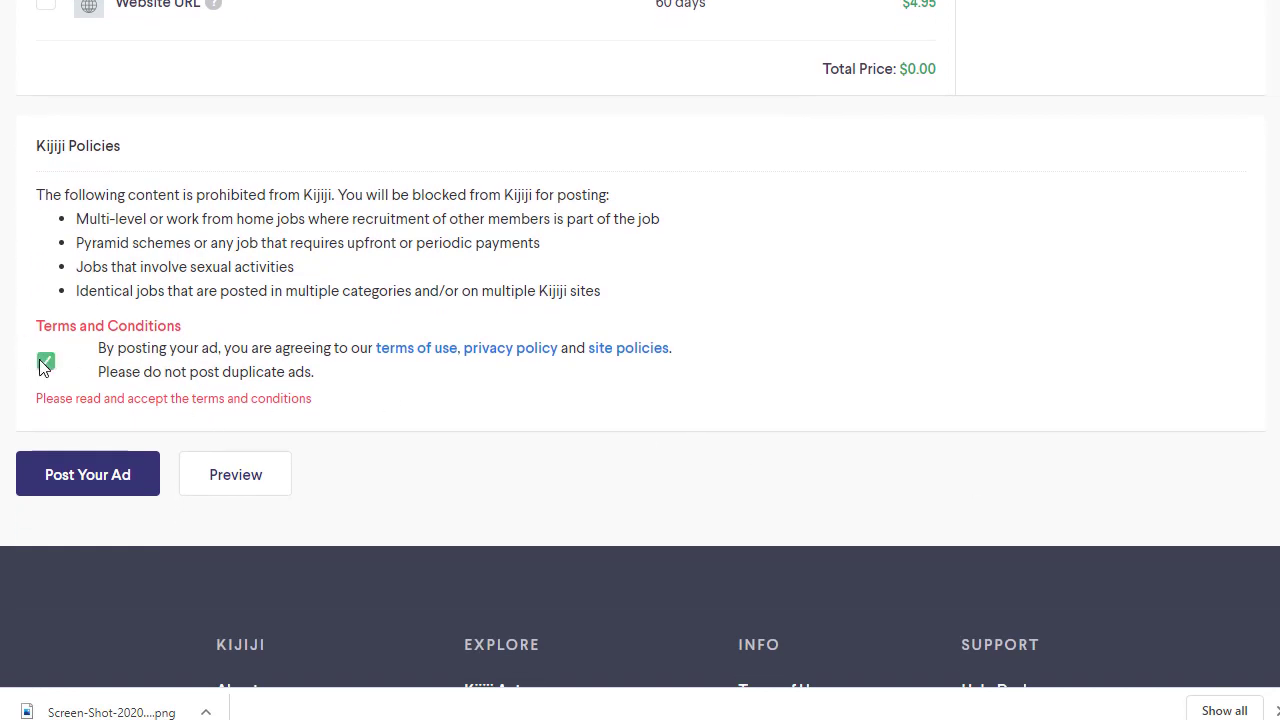
left_click(253, 476)
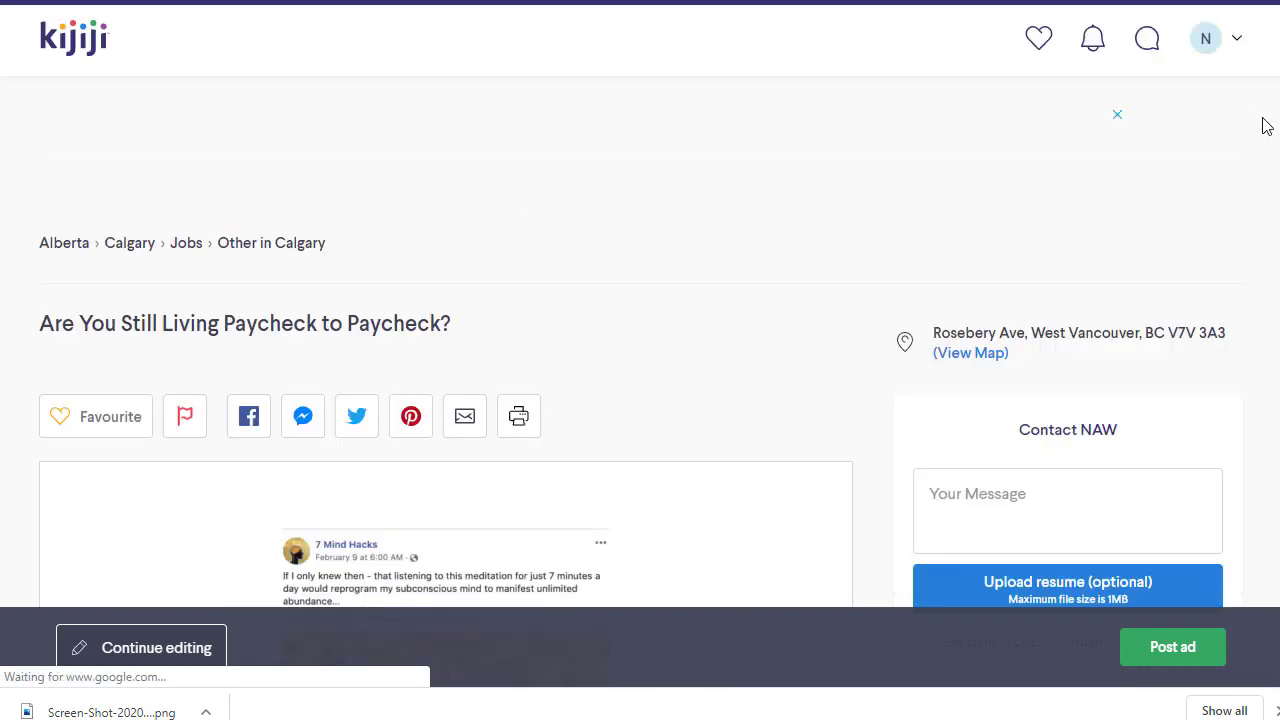
scroll(1265, 125, "down", 3)
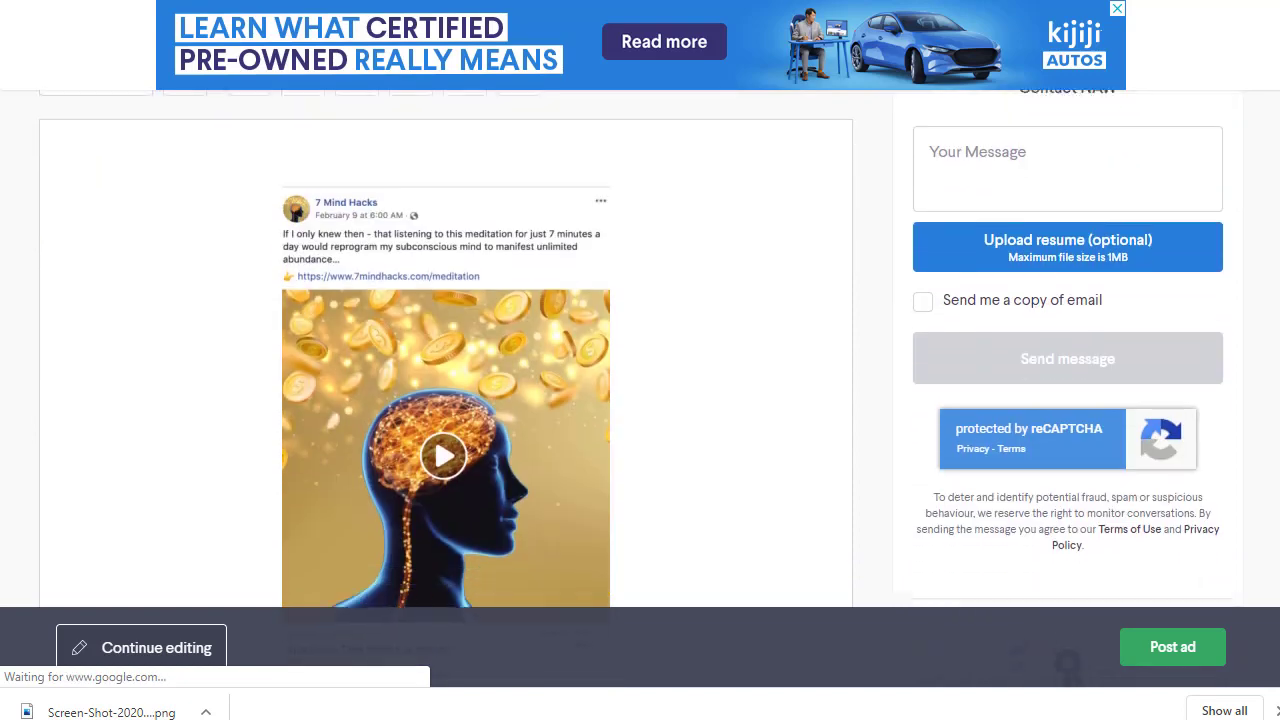
scroll(640, 400, "down", 5)
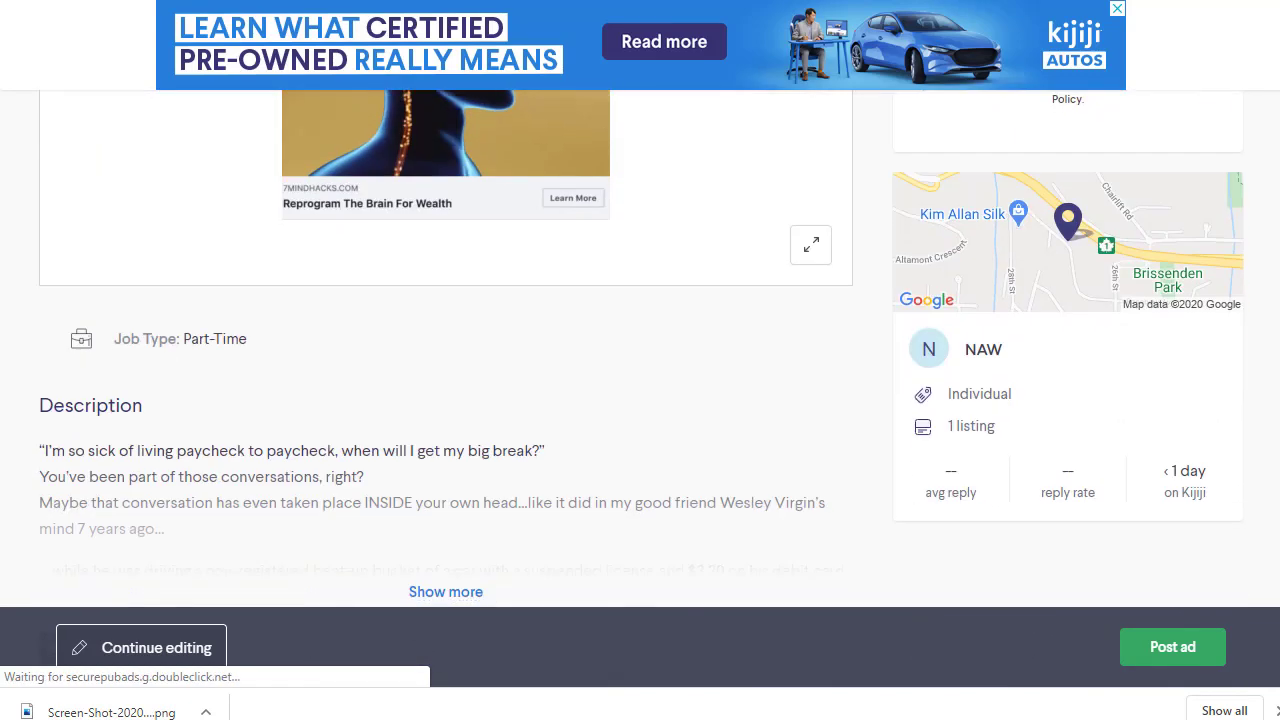